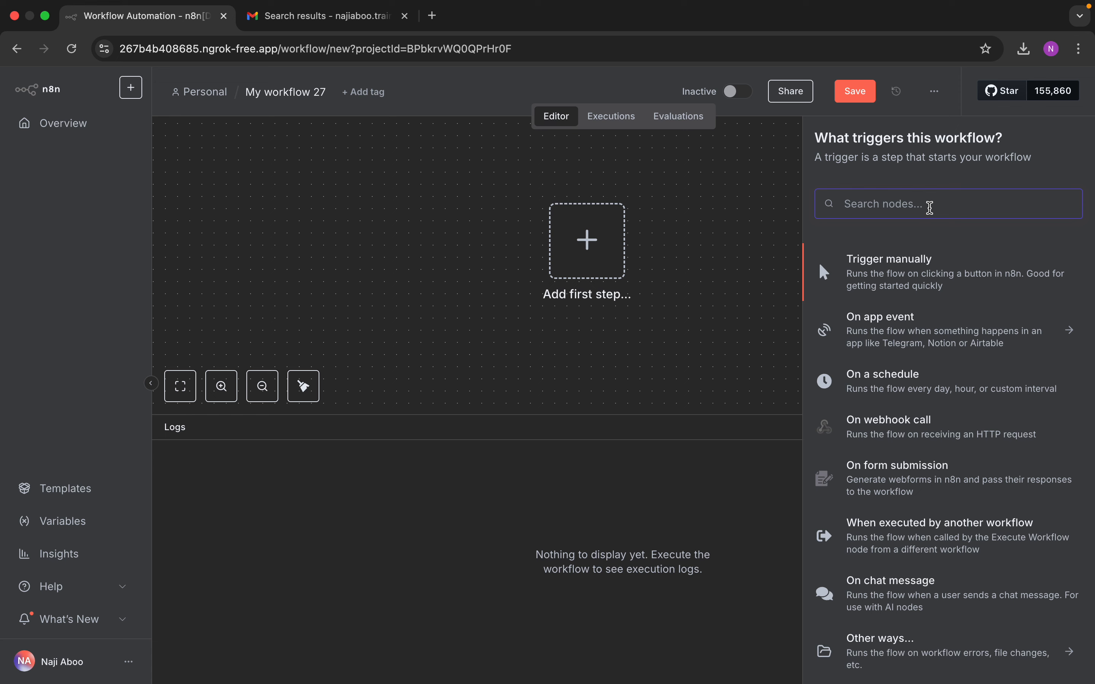
Step: Add an Error Trigger node and fetch its sample test event
{"action": "type", "text": "erro"}
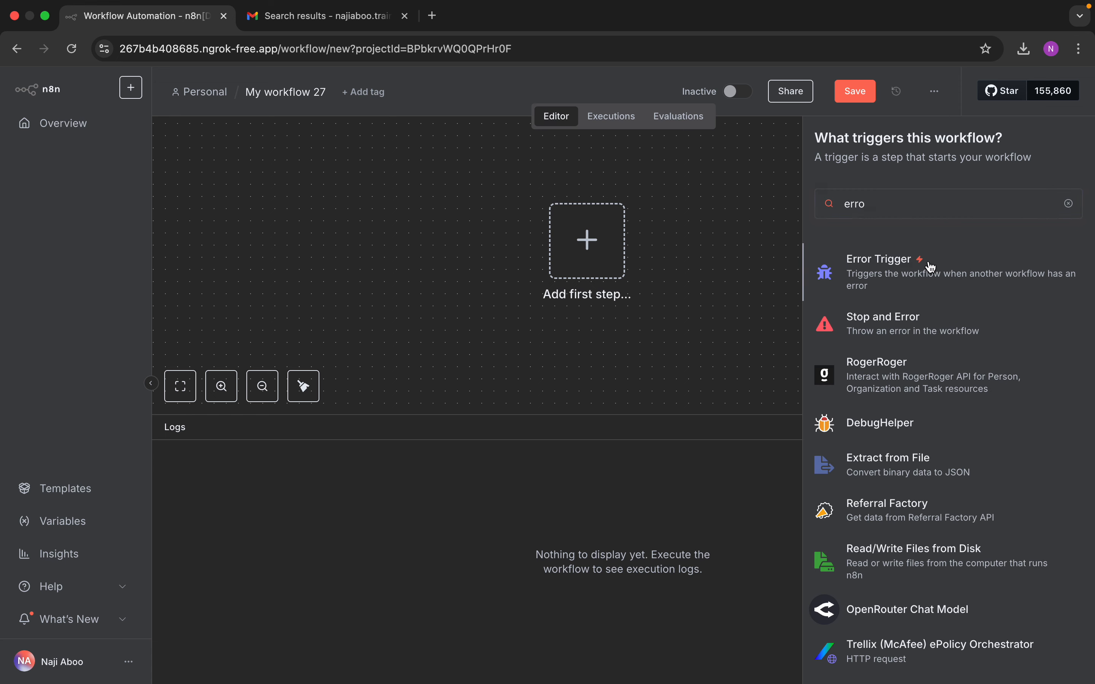
{"action": "left_click", "coordinate": [928, 262]}
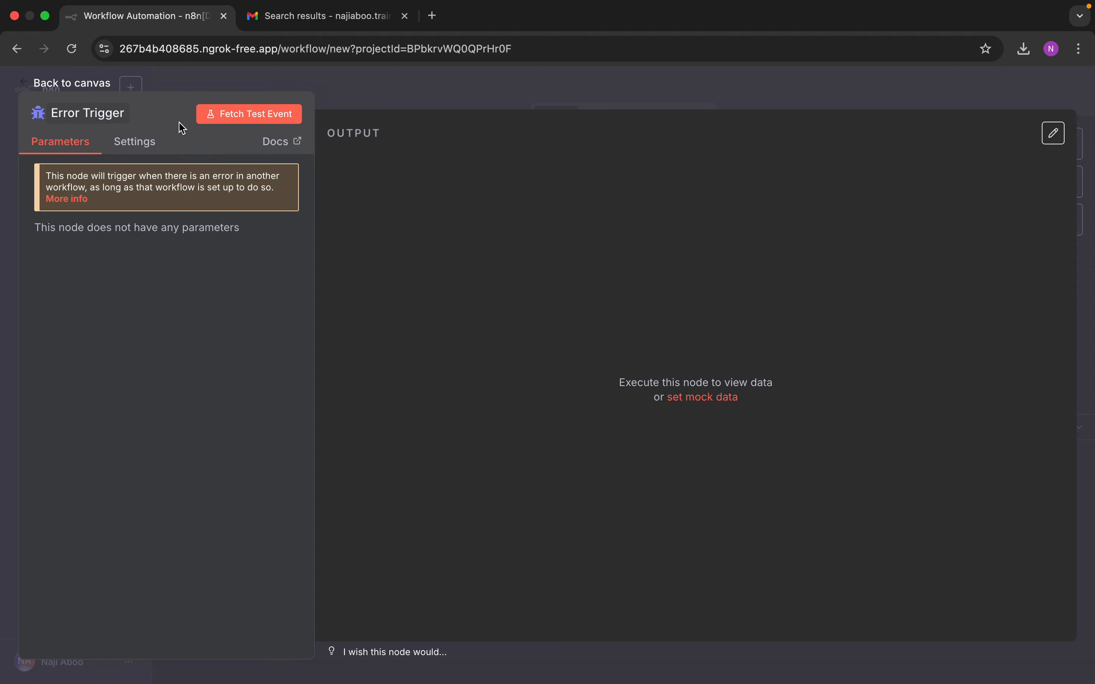
{"action": "left_click", "coordinate": [213, 118]}
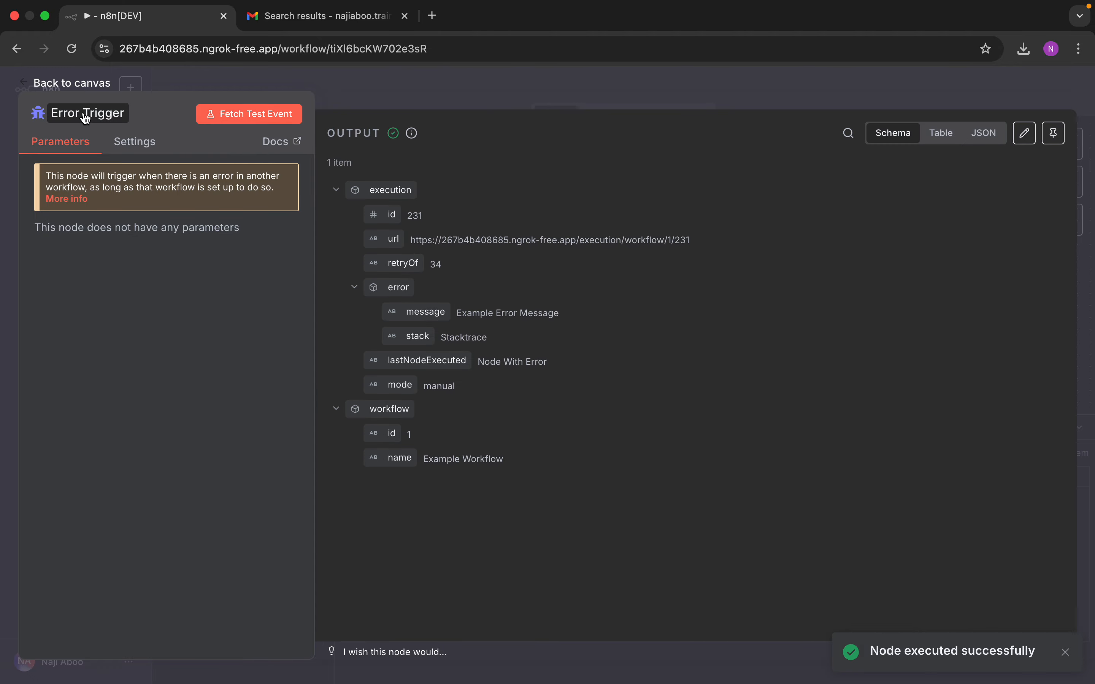
Step: Review the Error Trigger's sample output on the canvas and move the node left
{"action": "left_click", "coordinate": [71, 84]}
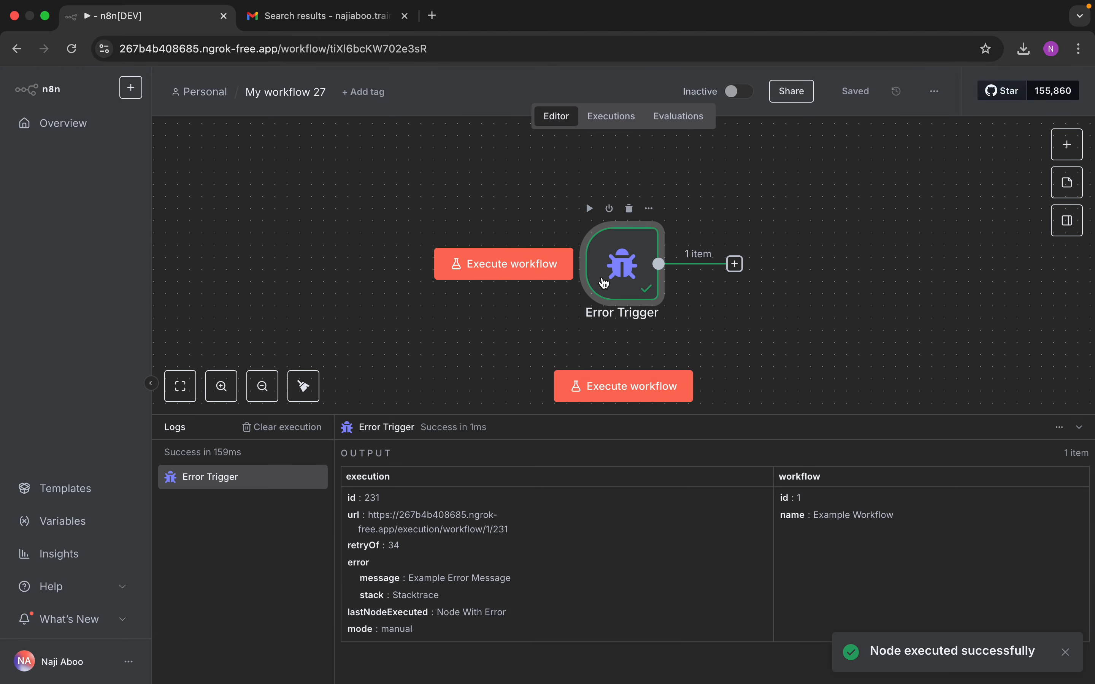
{"action": "double_click", "coordinate": [541, 271]}
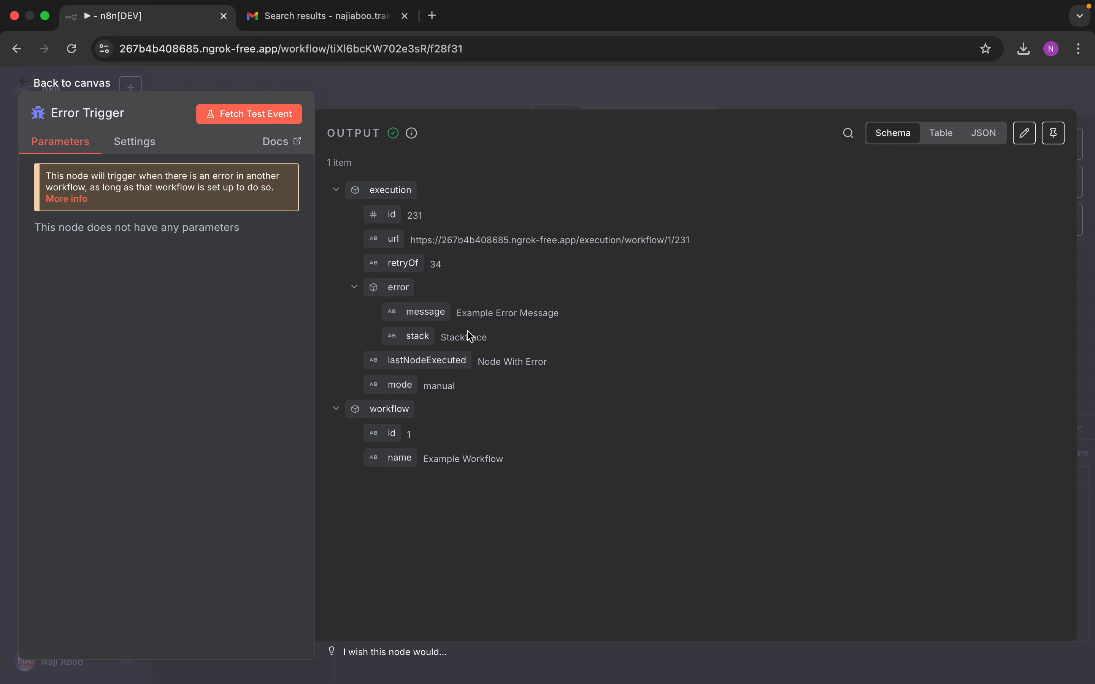
{"action": "left_click", "coordinate": [86, 88]}
{"action": "left_click_drag", "start_coordinate": [563, 268], "coordinate": [462, 262]}
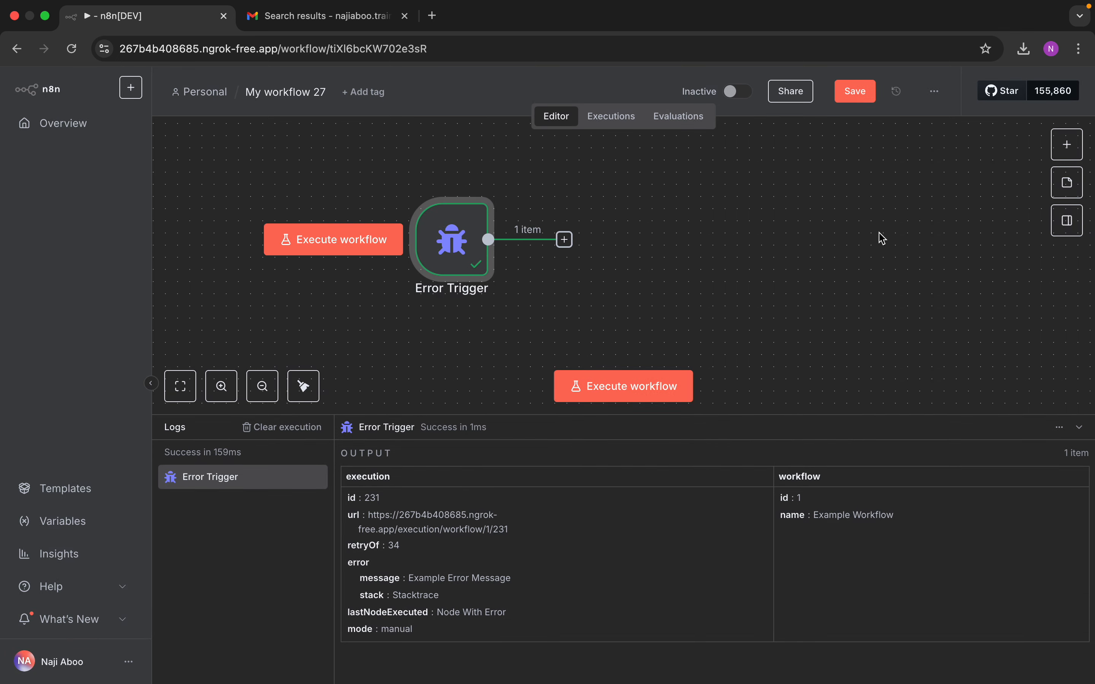
Step: Add a Gmail 'Send a message' node after the Error Trigger
{"action": "left_click", "coordinate": [1067, 144]}
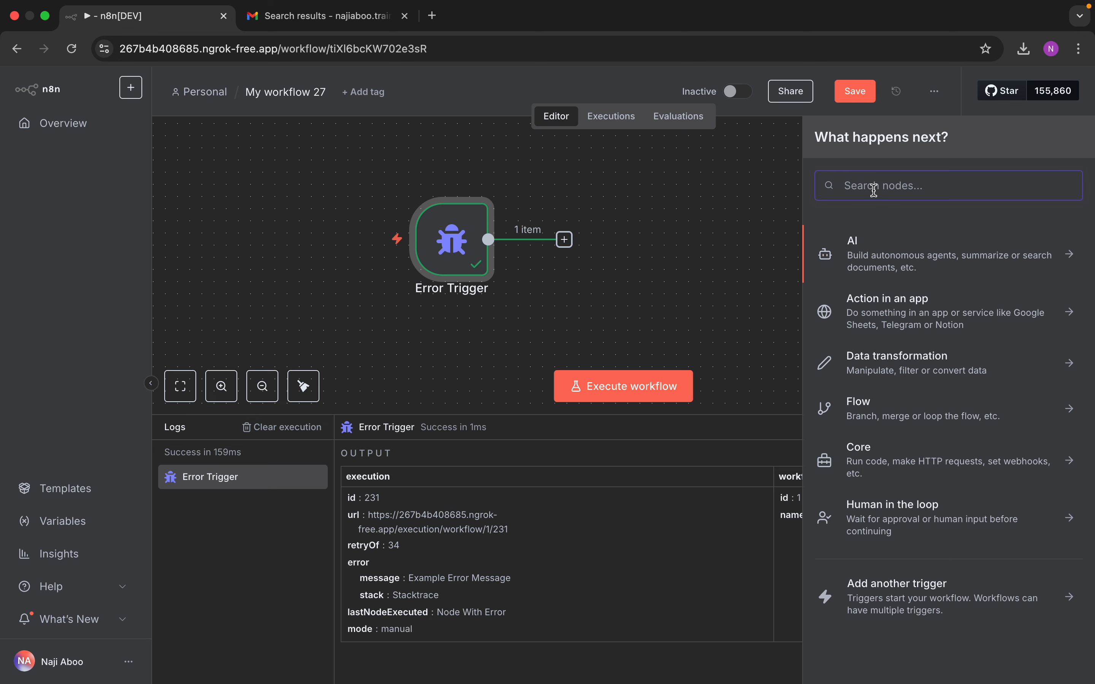
{"action": "type", "text": "gmail"}
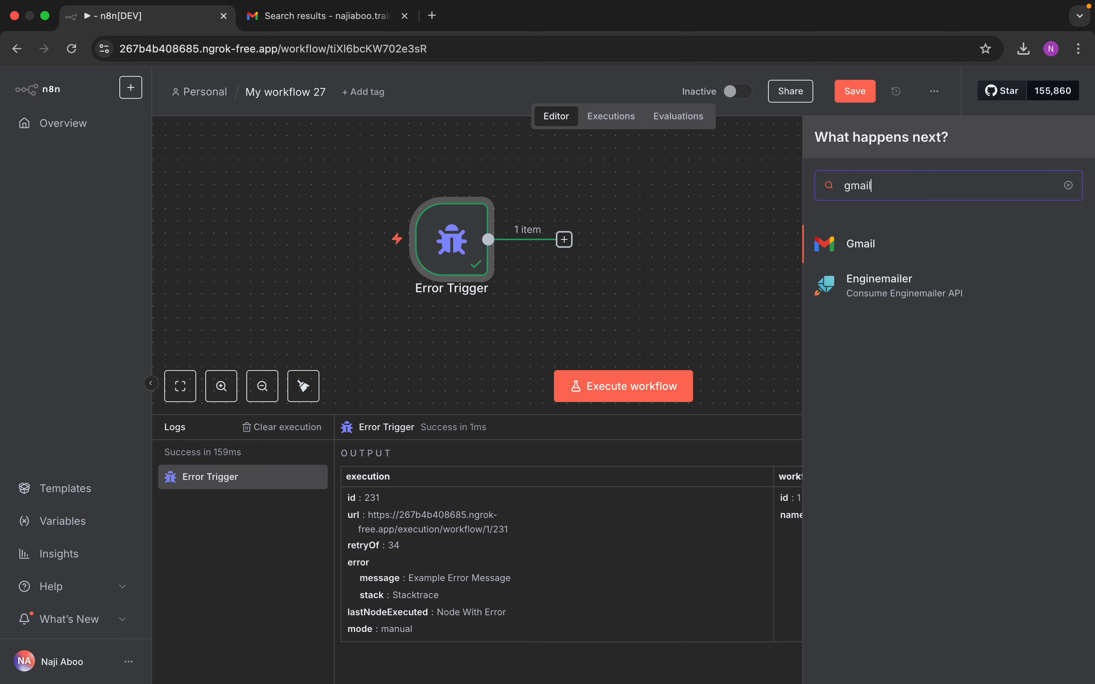
{"action": "left_click", "coordinate": [867, 244]}
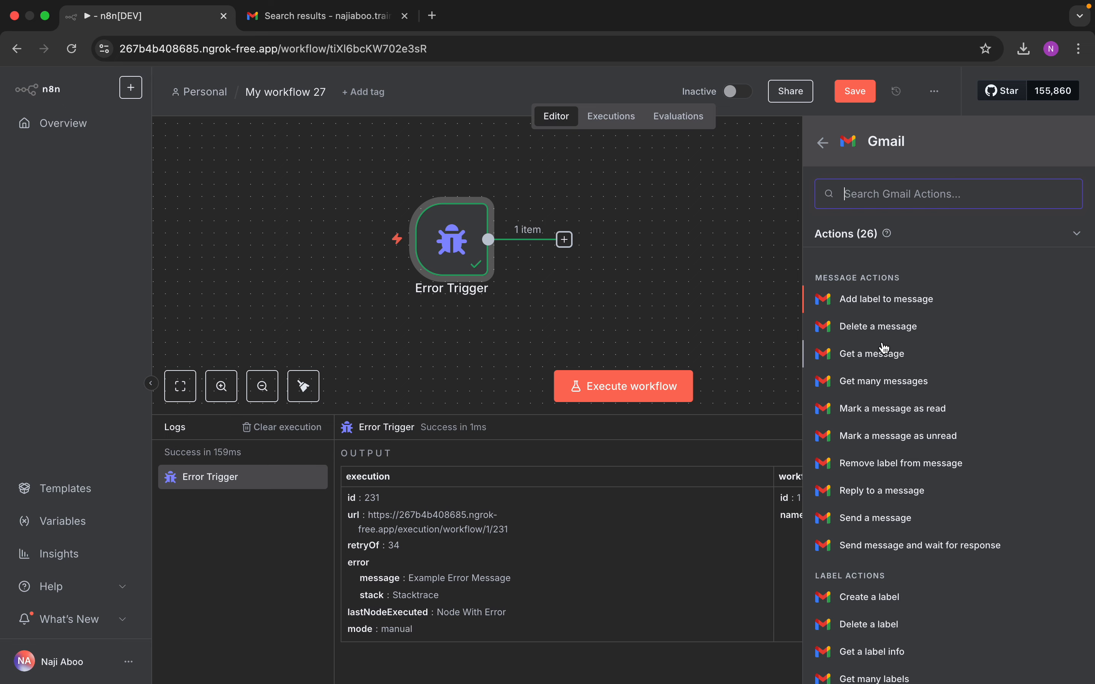
{"action": "left_click", "coordinate": [880, 520]}
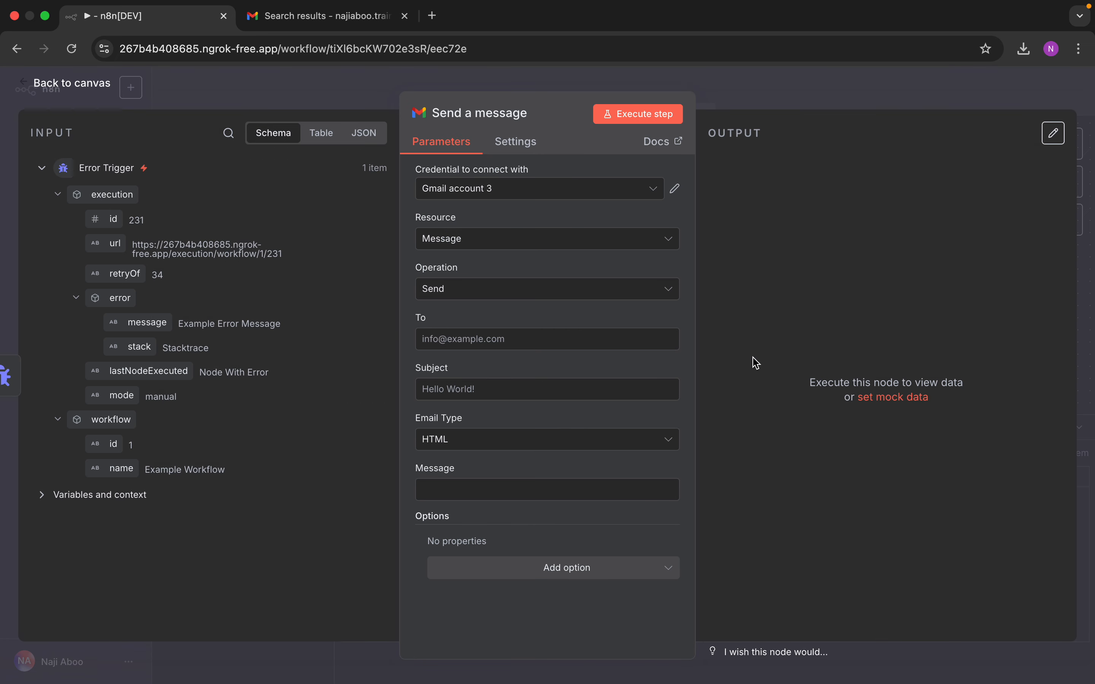
Step: Enter the recipient address and make the subject include the error message field
{"action": "left_click", "coordinate": [516, 339]}
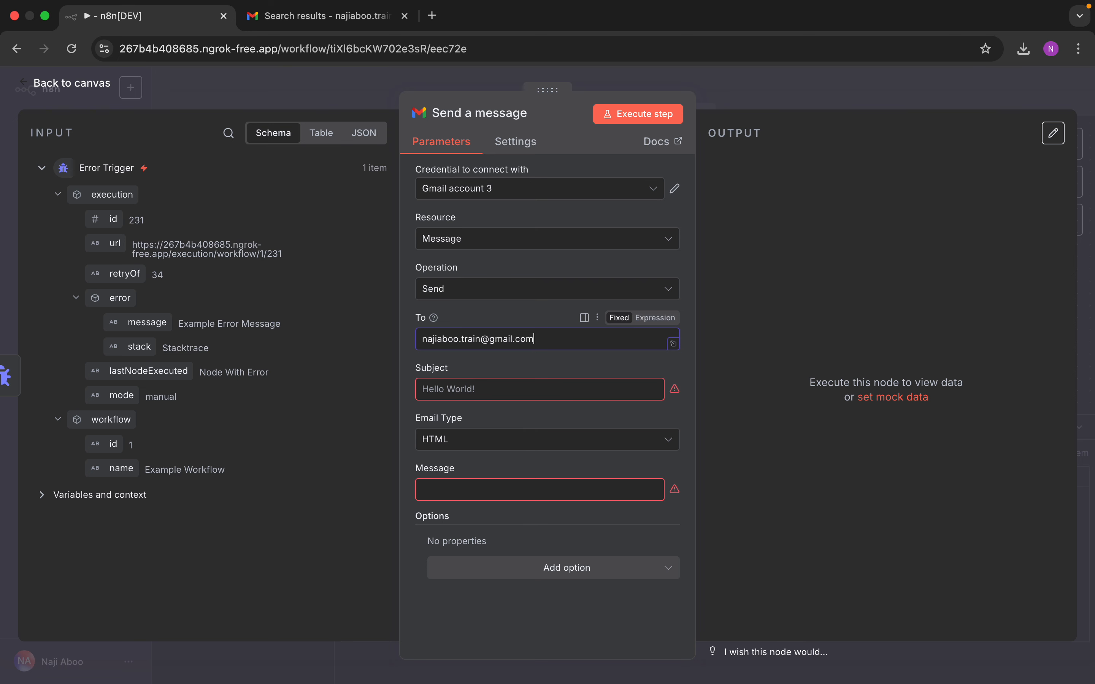
{"action": "left_click", "coordinate": [510, 390]}
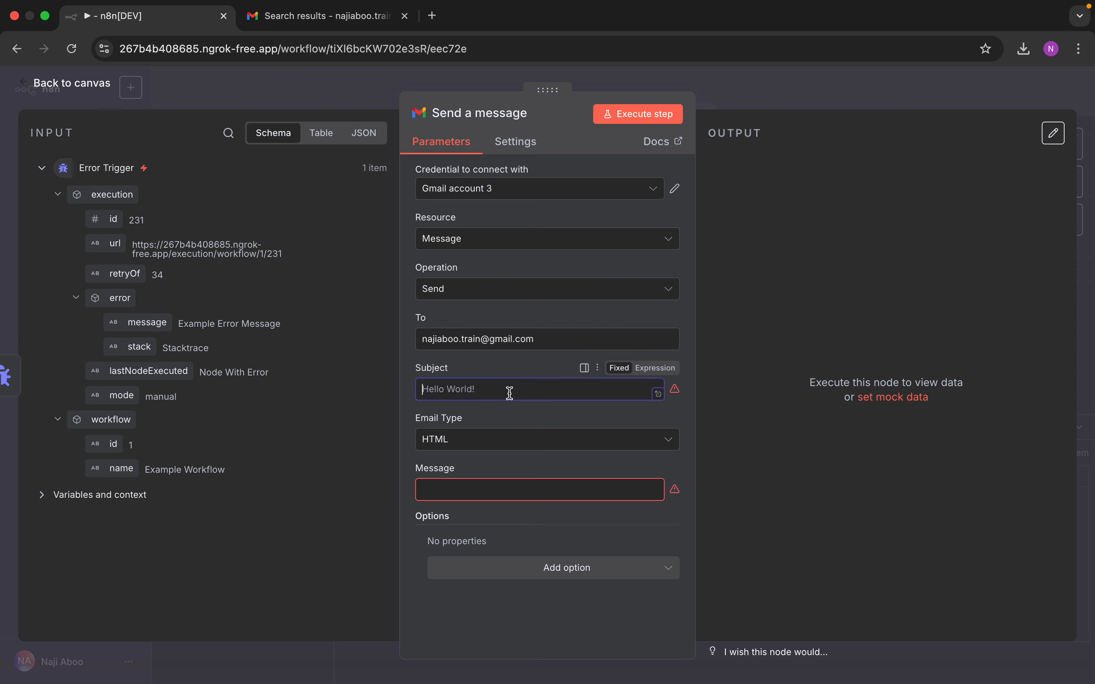
{"action": "type", "text": "Attention Error"}
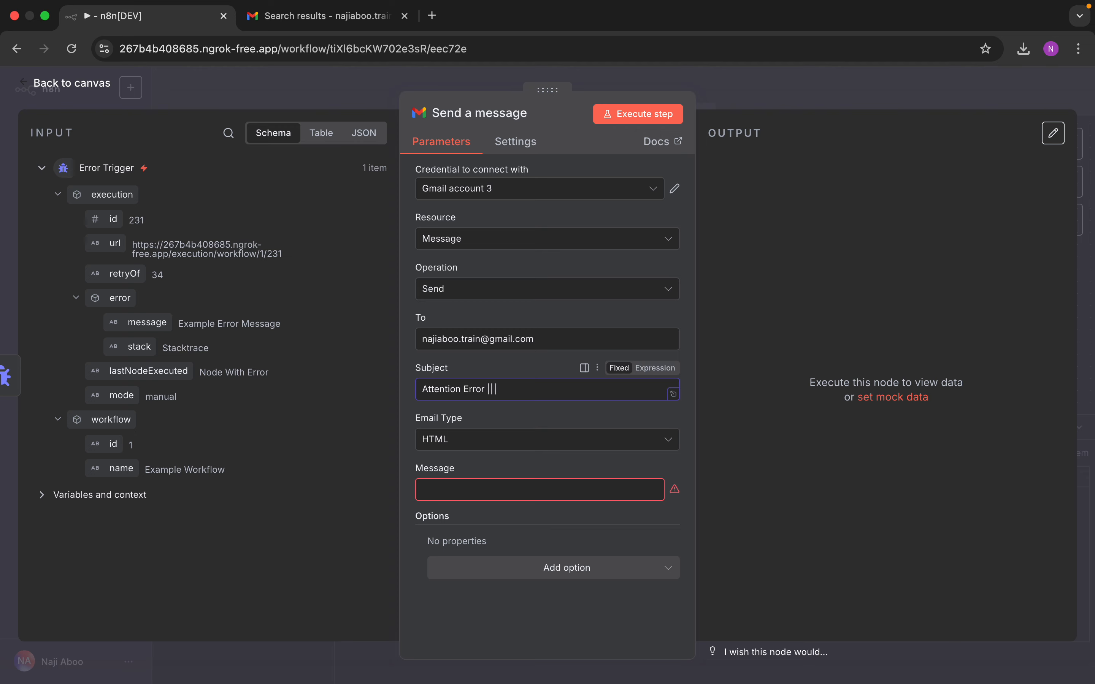
{"action": "left_click_drag", "start_coordinate": [146, 322], "coordinate": [542, 394]}
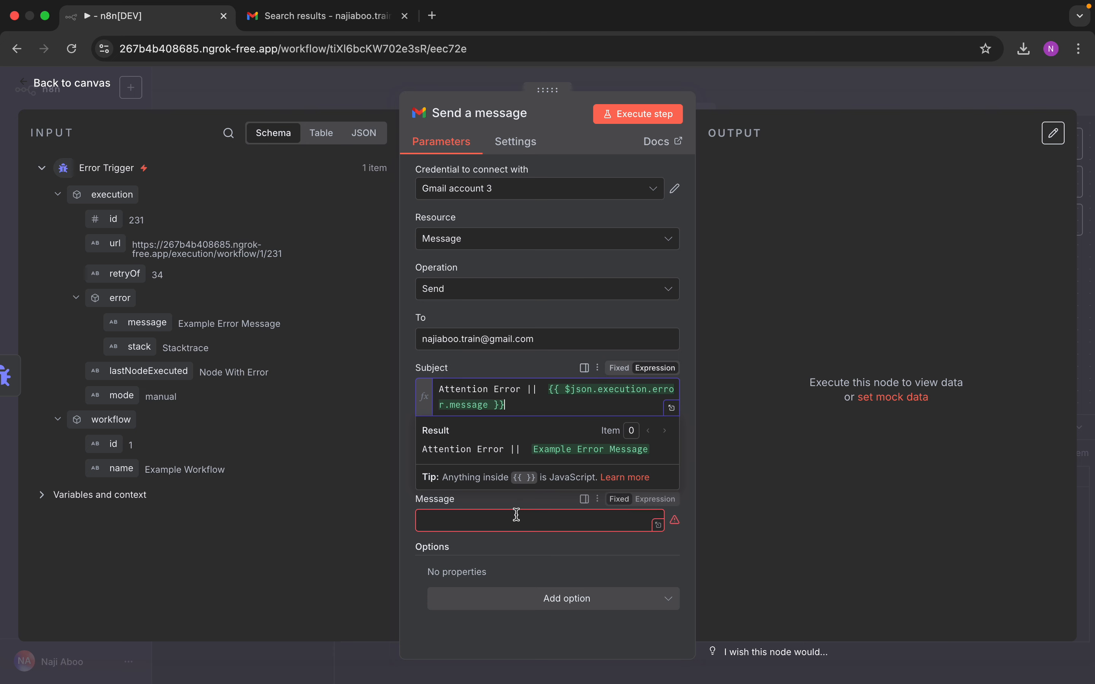
{"action": "left_click", "coordinate": [538, 553]}
Step: Set Email Type to Text and open the message body as an expression in the larger editor
{"action": "left_click", "coordinate": [493, 481]}
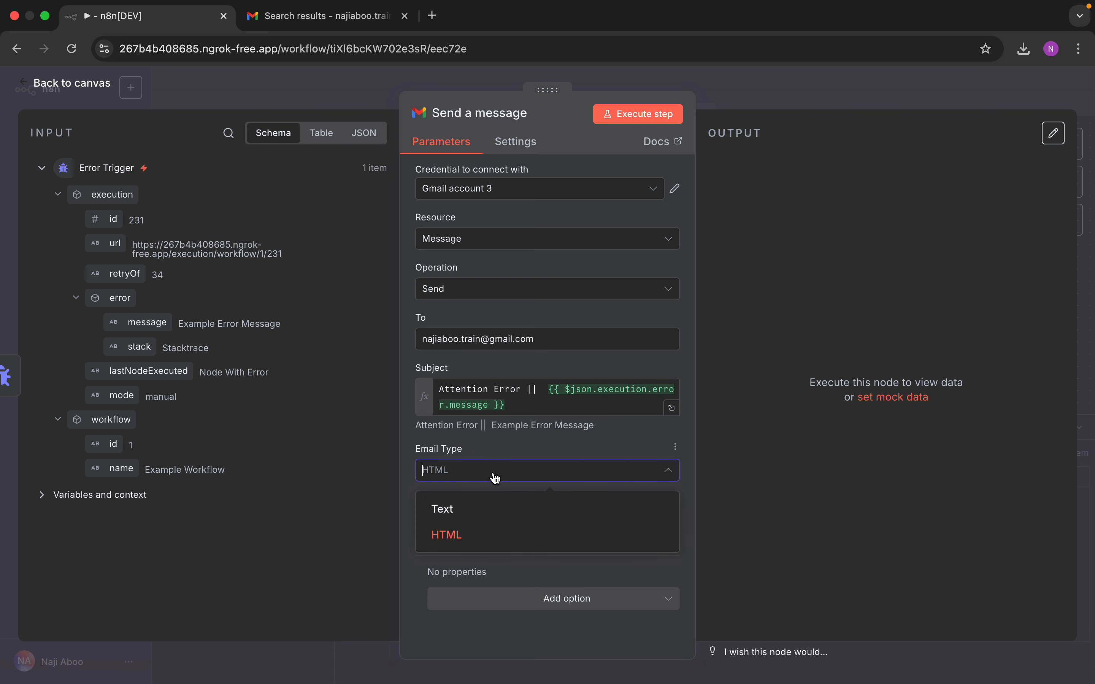
{"action": "left_click", "coordinate": [479, 530]}
{"action": "left_click", "coordinate": [472, 480]}
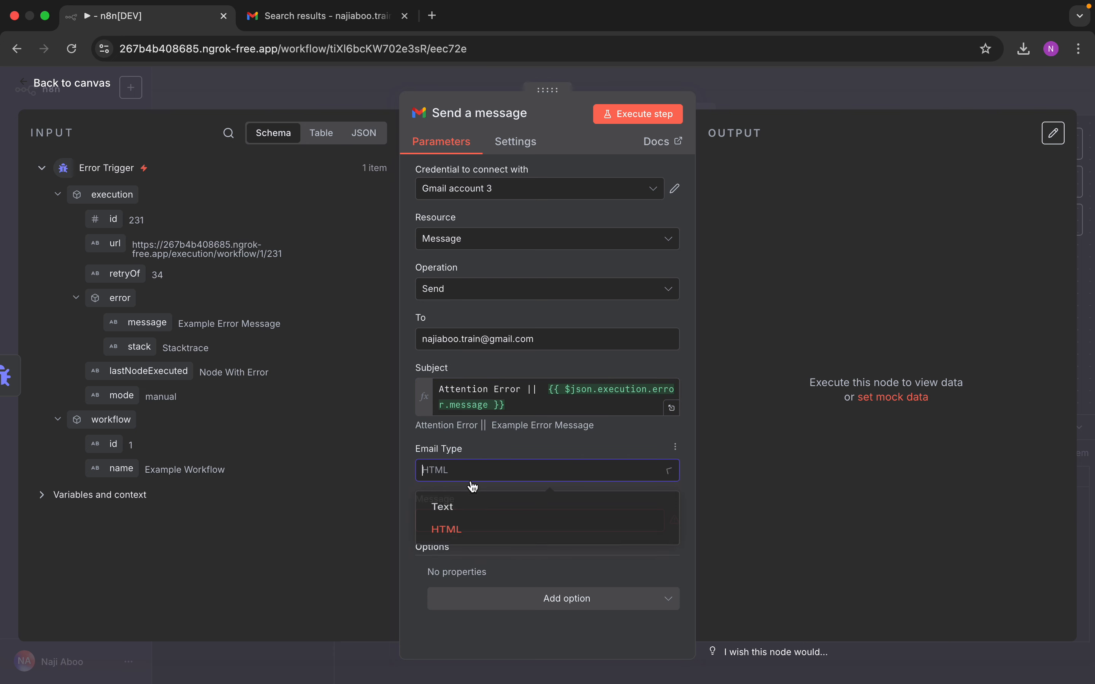
{"action": "left_click", "coordinate": [453, 507]}
{"action": "left_click", "coordinate": [470, 520]}
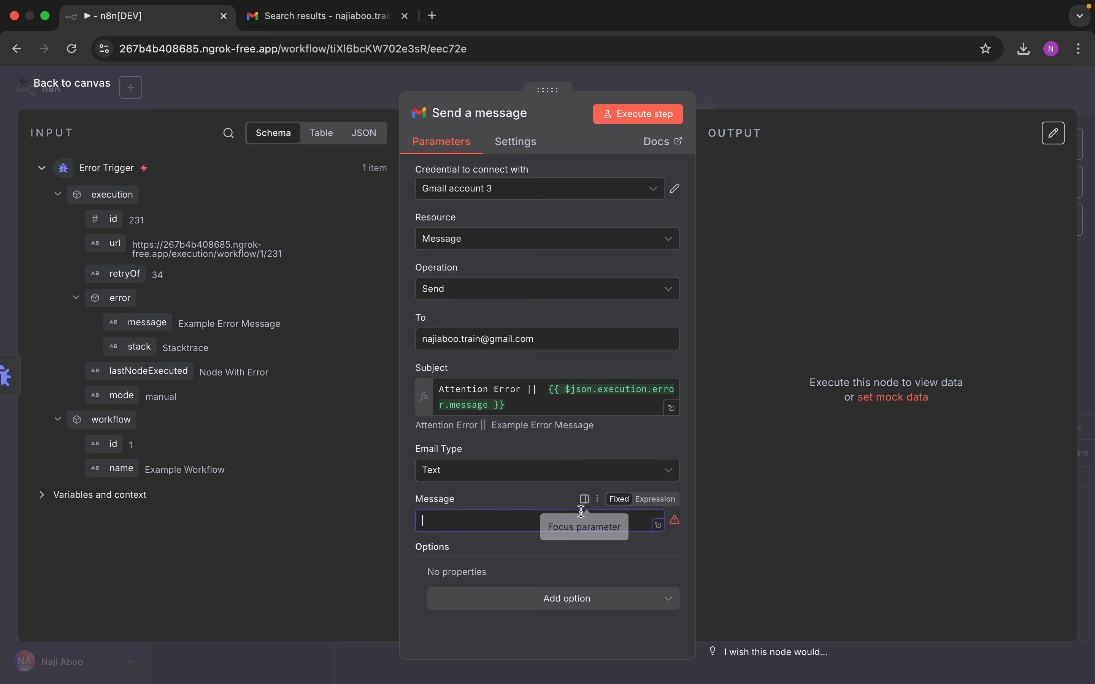
{"action": "left_click", "coordinate": [655, 500]}
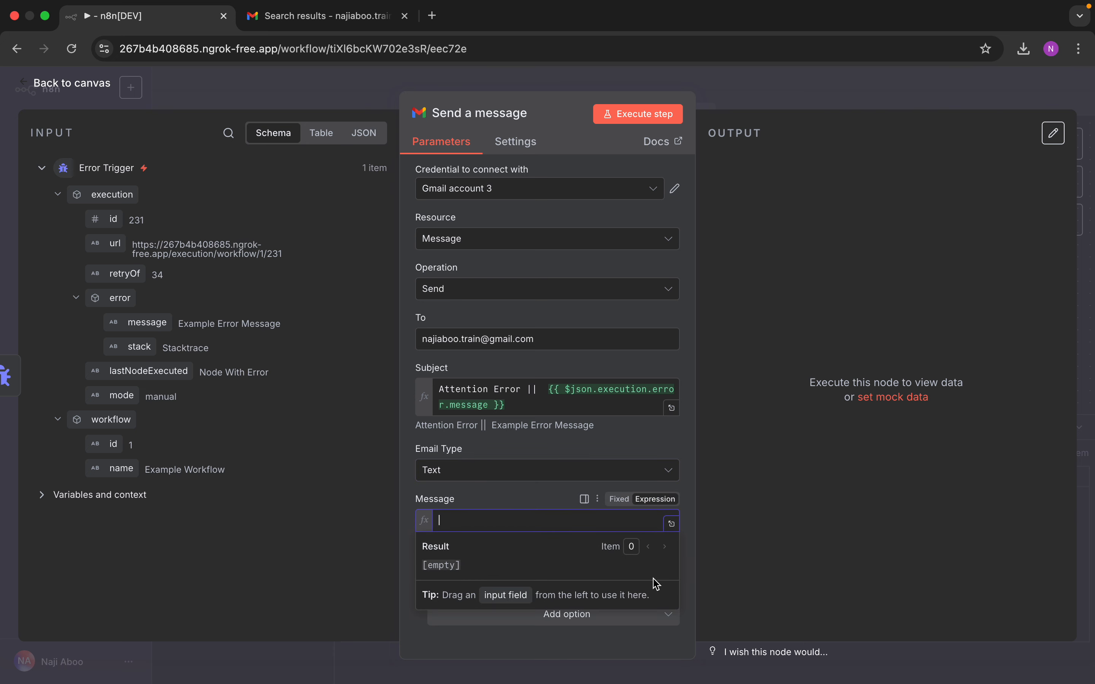
{"action": "left_click", "coordinate": [547, 503]}
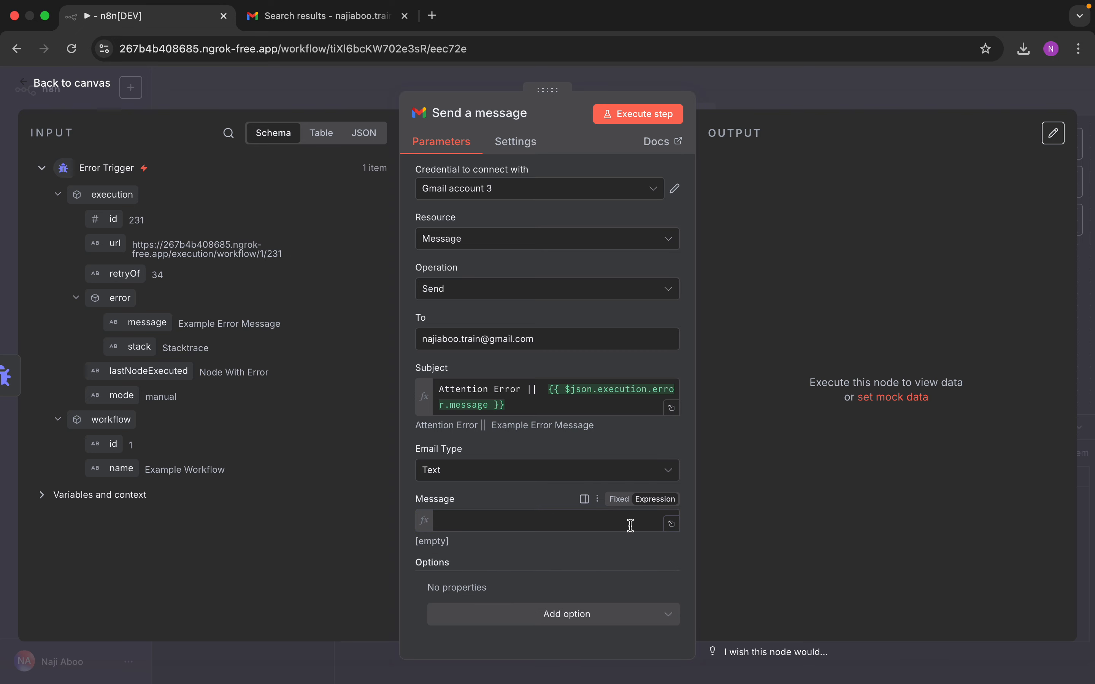
{"action": "left_click", "coordinate": [673, 524]}
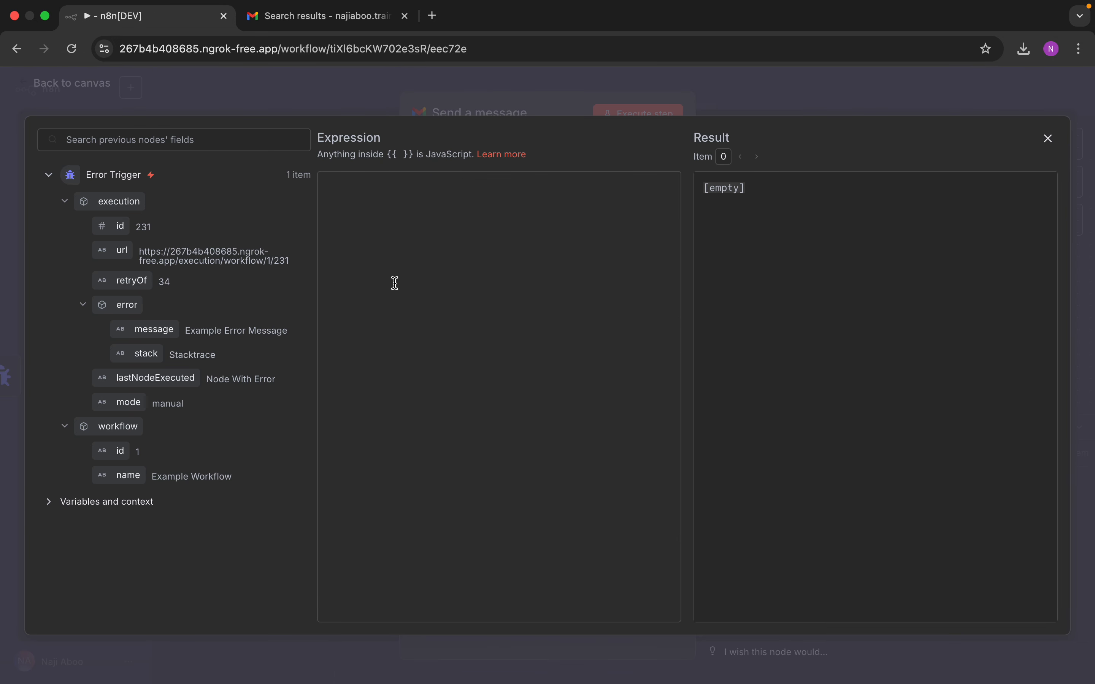
Step: Type the greeting, the 'Your attention is' line and the Error Message label
{"action": "left_click", "coordinate": [394, 247]}
{"action": "type", "text": "HI"}
{"action": "key", "text": "BackSpace"}
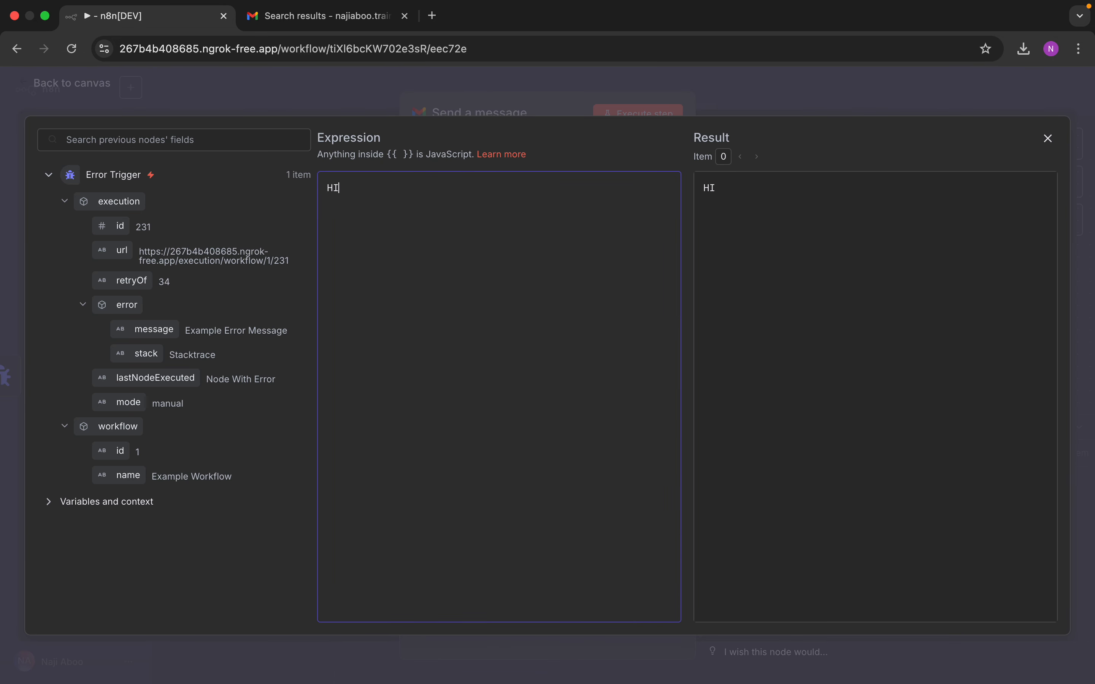
{"action": "key", "text": "Return"}
{"action": "type", "text": "Your attenti"}
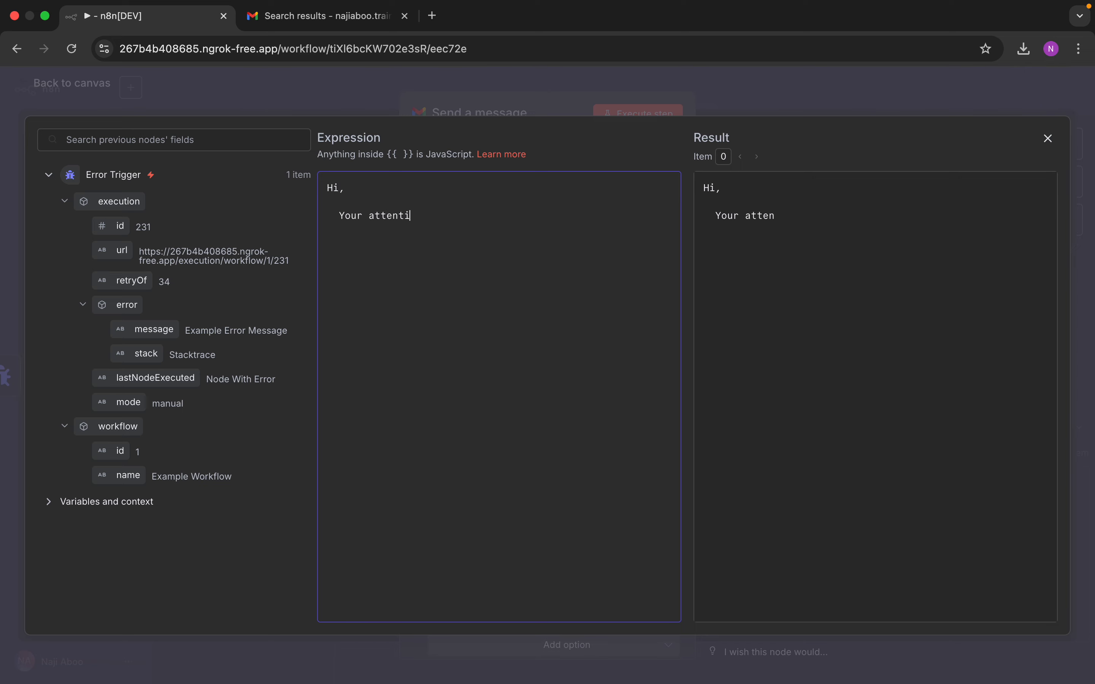
{"action": "type", "text": "on is needed, an error occured"}
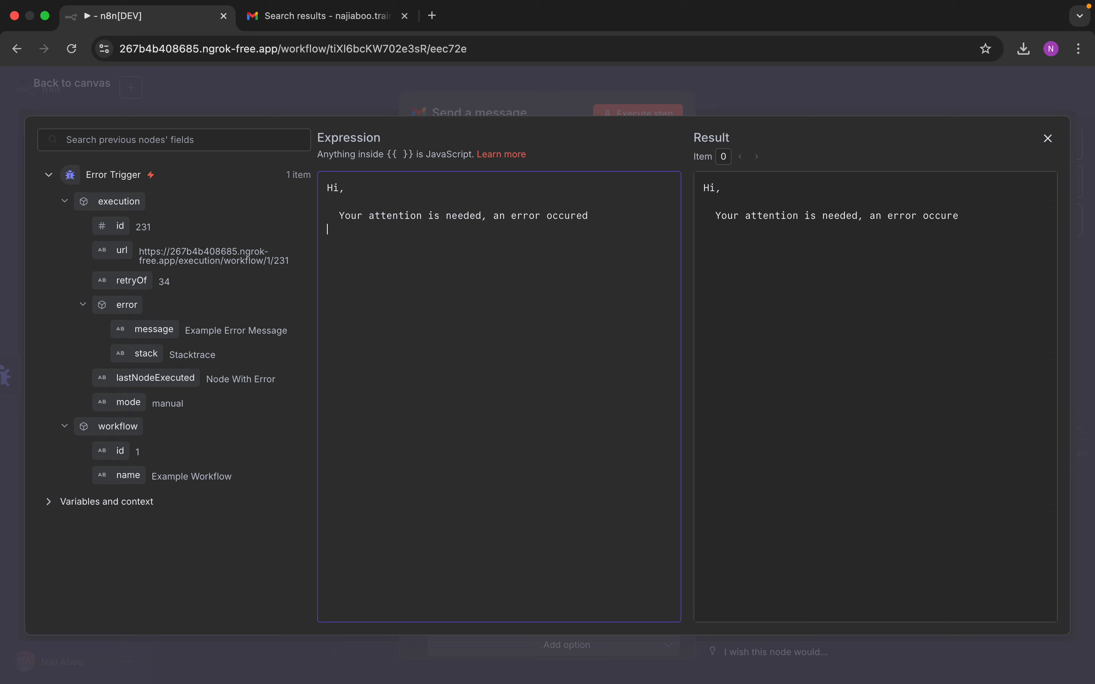
{"action": "key", "text": "Return"}
{"action": "type", "text": "Error Message:"}
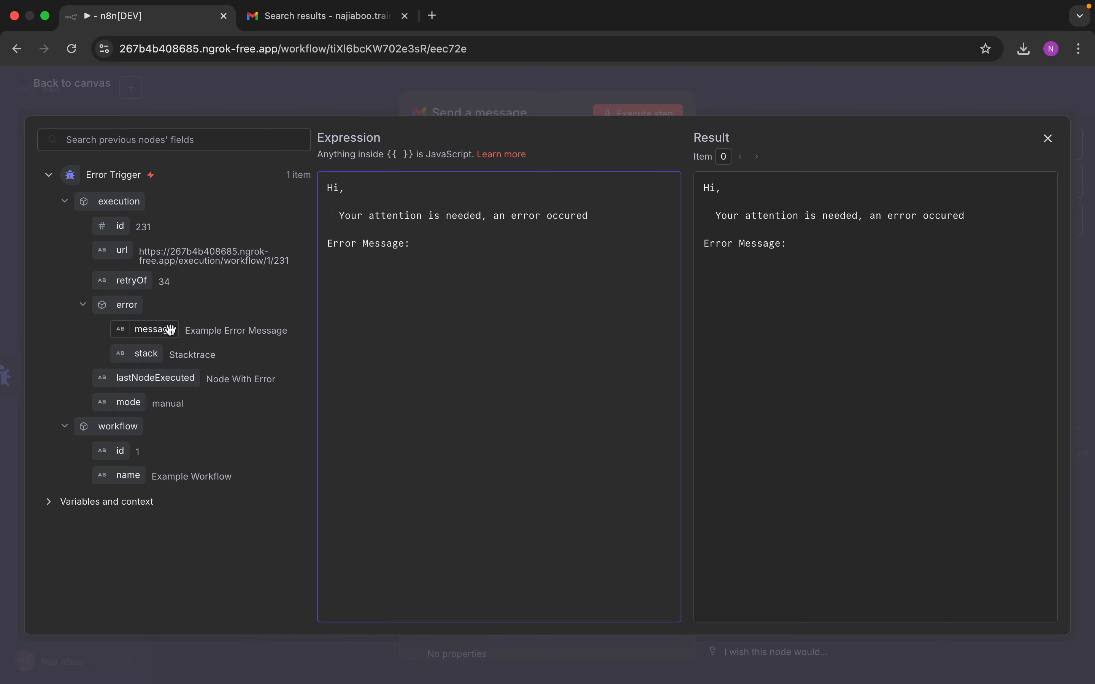
Step: Insert the error message, stack and execution URL fields, then sign off 'Regards, n8n admin'
{"action": "left_click_drag", "start_coordinate": [154, 329], "coordinate": [422, 242]}
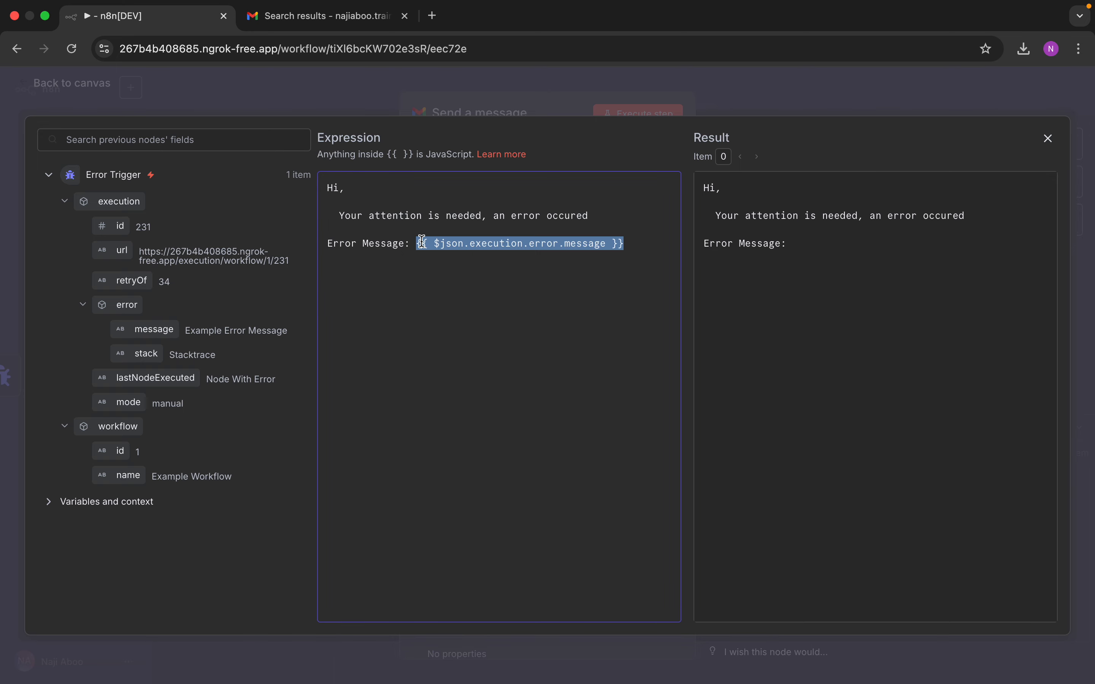
{"action": "left_click", "coordinate": [636, 240]}
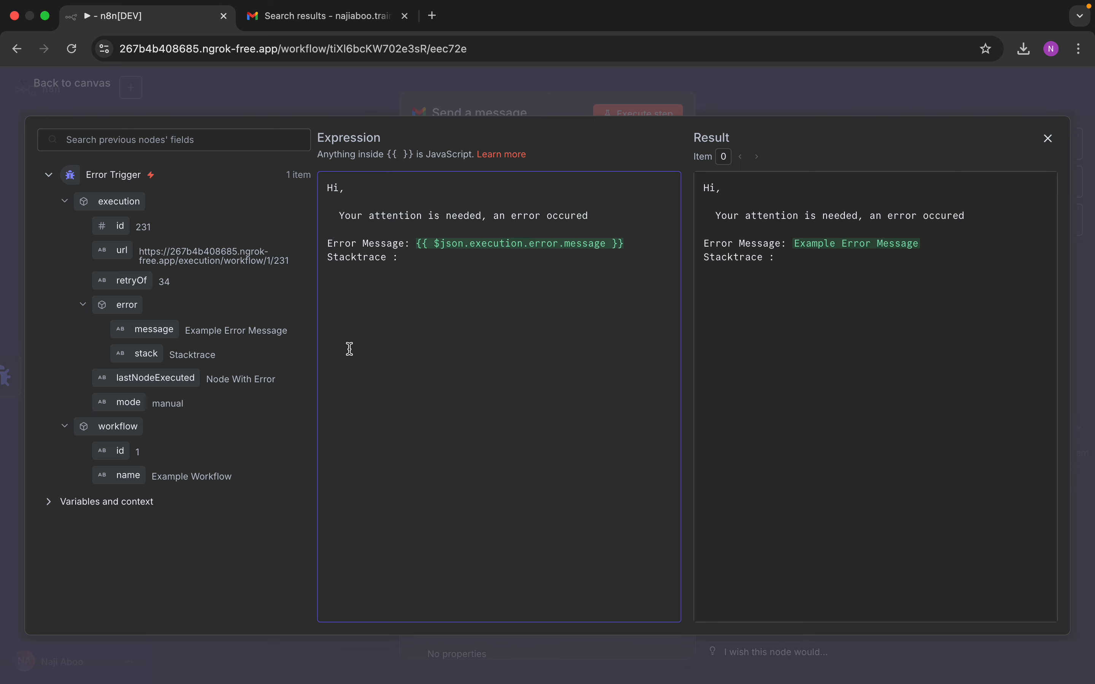
{"action": "left_click_drag", "start_coordinate": [146, 354], "coordinate": [452, 261]}
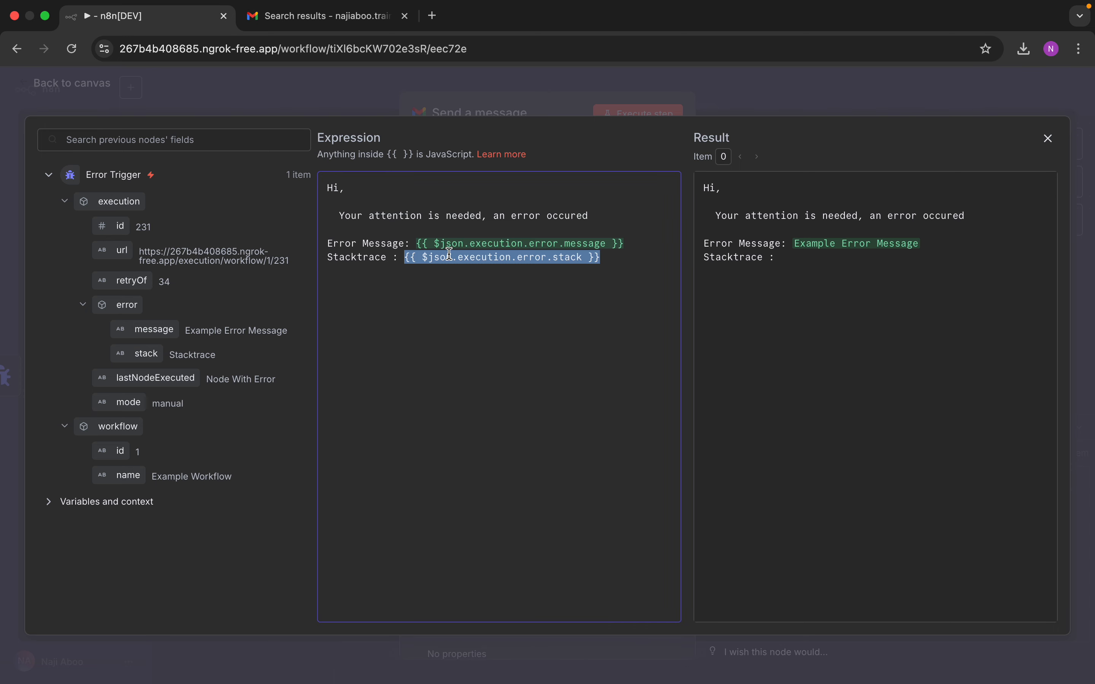
{"action": "left_click", "coordinate": [425, 303]}
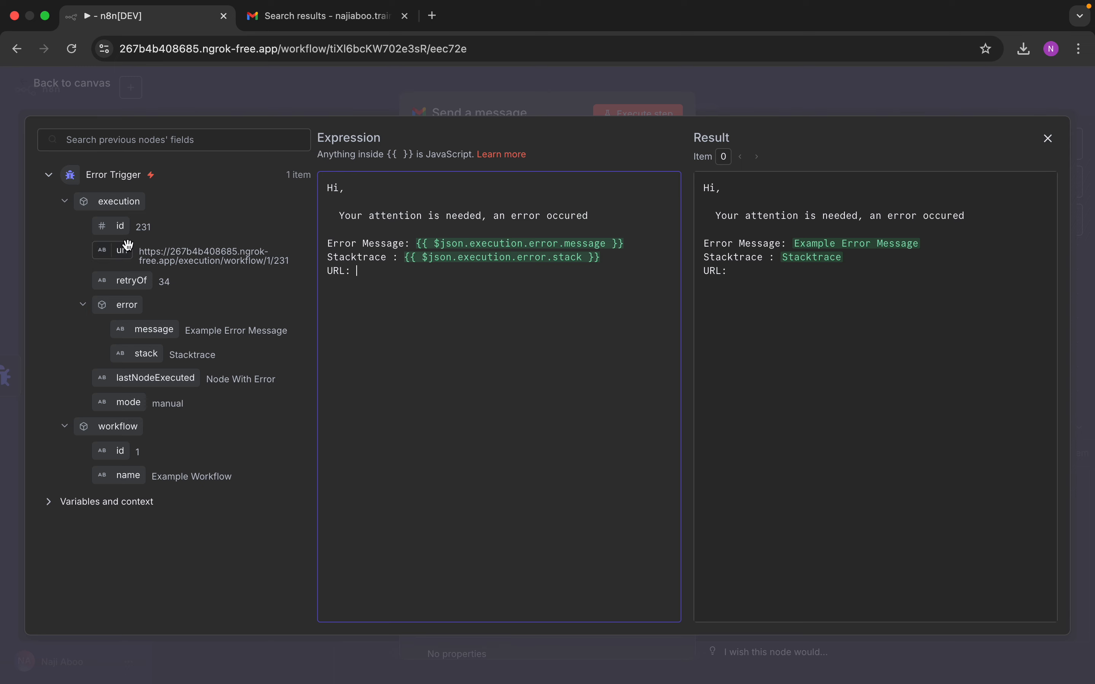
{"action": "left_click_drag", "start_coordinate": [121, 250], "coordinate": [389, 275]}
{"action": "left_click", "coordinate": [414, 327]}
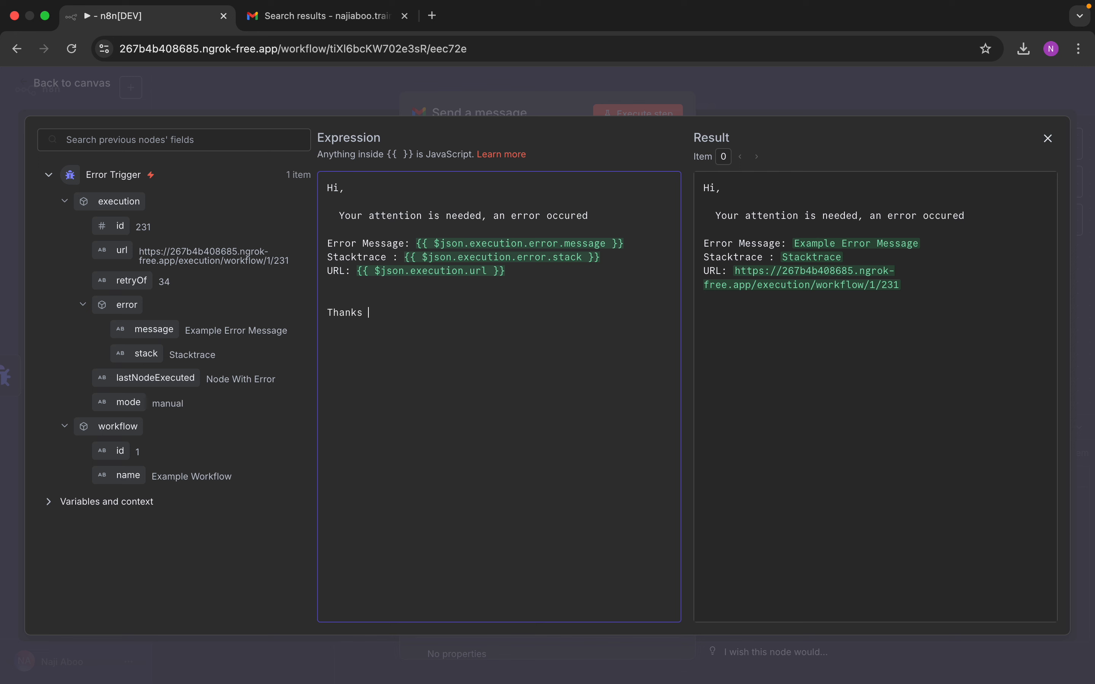
{"action": "type", "text": "Regards, "}
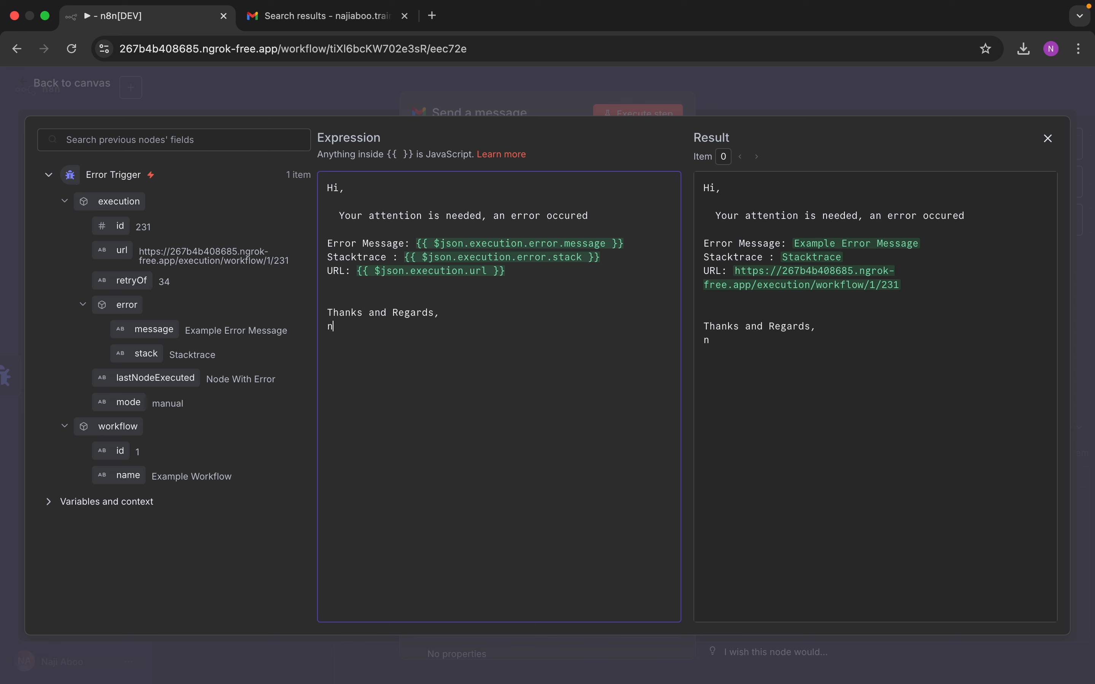
{"action": "type", "text": "n8n admin"}
Step: Close the body editor and execute the Gmail step to send a test alert email
{"action": "left_click", "coordinate": [1048, 138]}
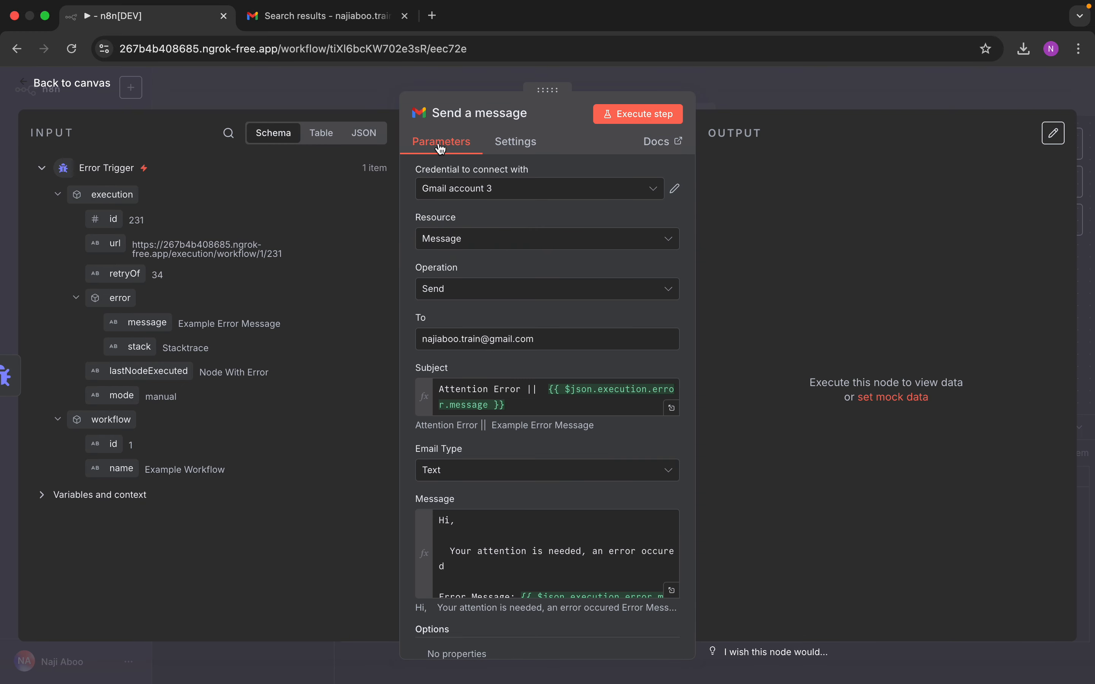
{"action": "left_click", "coordinate": [641, 119]}
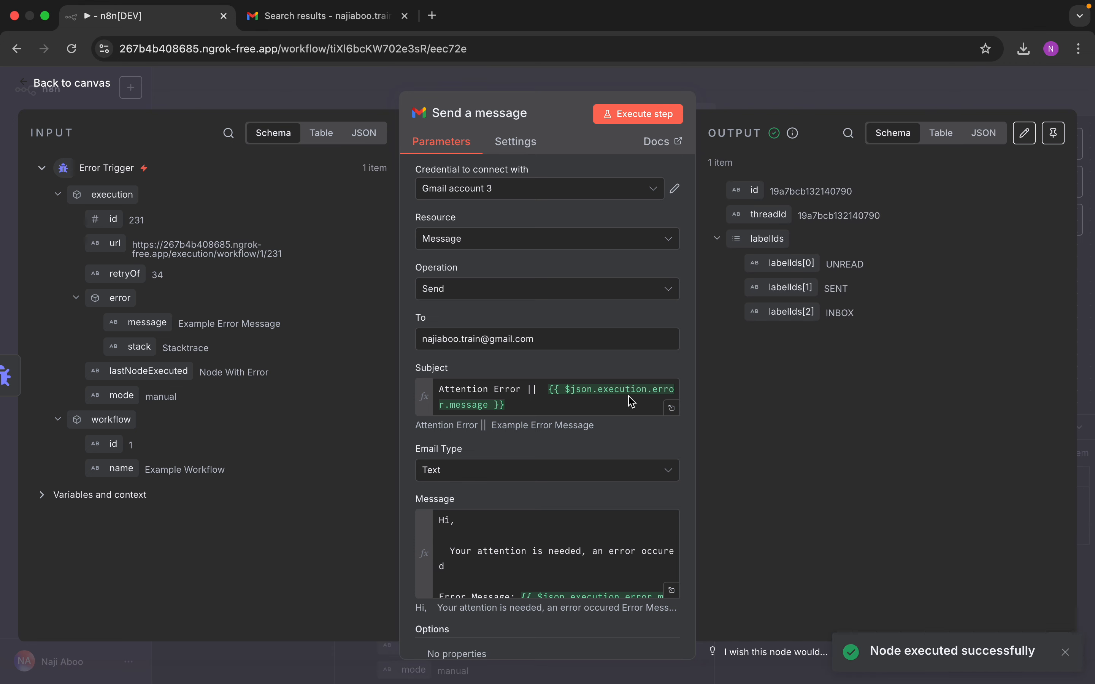
{"action": "left_click", "coordinate": [315, 15]}
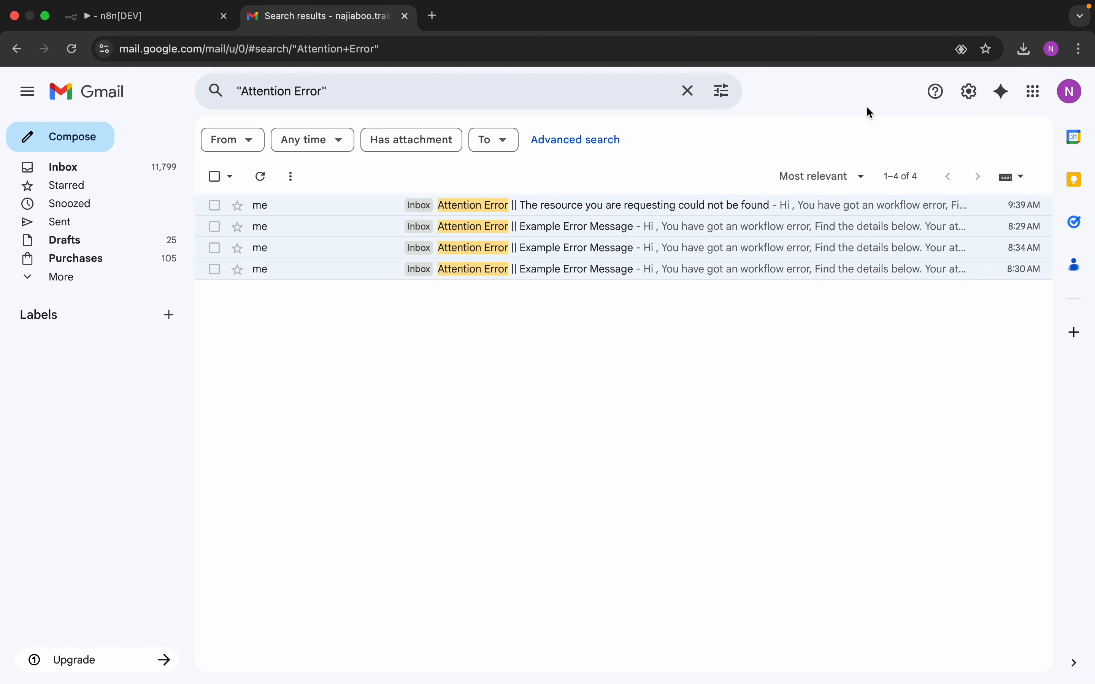
Step: Rerun the Attention Error search, read the new 11:28 AM alert email, and return to n8n
{"action": "left_click", "coordinate": [529, 90]}
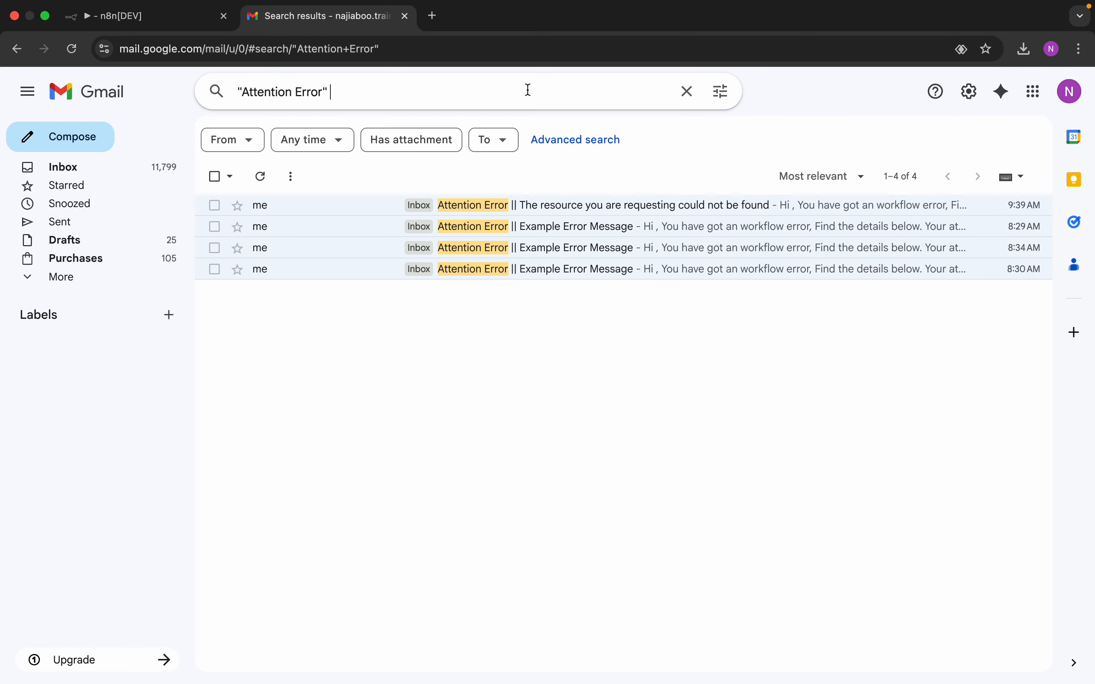
{"action": "key", "text": "Return"}
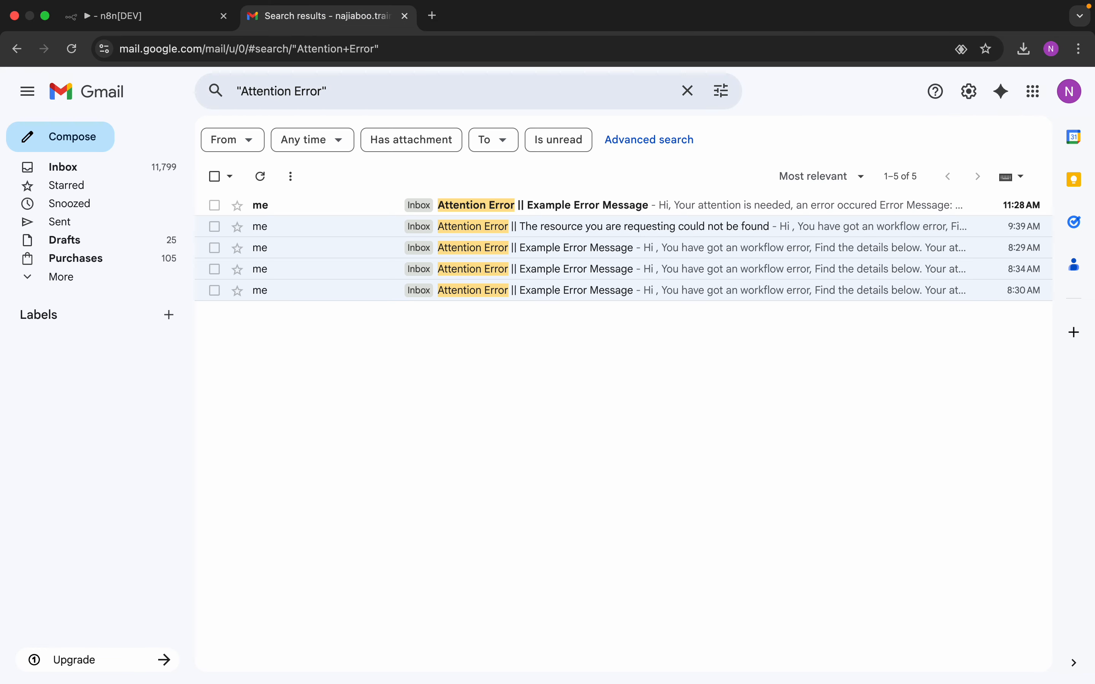
{"action": "left_click", "coordinate": [562, 211]}
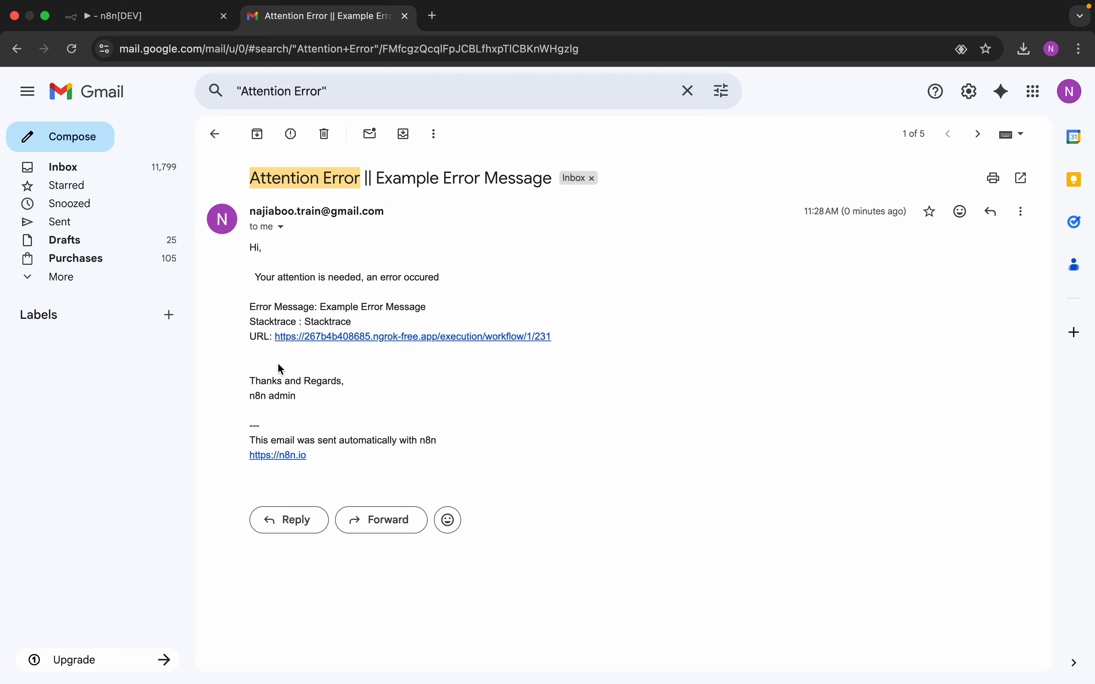
{"action": "left_click_drag", "start_coordinate": [312, 455], "coordinate": [237, 442]}
{"action": "left_click", "coordinate": [317, 424]}
{"action": "left_click", "coordinate": [215, 134]}
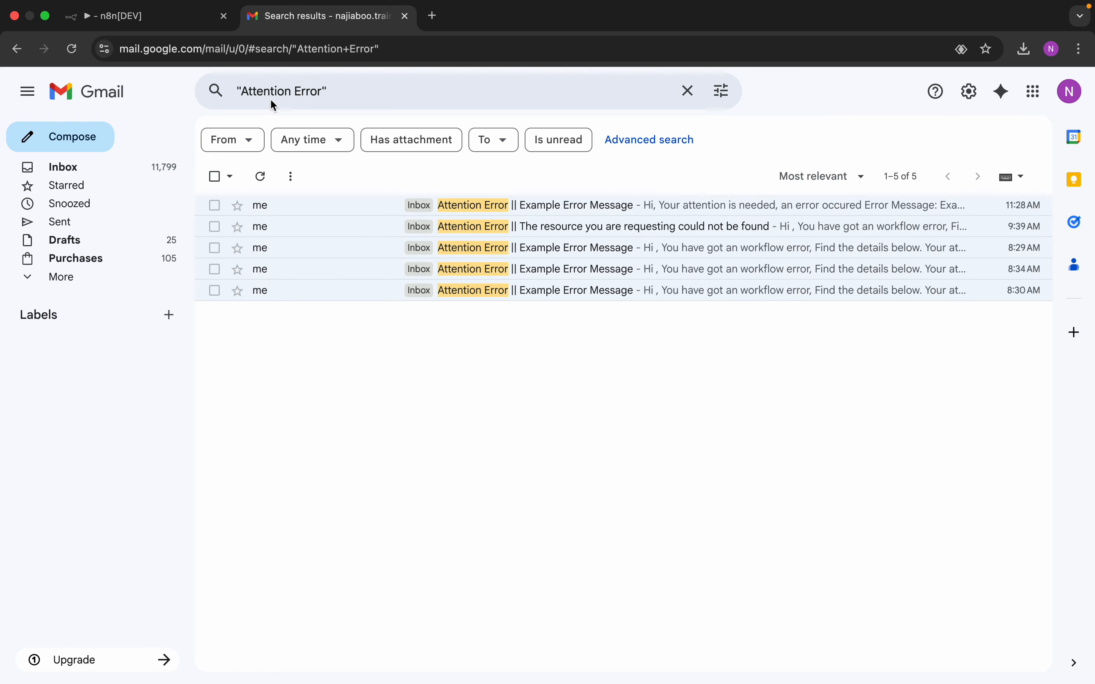
{"action": "left_click", "coordinate": [171, 17]}
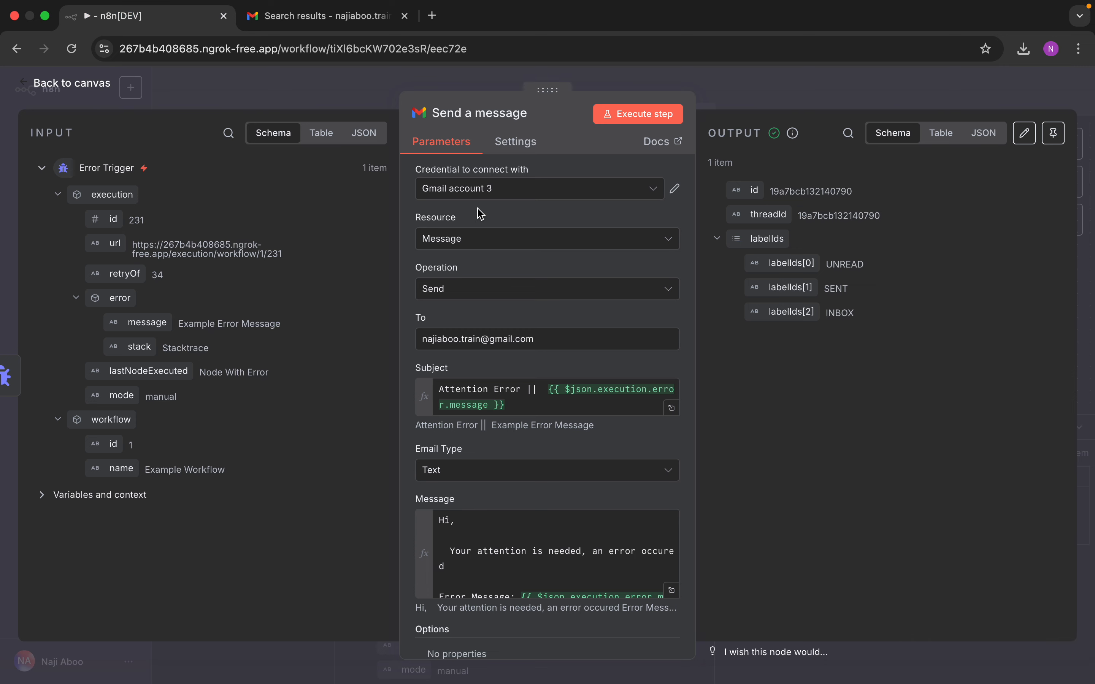
Step: Save the workflow and rename it from 'My workflow 27' to 'Error Workflow'
{"action": "left_click", "coordinate": [100, 93]}
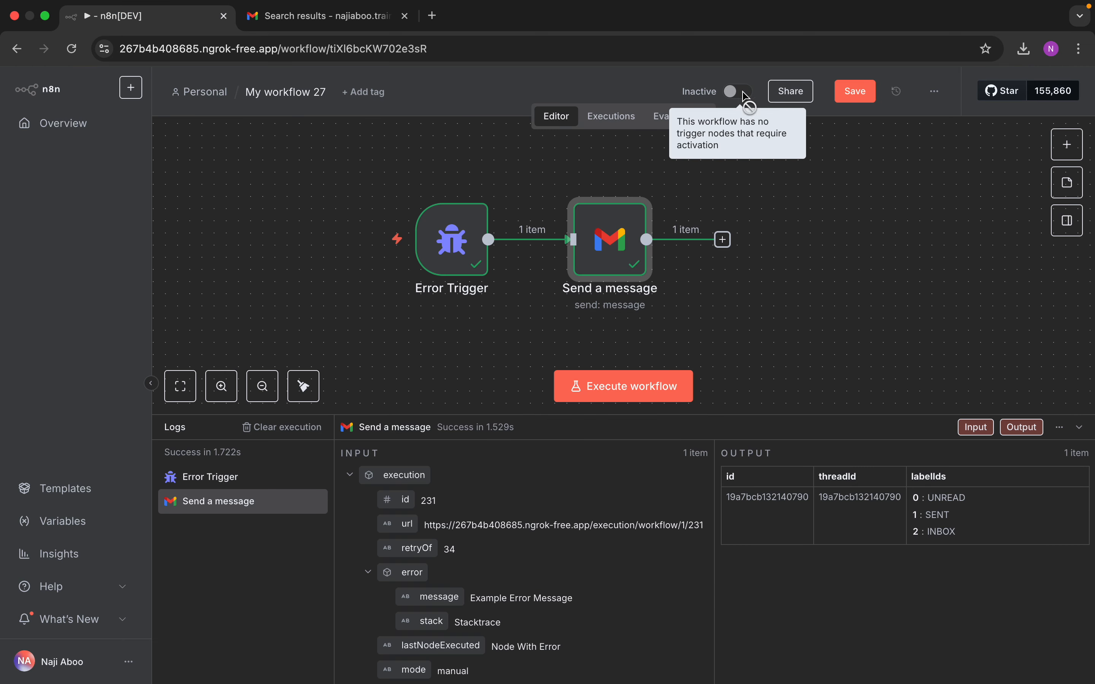
{"action": "left_click", "coordinate": [855, 91]}
{"action": "left_click", "coordinate": [742, 95]}
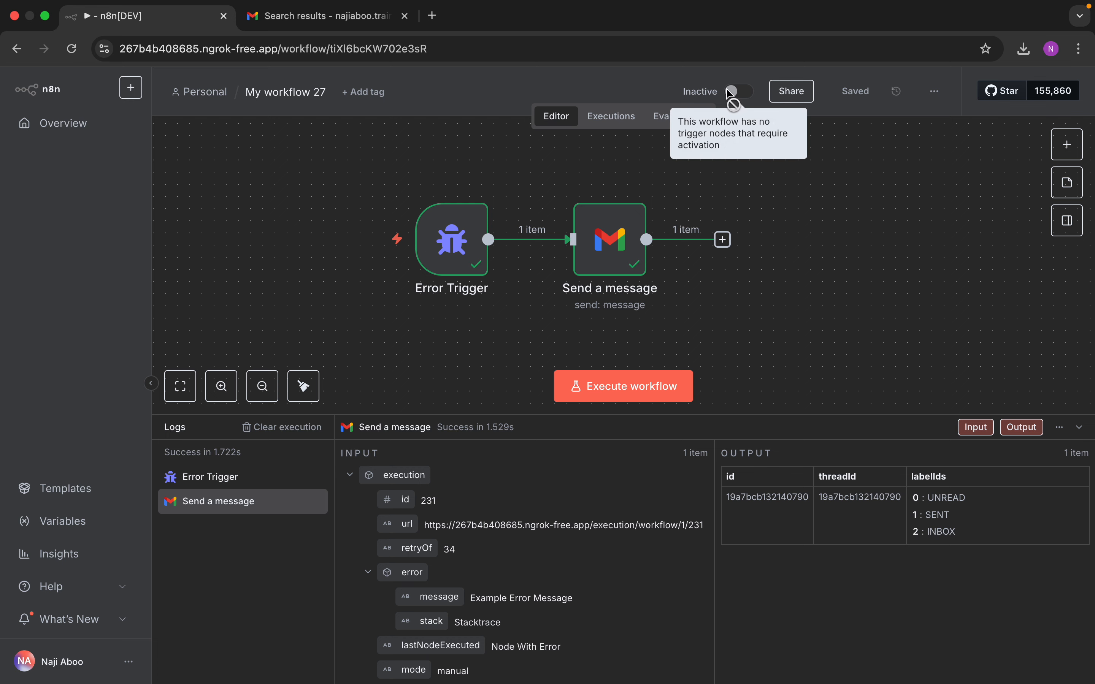
{"action": "left_click", "coordinate": [288, 90]}
{"action": "type", "text": "Err"}
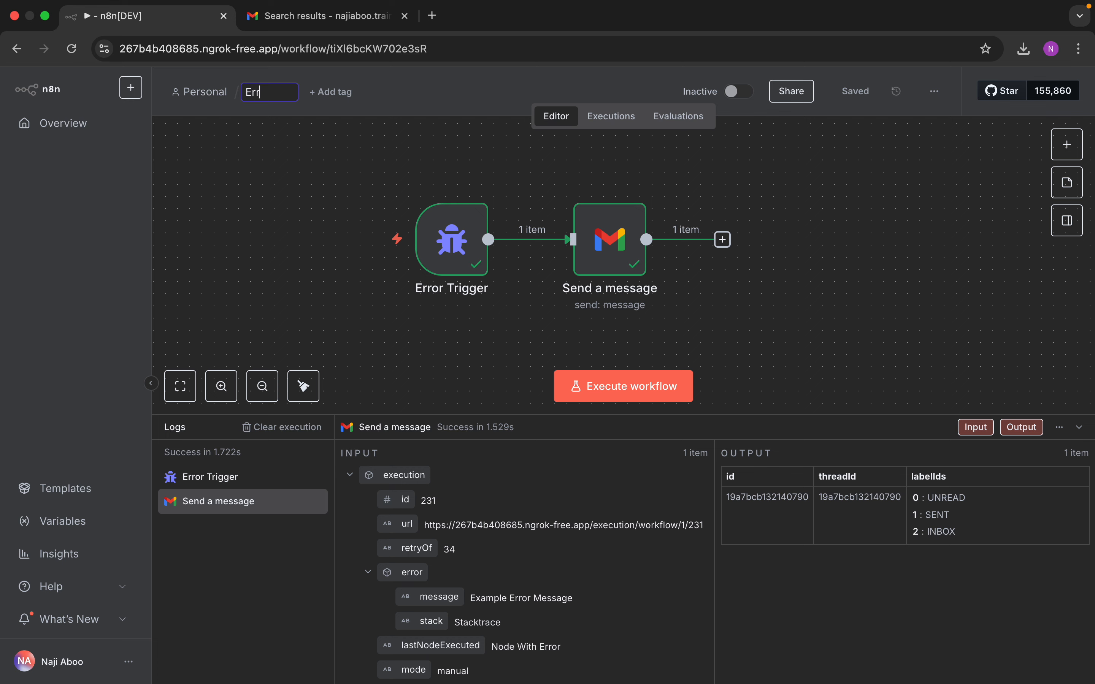
{"action": "type", "text": "or Workflow"}
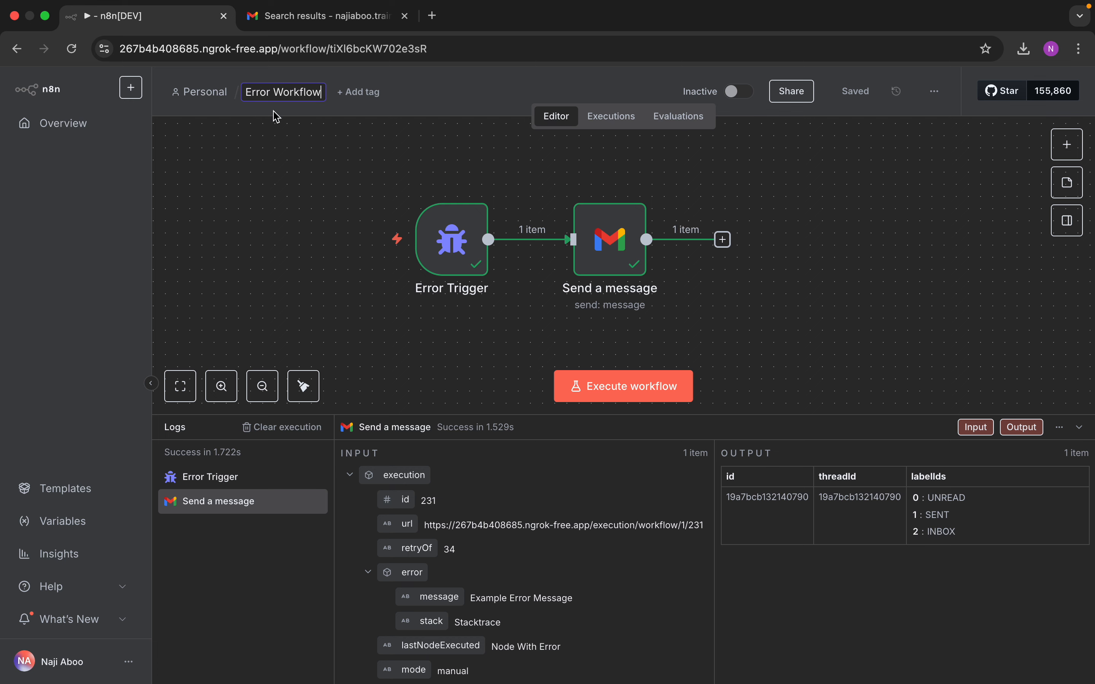
{"action": "key", "text": "Return"}
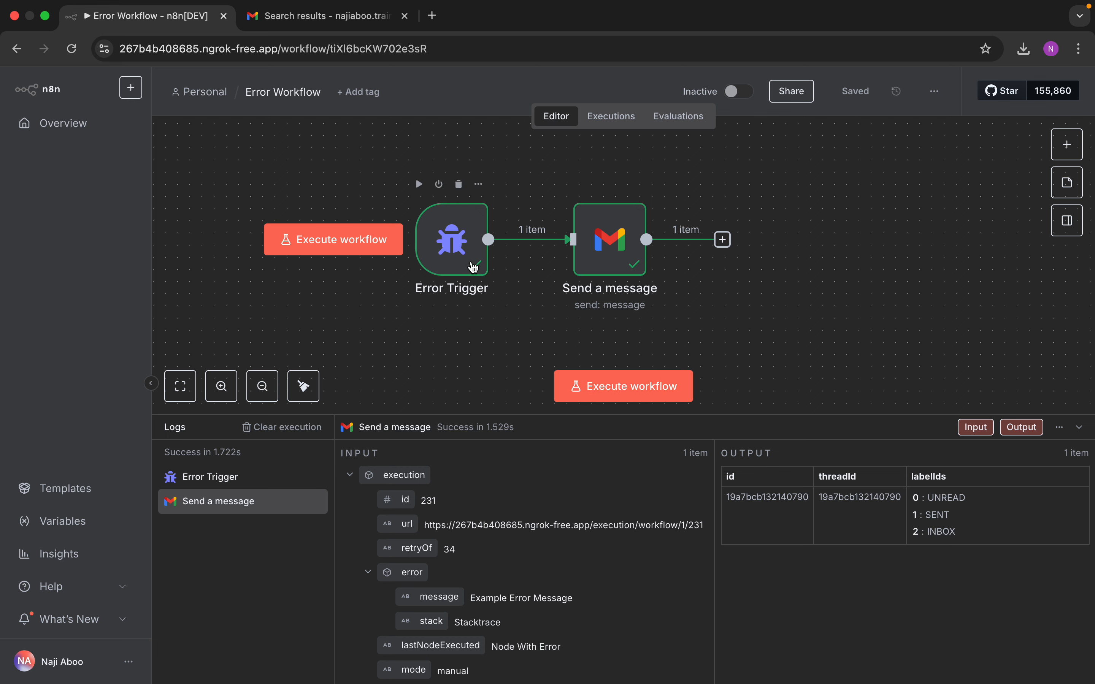
Step: Execute the Error Workflow, reload after the 503 error, and execute it again successfully
{"action": "left_click", "coordinate": [638, 398]}
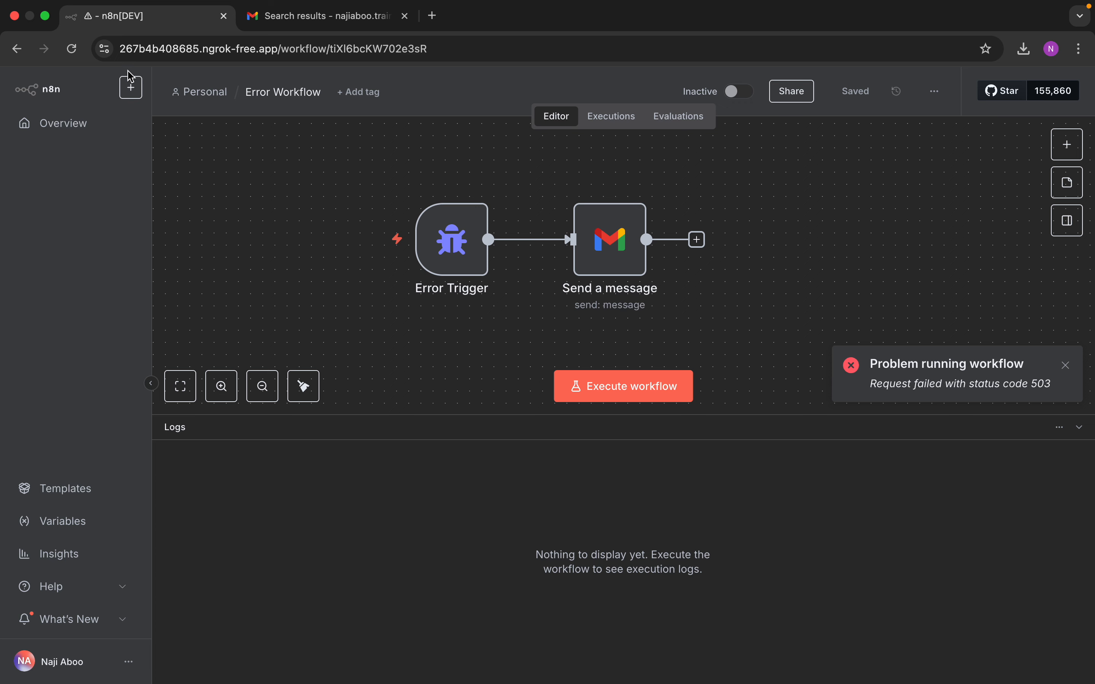
{"action": "left_click", "coordinate": [79, 51]}
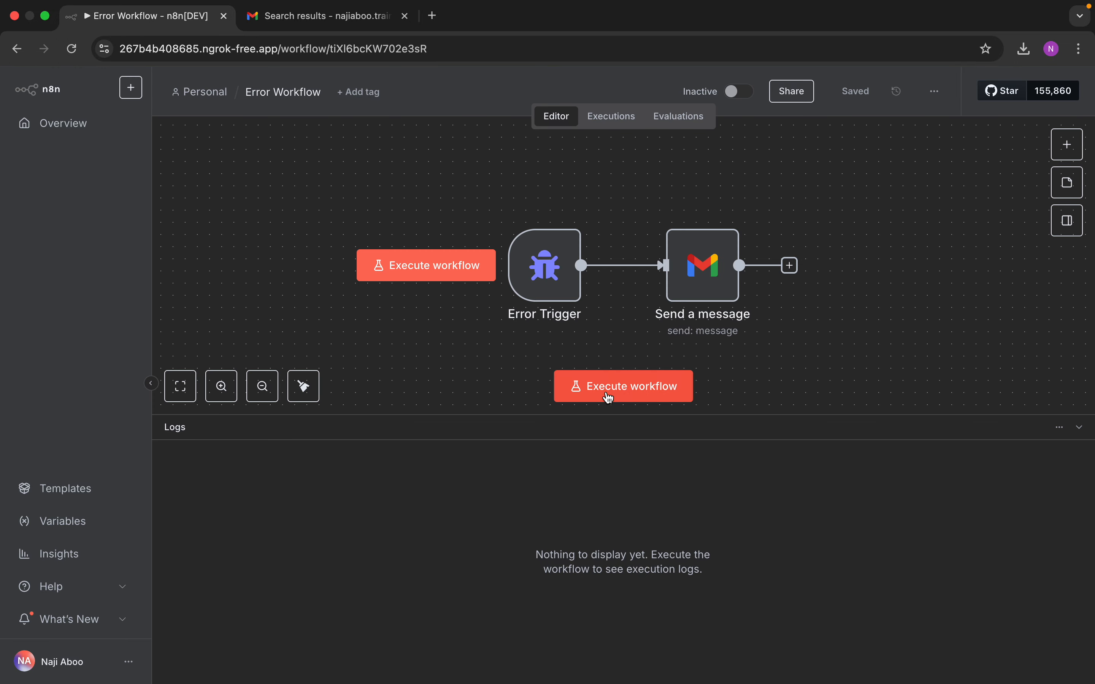
{"action": "left_click", "coordinate": [607, 392]}
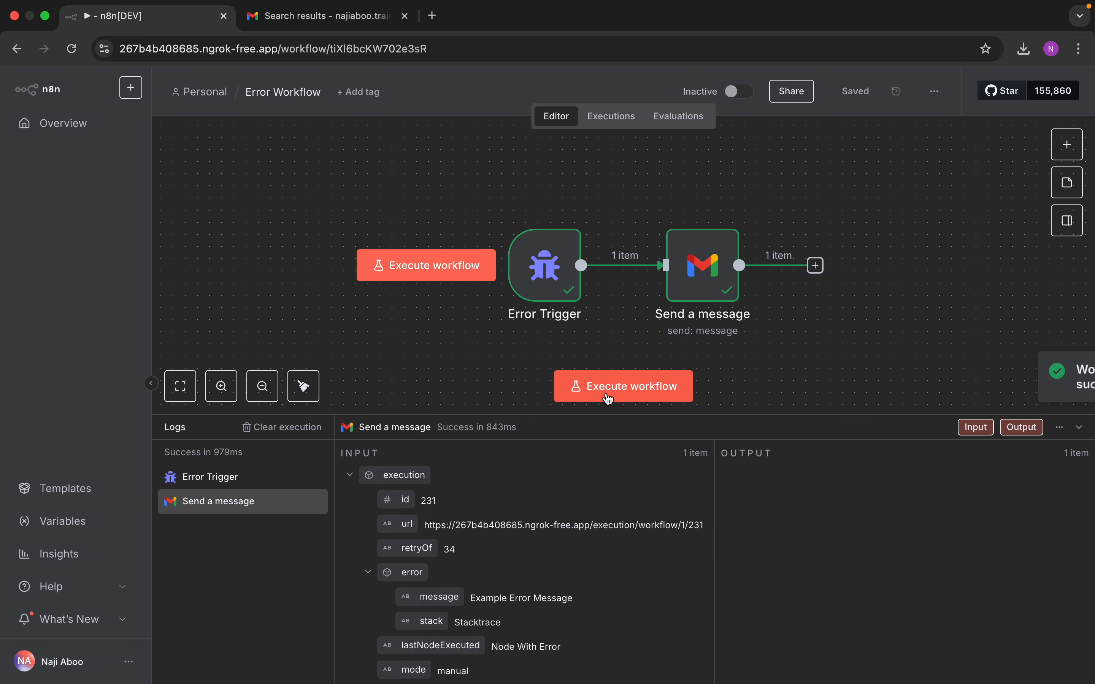
Step: Refresh the Gmail Attention Error search, open the 11:29 AM alert for execution 231, and return to n8n
{"action": "left_click", "coordinate": [346, 18]}
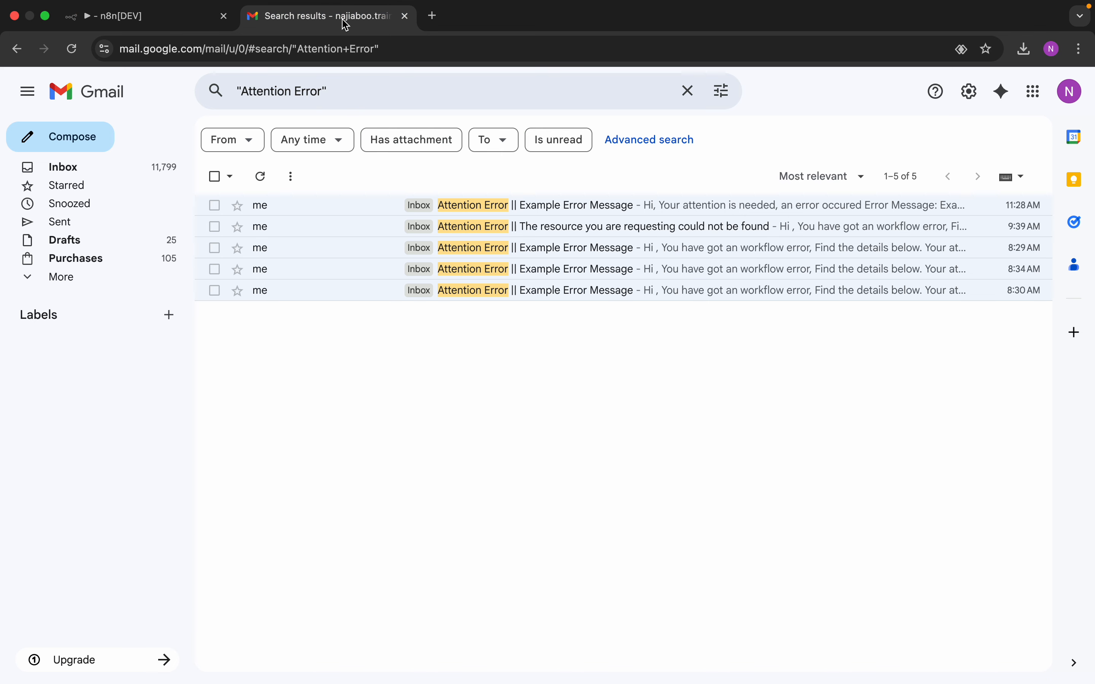
{"action": "left_click", "coordinate": [439, 87]}
{"action": "key", "text": "Return"}
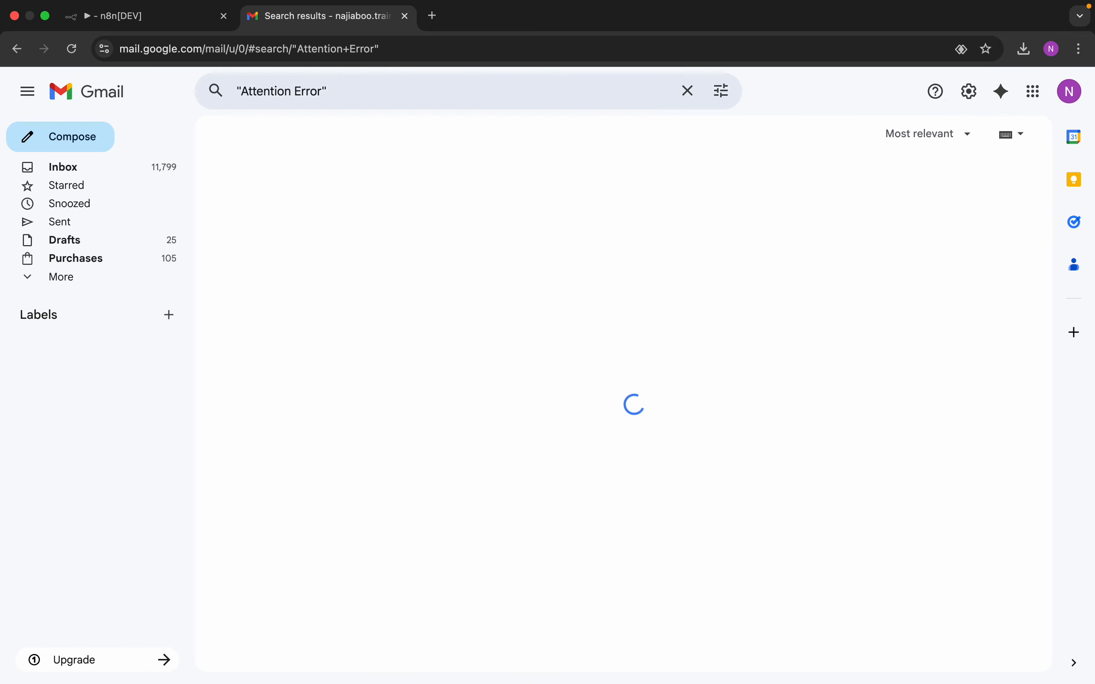
{"action": "left_click", "coordinate": [482, 205]}
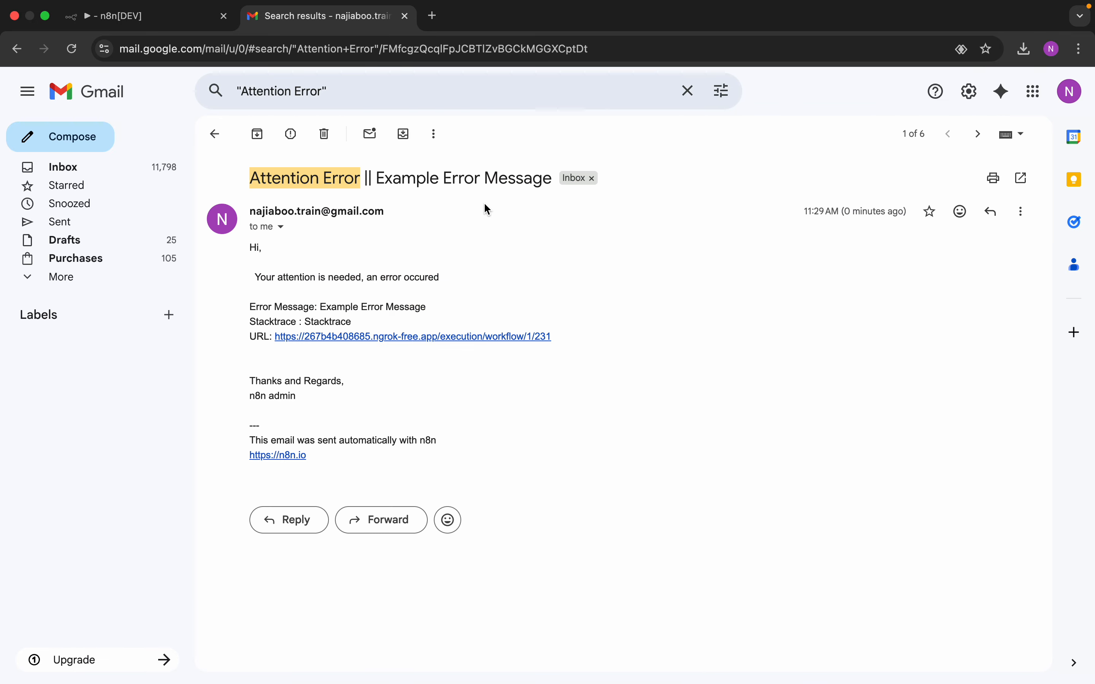
{"action": "left_click", "coordinate": [219, 135]}
{"action": "left_click", "coordinate": [188, 23]}
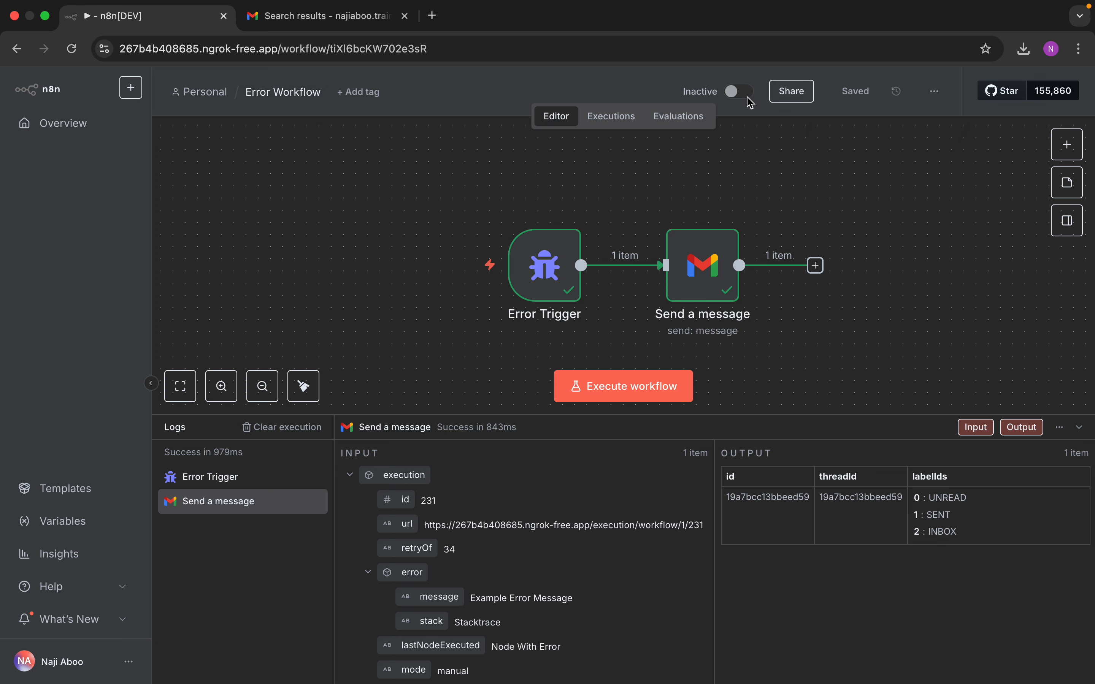
Step: Line up the Send a message and Error Trigger nodes, save, and go to the Overview list
{"action": "mouse_move", "coordinate": [743, 96]}
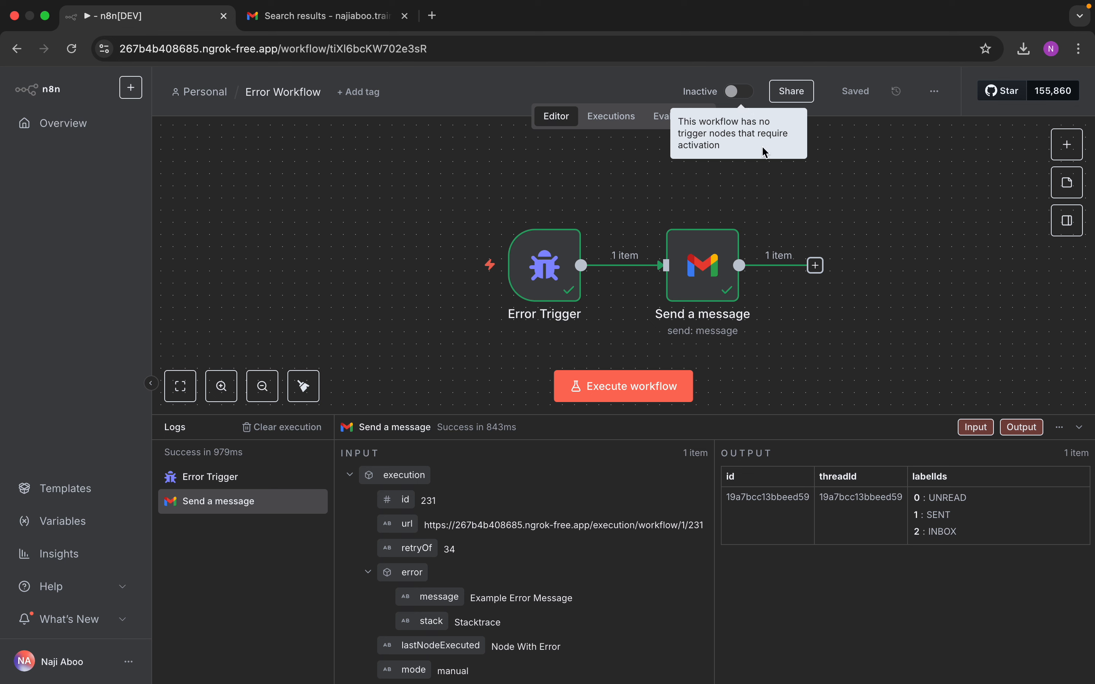
{"action": "left_click", "coordinate": [550, 265]}
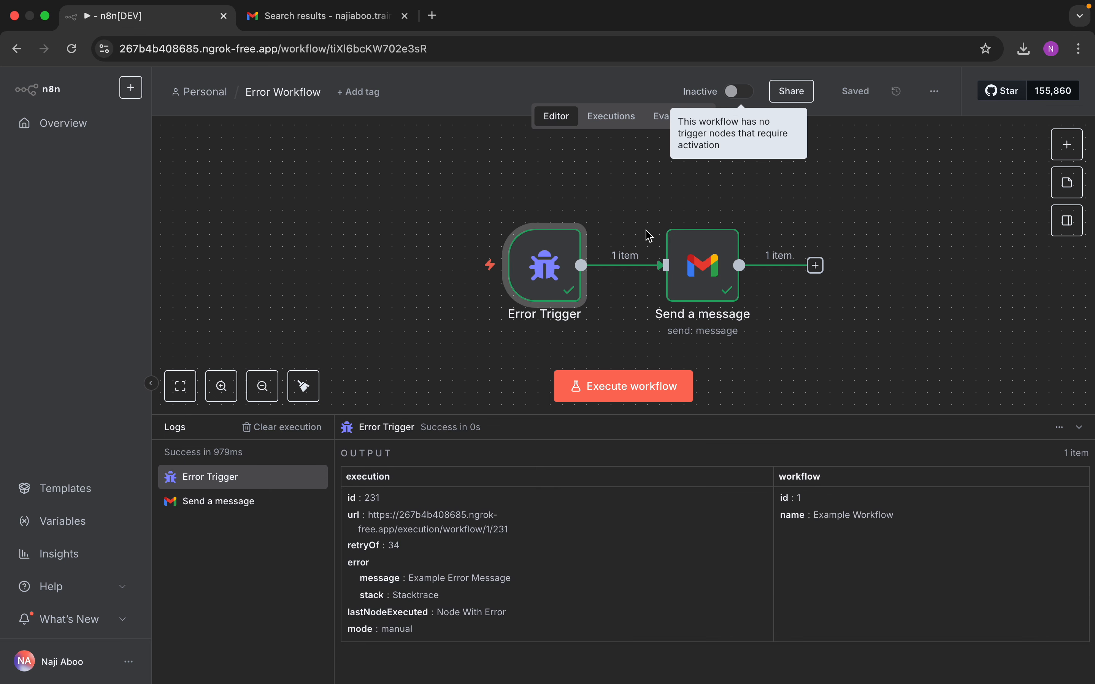
{"action": "left_click_drag", "start_coordinate": [697, 267], "coordinate": [696, 242]}
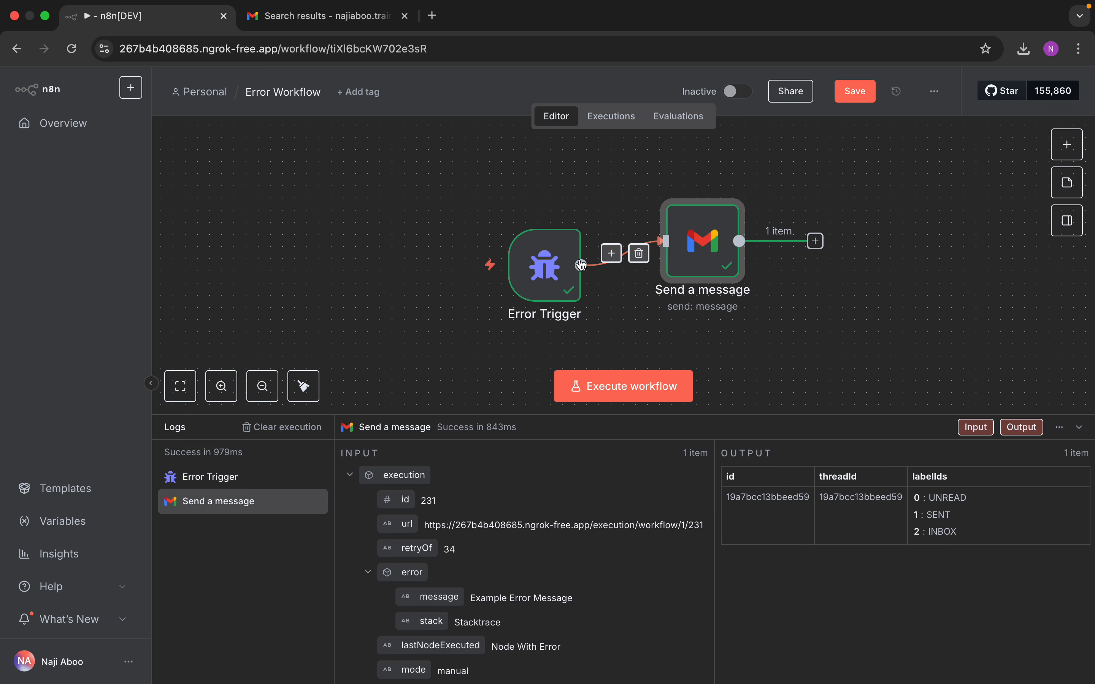
{"action": "left_click_drag", "start_coordinate": [562, 265], "coordinate": [551, 253]}
{"action": "left_click", "coordinate": [855, 91]}
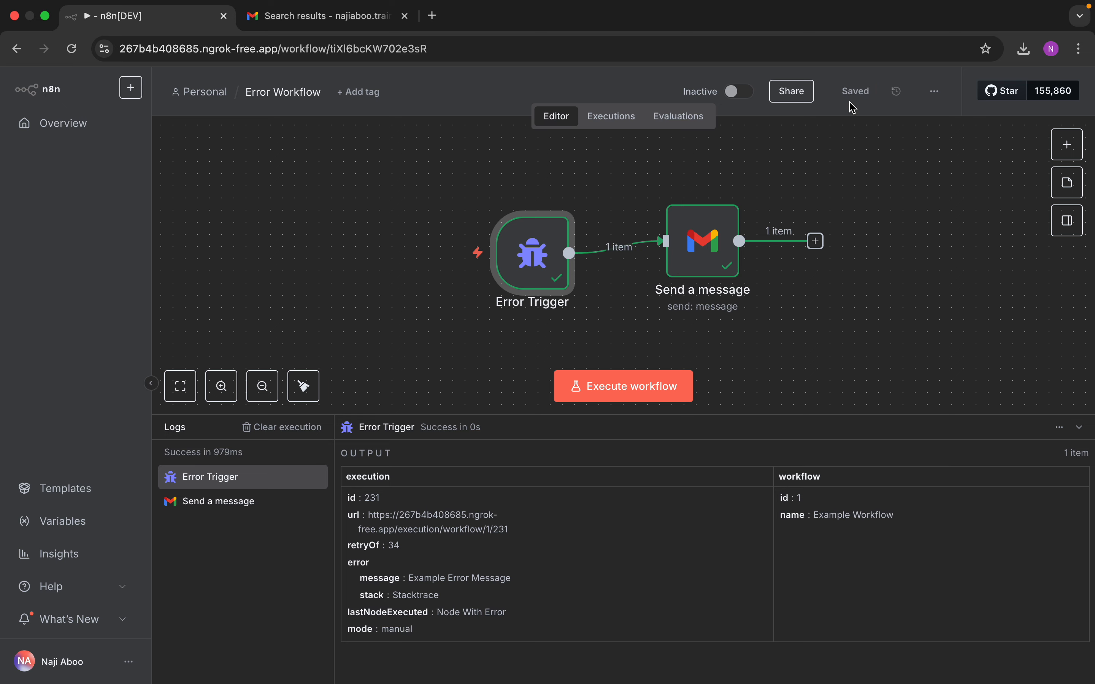
{"action": "left_click", "coordinate": [75, 129]}
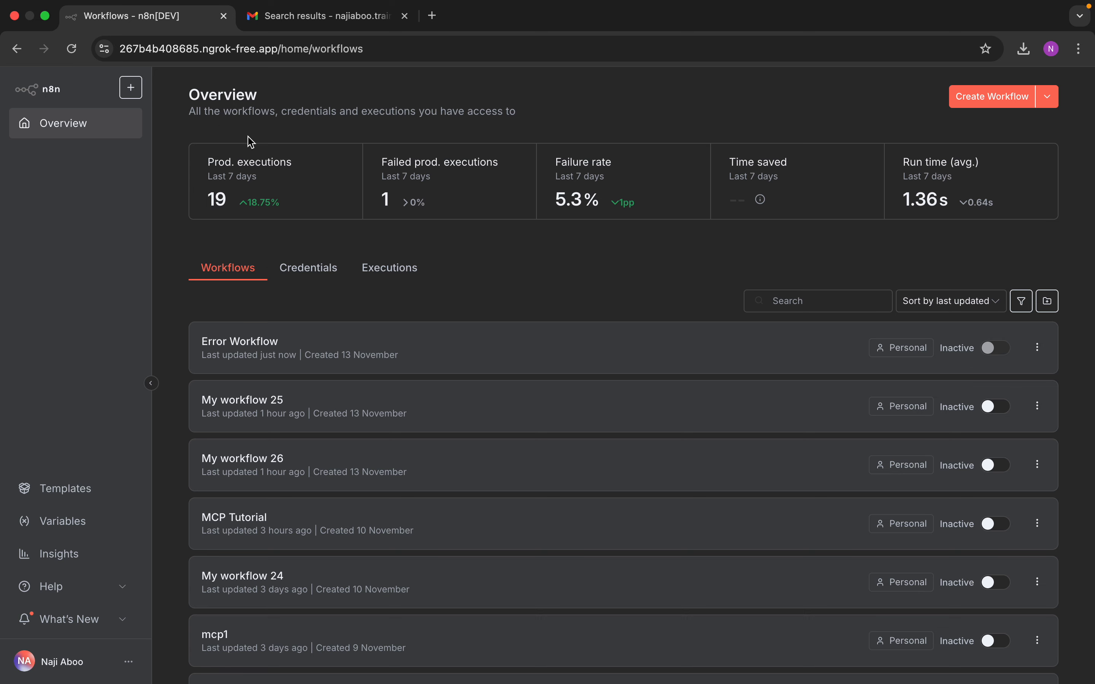
Step: Reload the overview, toggle Error Workflow to Active, and open it
{"action": "left_click", "coordinate": [73, 49]}
{"action": "left_click", "coordinate": [989, 349]}
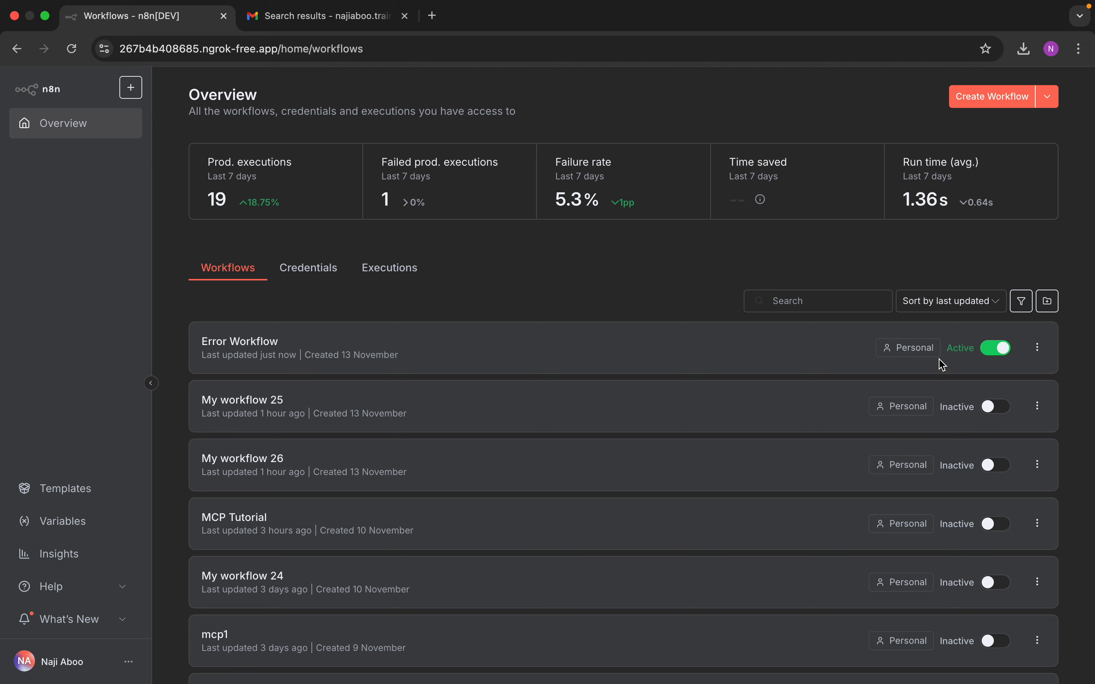
{"action": "left_click", "coordinate": [474, 361]}
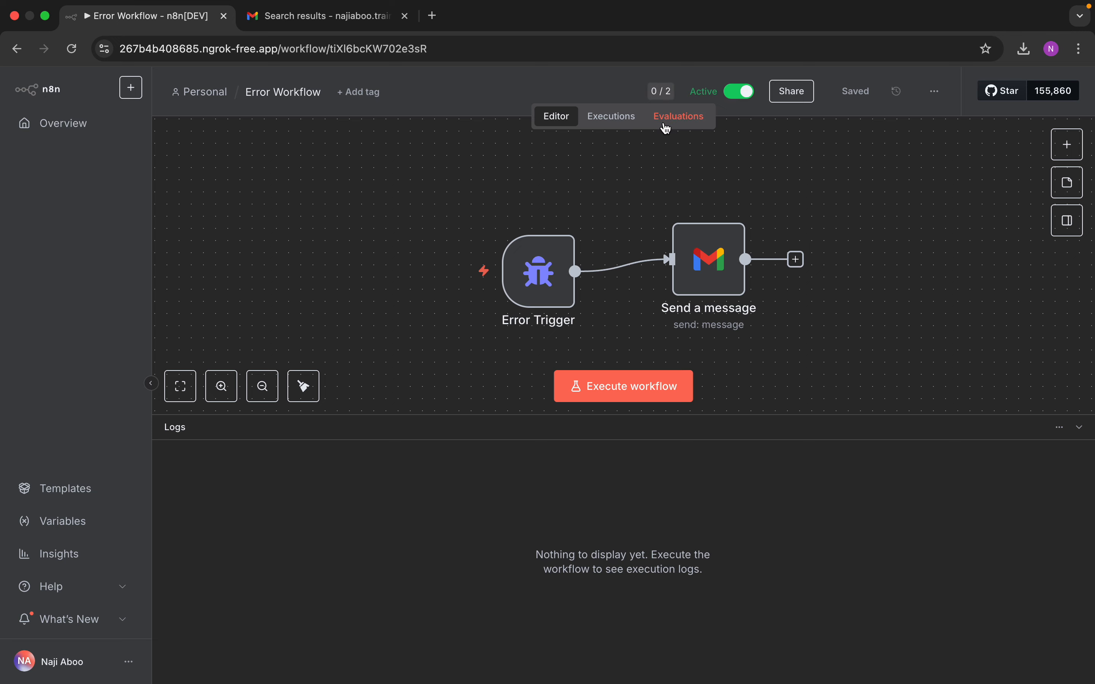
Step: Align the Error Trigger node, save the changes on leaving, and create a new workflow
{"action": "mouse_move", "coordinate": [563, 275]}
{"action": "left_click_drag", "start_coordinate": [564, 275], "coordinate": [563, 264]}
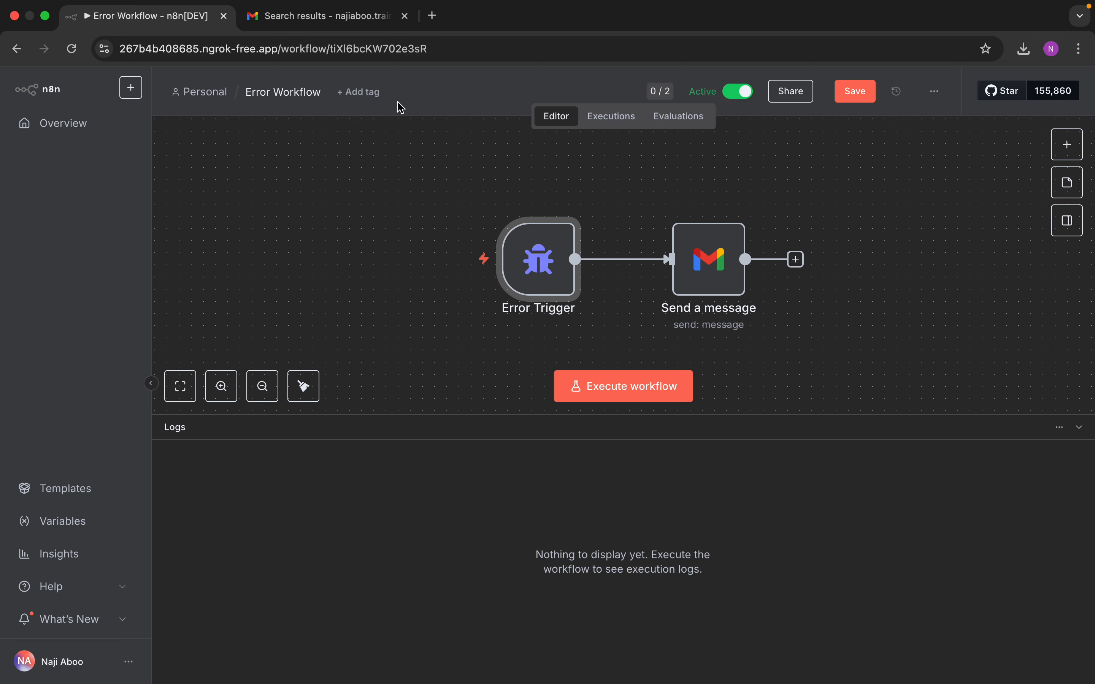
{"action": "left_click", "coordinate": [69, 131]}
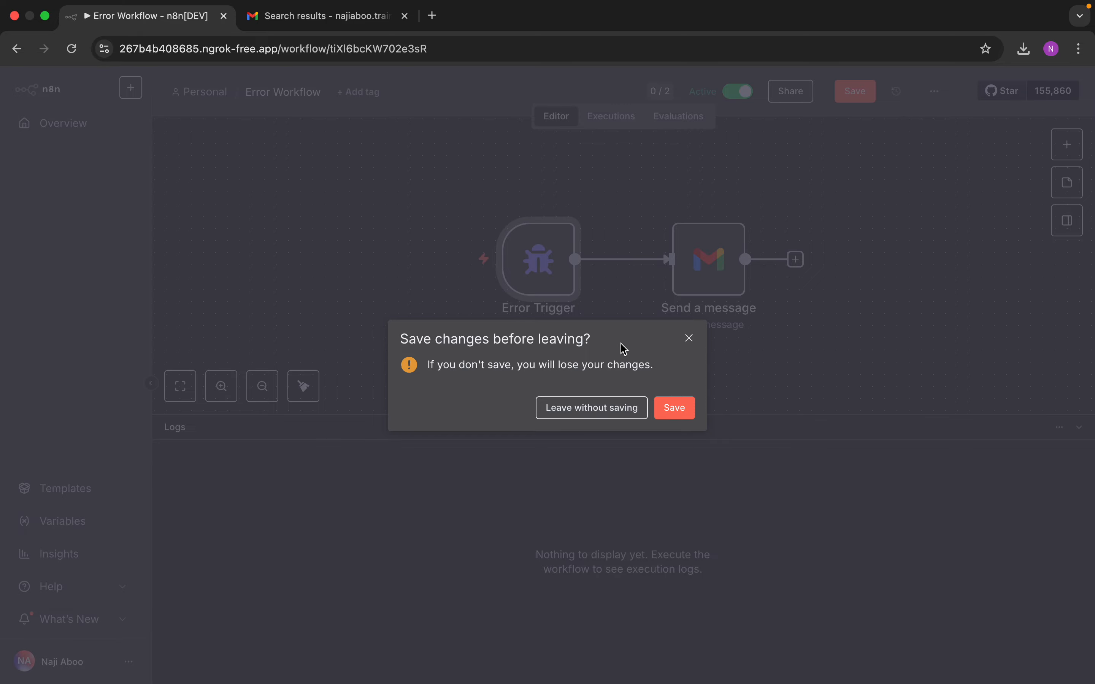
{"action": "left_click", "coordinate": [676, 418]}
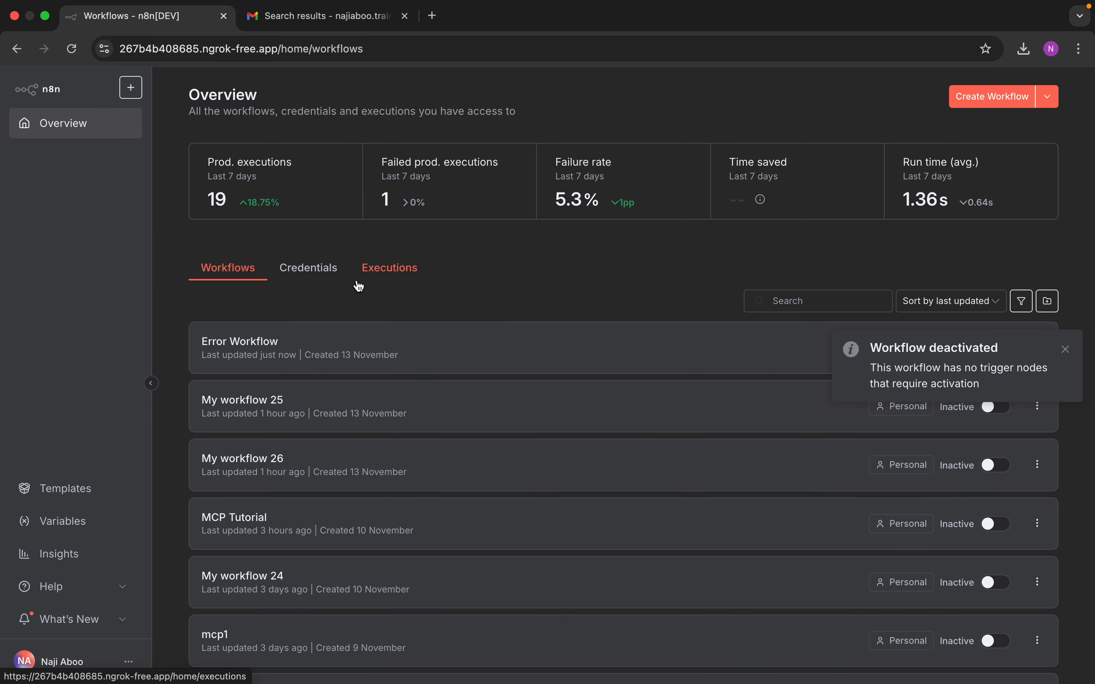
{"action": "left_click", "coordinate": [986, 97]}
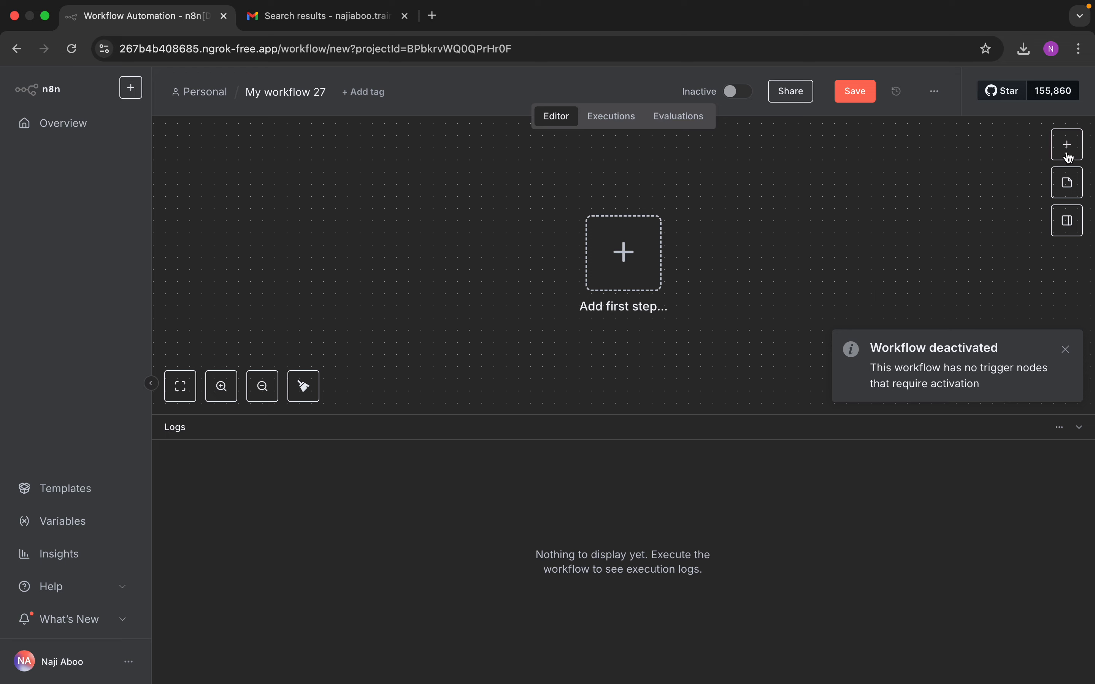
Step: Add a 'When chat message received' trigger and bring up the node list for the next step
{"action": "left_click", "coordinate": [626, 273]}
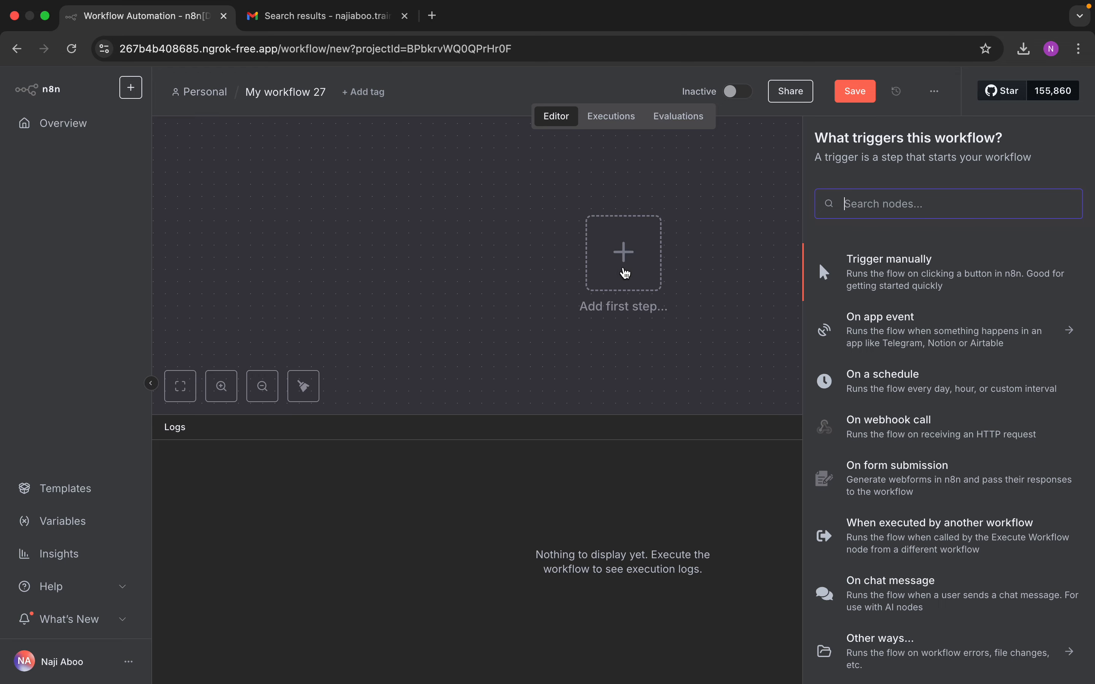
{"action": "type", "text": "cha"}
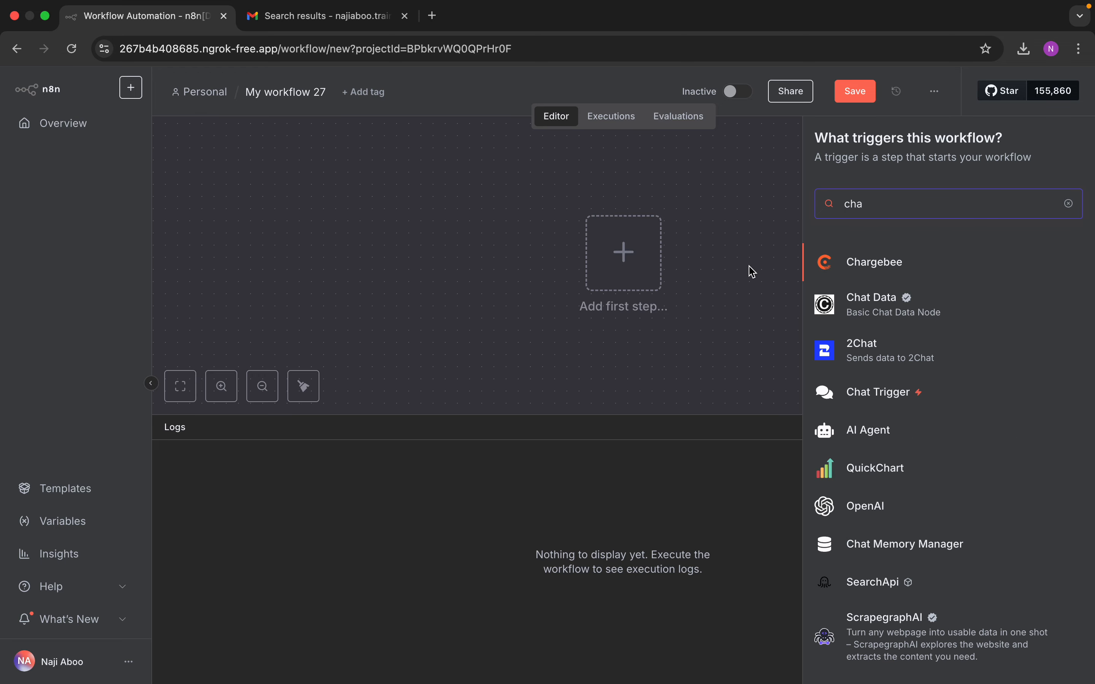
{"action": "type", "text": "t tri"}
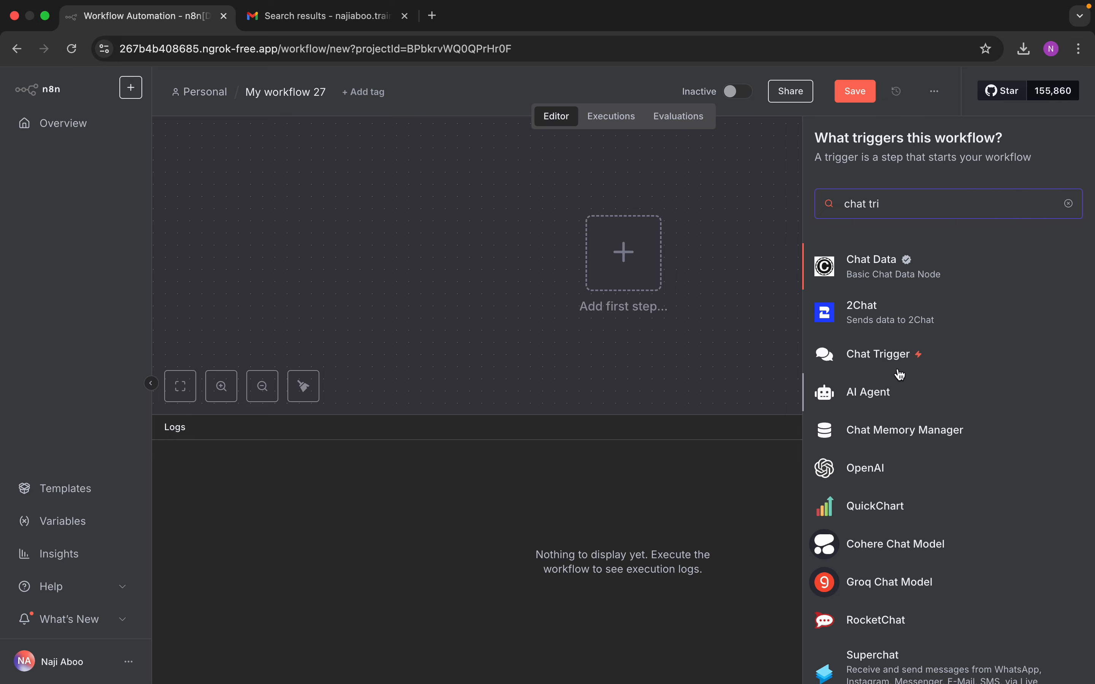
{"action": "left_click", "coordinate": [905, 349]}
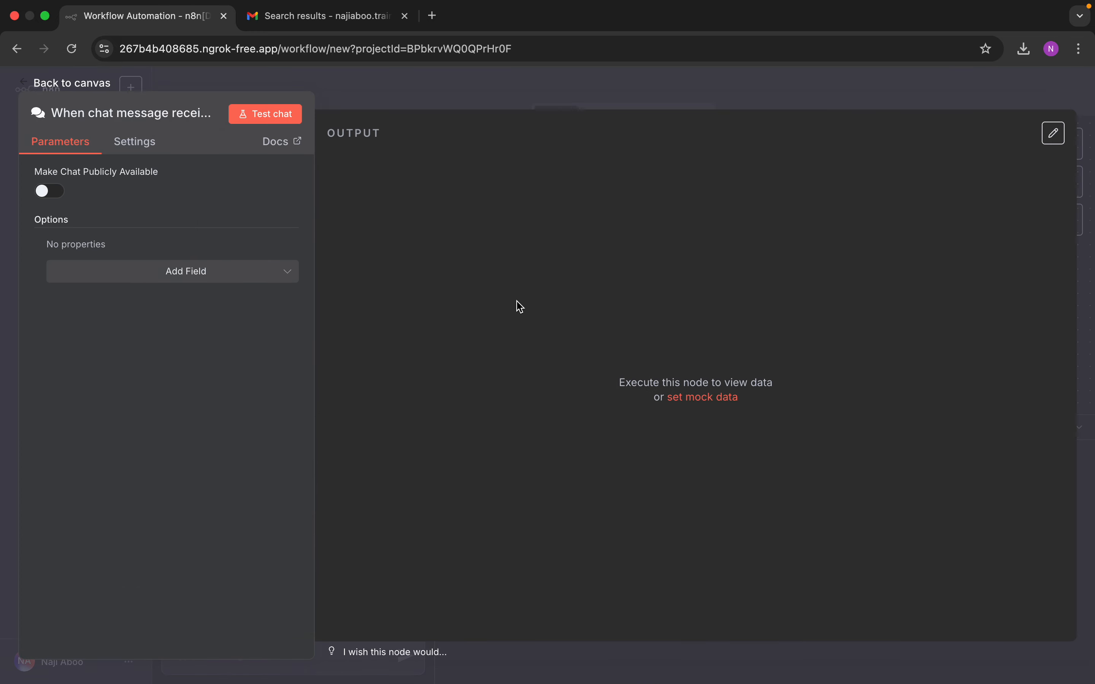
{"action": "left_click", "coordinate": [90, 85]}
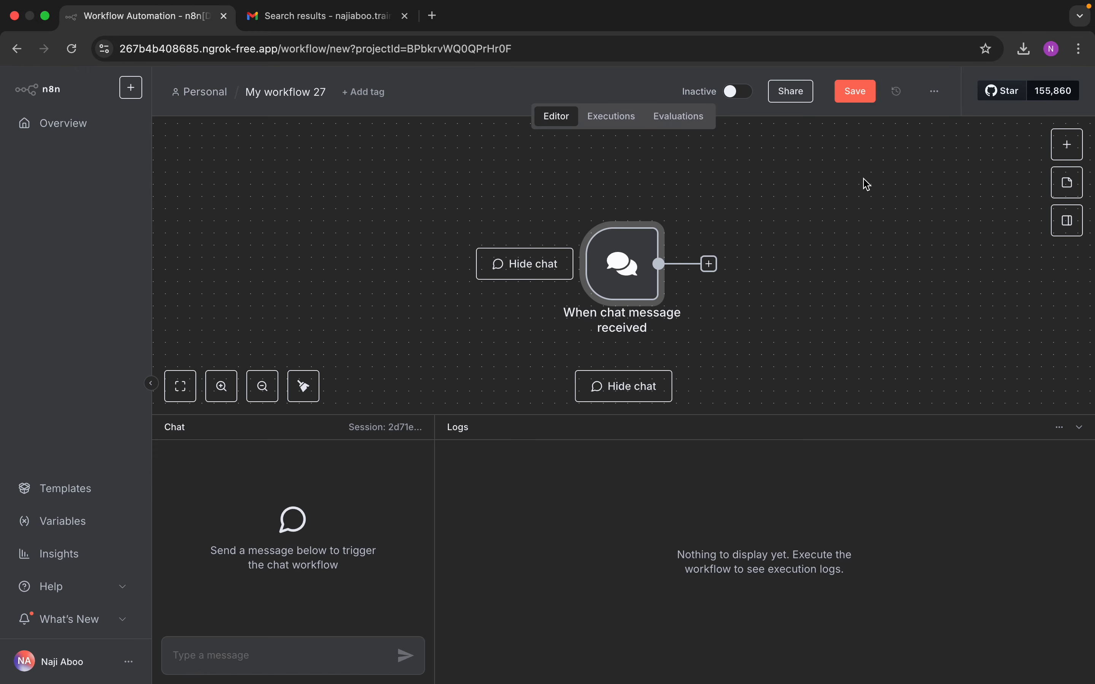
{"action": "left_click", "coordinate": [1069, 148]}
Step: Add an AI Agent after the chat trigger and attach an OpenAI Chat Model to it
{"action": "type", "text": "ai ag"}
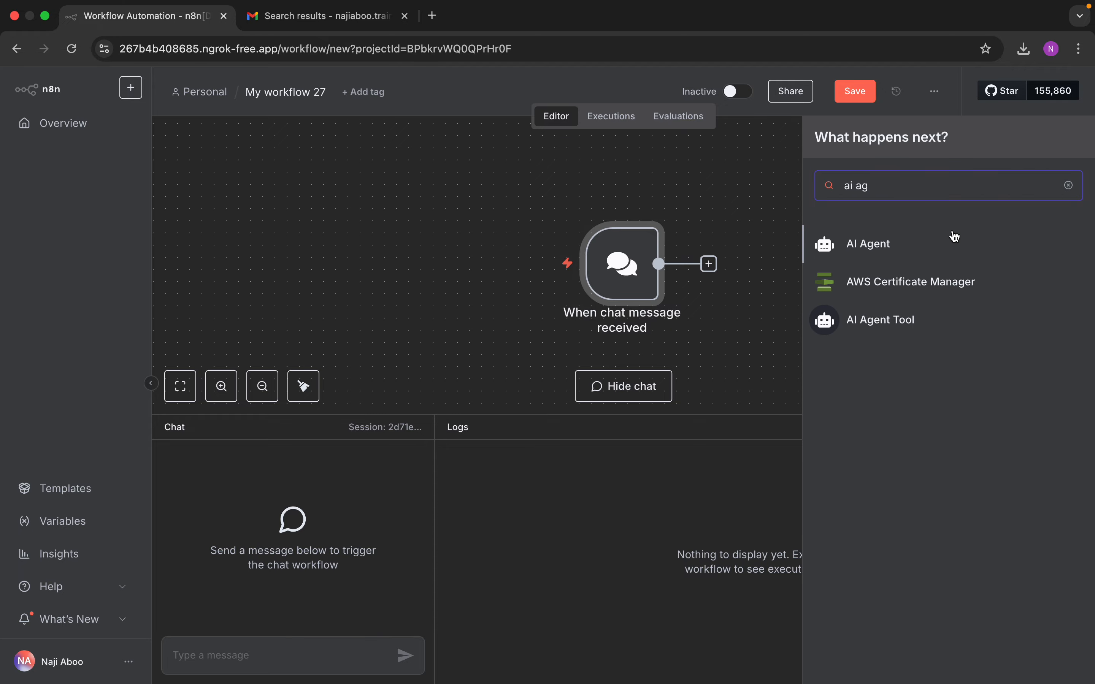
{"action": "left_click", "coordinate": [875, 246]}
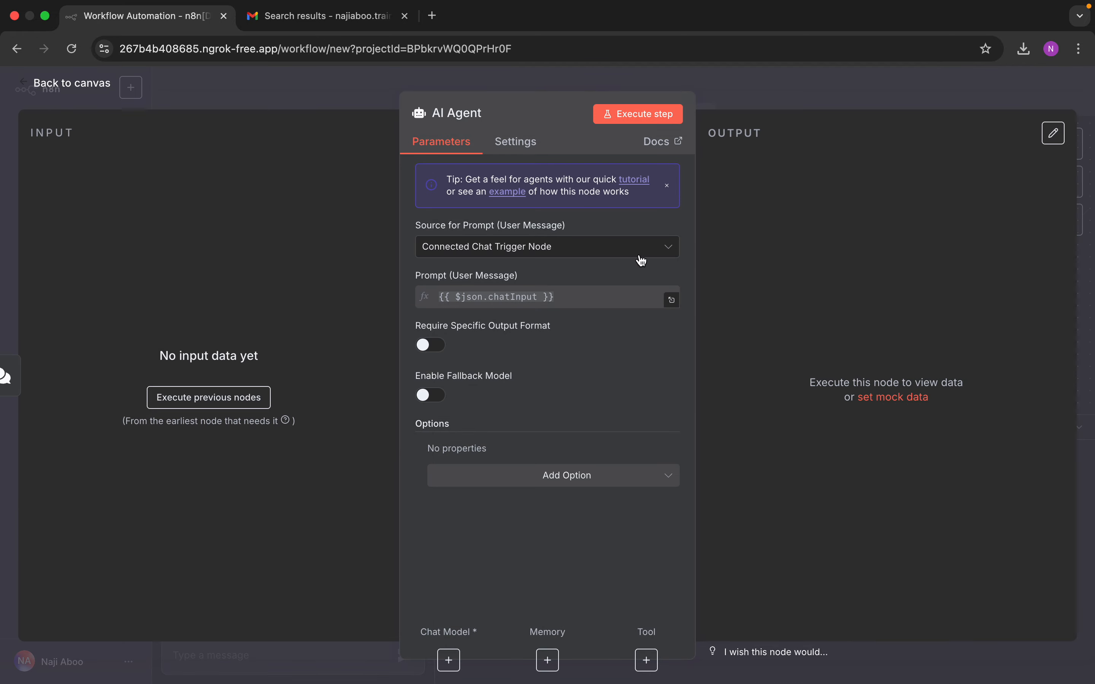
{"action": "left_click", "coordinate": [109, 95]}
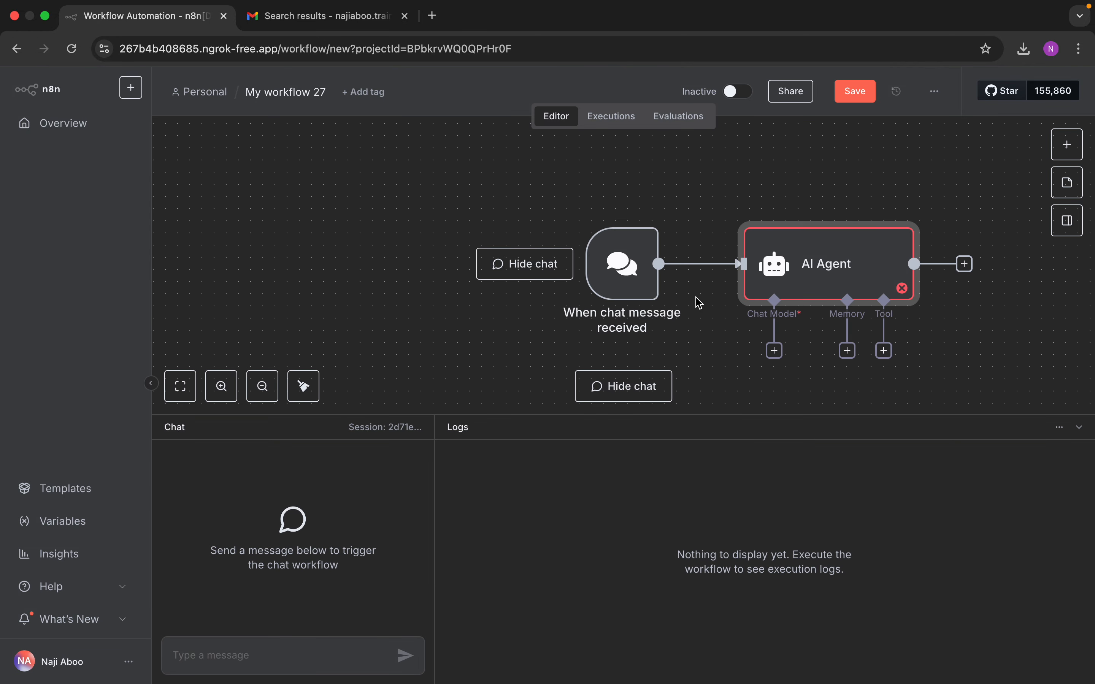
{"action": "left_click", "coordinate": [776, 351]}
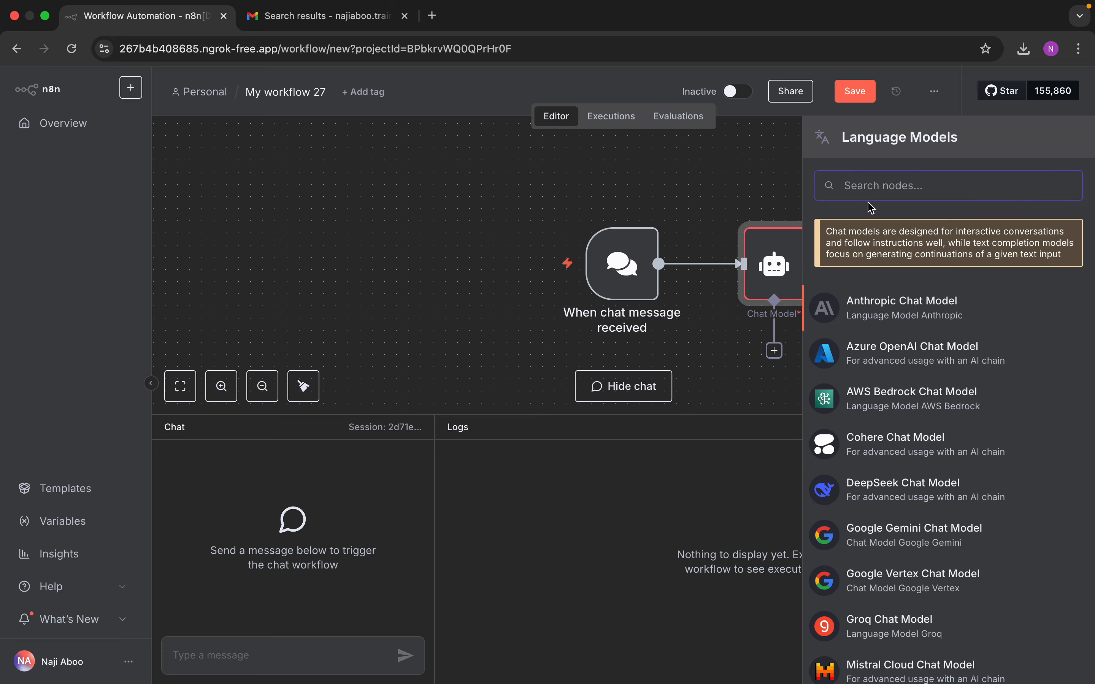
{"action": "type", "text": "open"}
{"action": "left_click", "coordinate": [885, 254]}
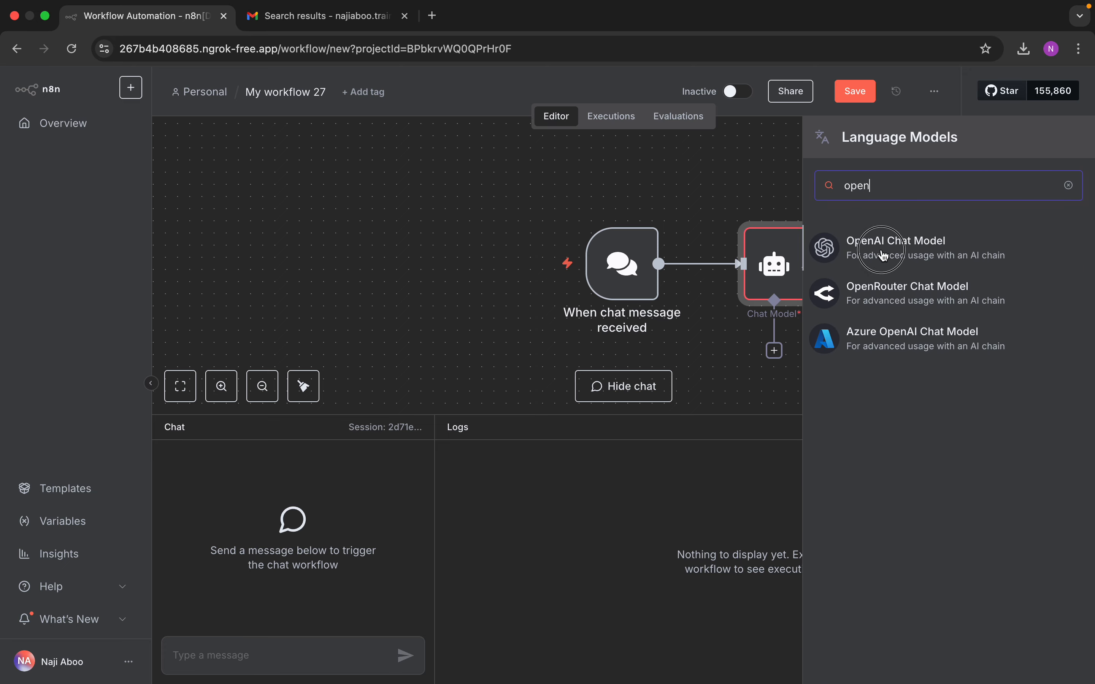
{"action": "left_click", "coordinate": [25, 86]}
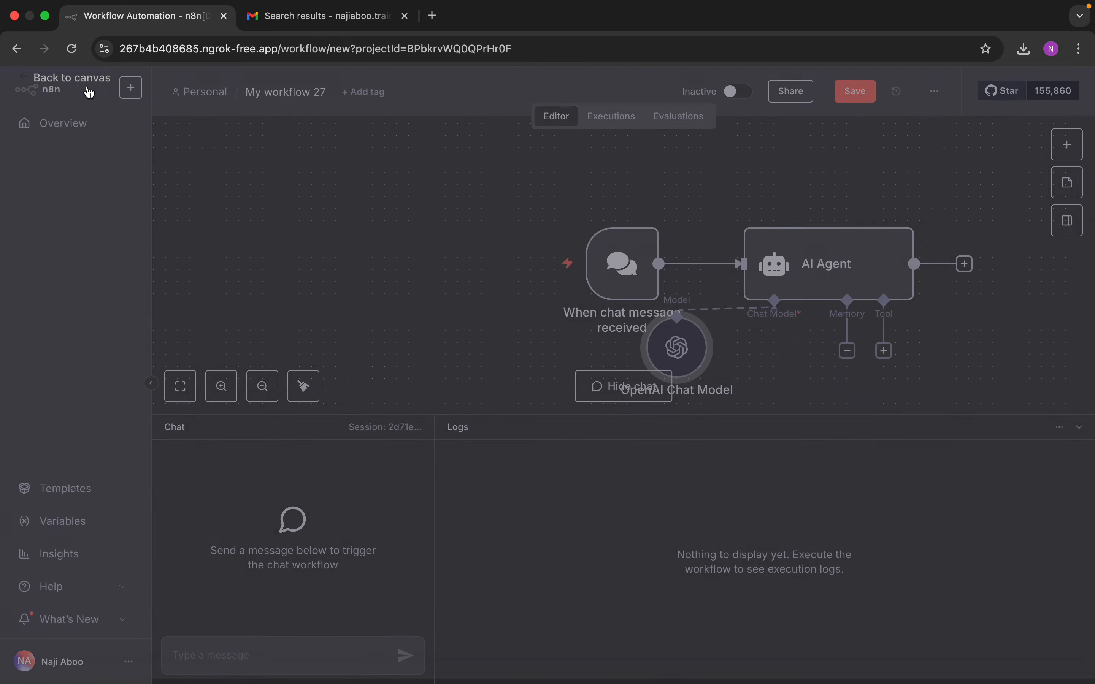
Step: Arrange the trigger, agent and model nodes, then send 'hi' as a test chat message
{"action": "left_click_drag", "start_coordinate": [647, 292], "coordinate": [441, 243]}
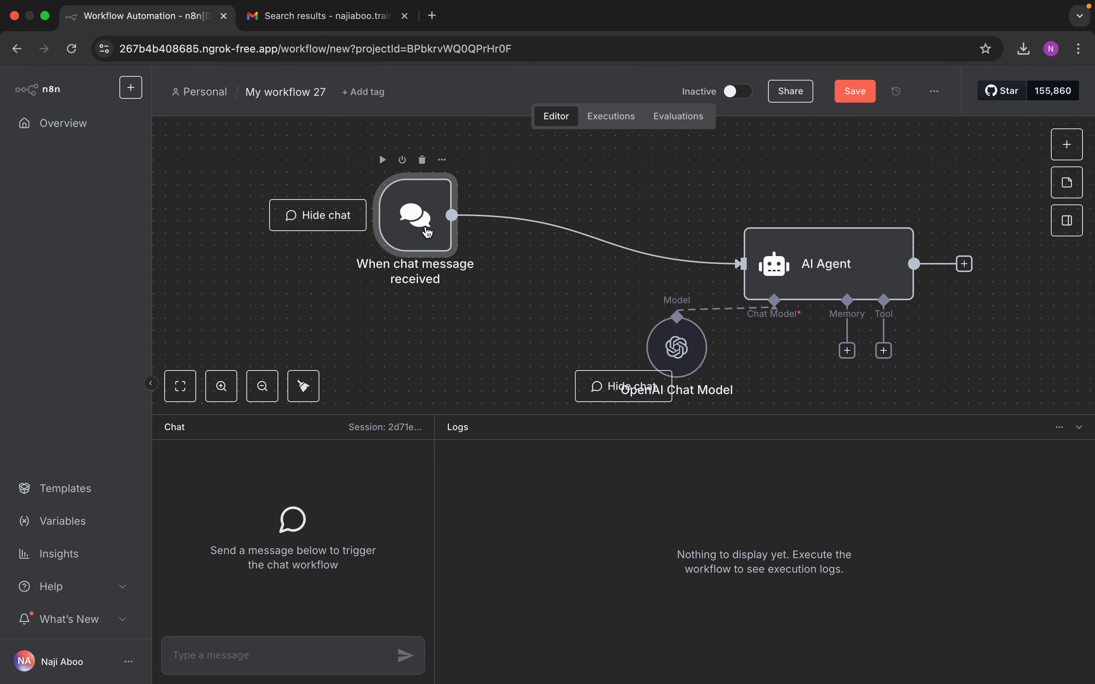
{"action": "left_click_drag", "start_coordinate": [832, 275], "coordinate": [734, 225]}
{"action": "left_click_drag", "start_coordinate": [683, 335], "coordinate": [562, 292]}
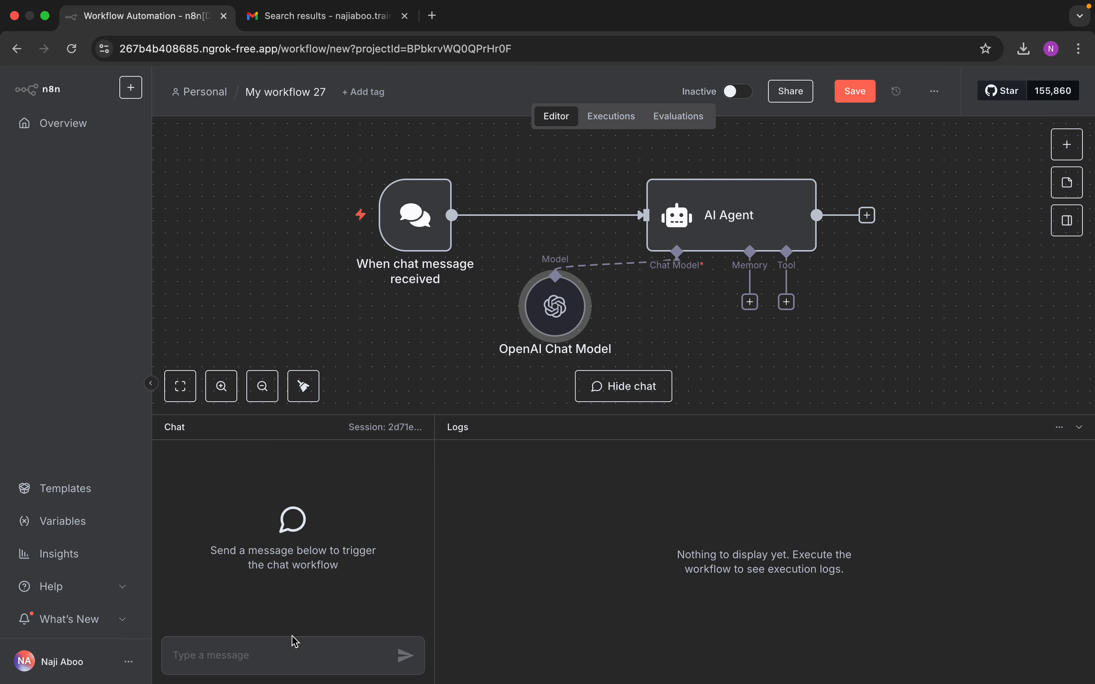
{"action": "left_click", "coordinate": [273, 651]}
{"action": "type", "text": "hi"}
{"action": "key", "text": "Return"}
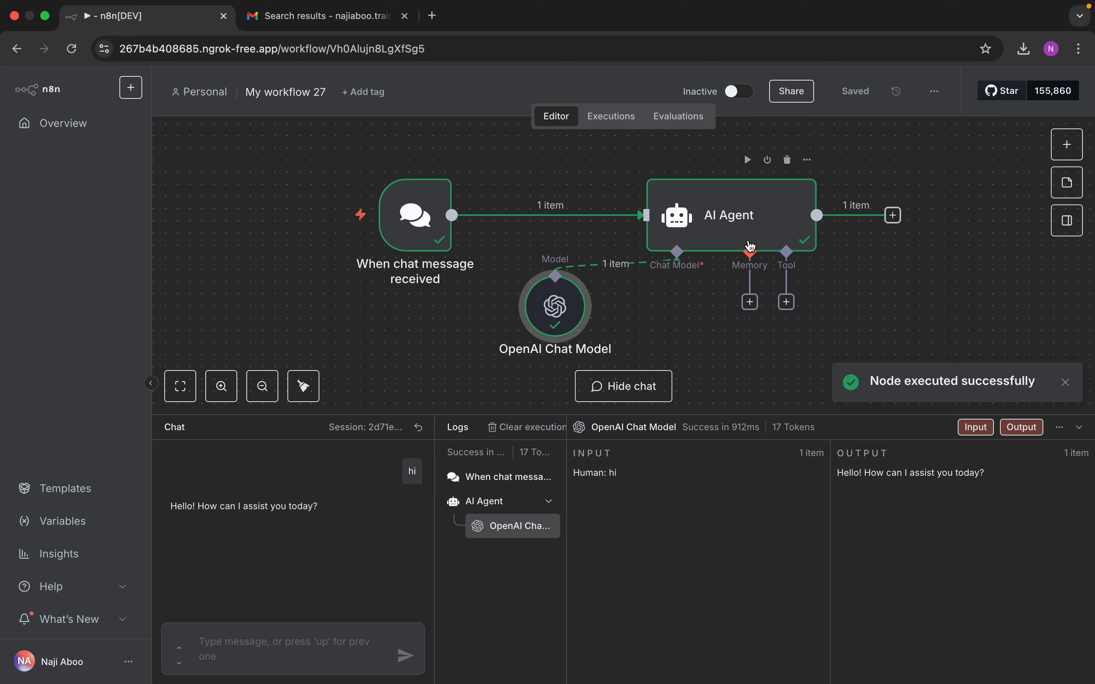
Step: Switch the OpenAI Chat Model to By ID and change the ID to gpt-4.1-minizz
{"action": "left_click_drag", "start_coordinate": [749, 232], "coordinate": [723, 233]}
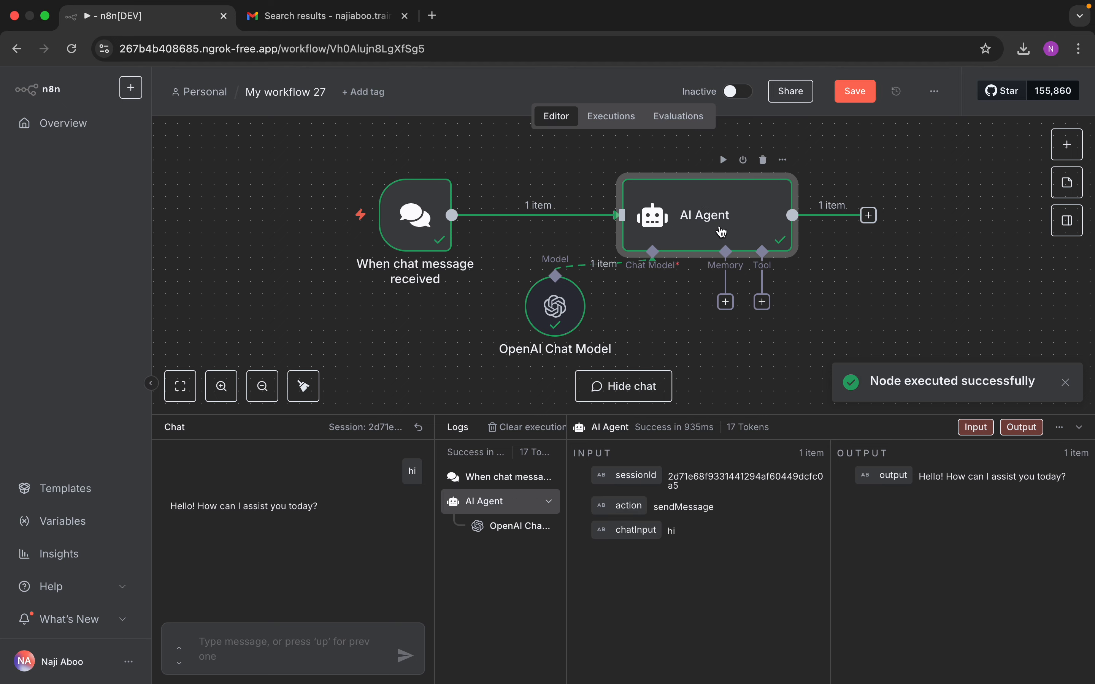
{"action": "double_click", "coordinate": [556, 308]}
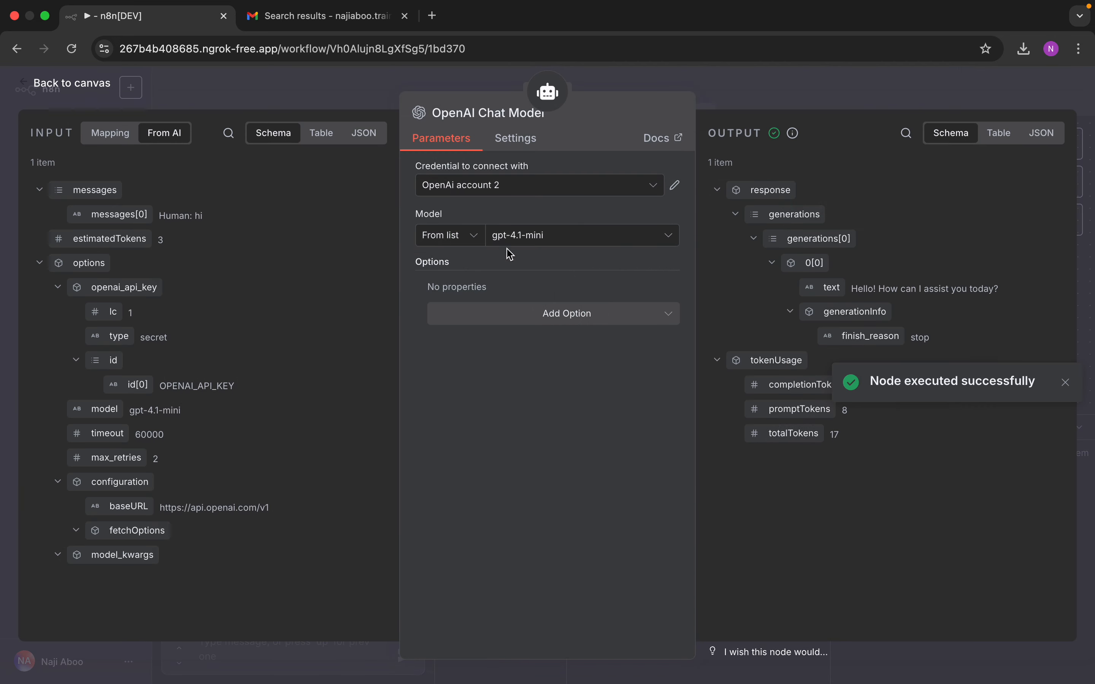
{"action": "left_click", "coordinate": [472, 236]}
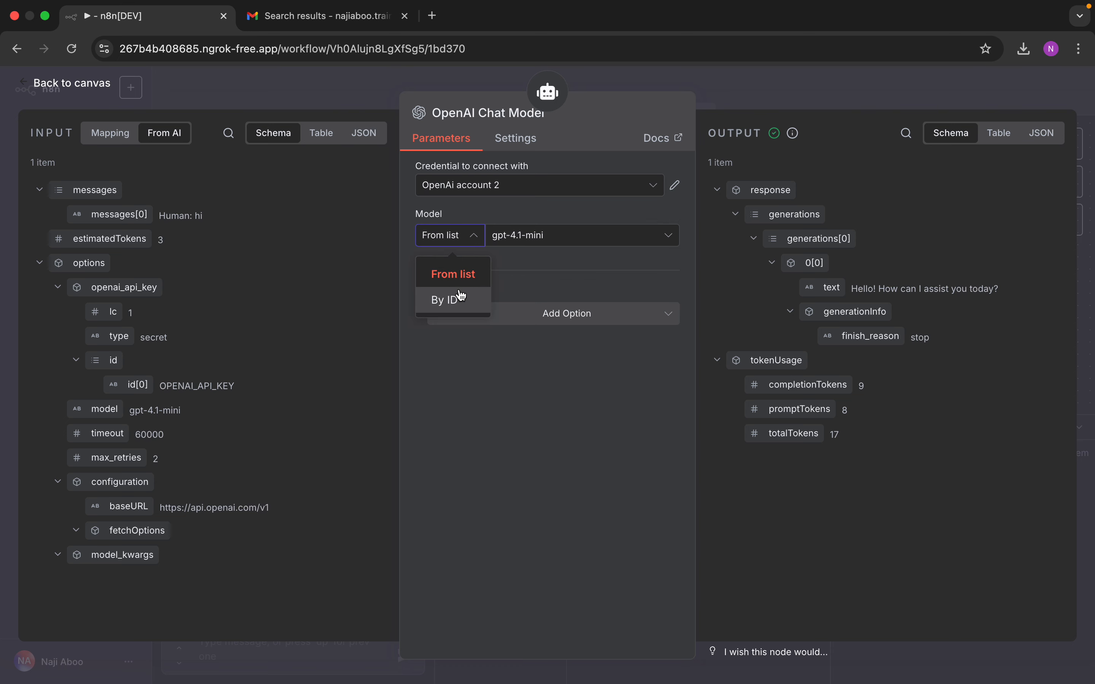
{"action": "left_click", "coordinate": [312, 234]}
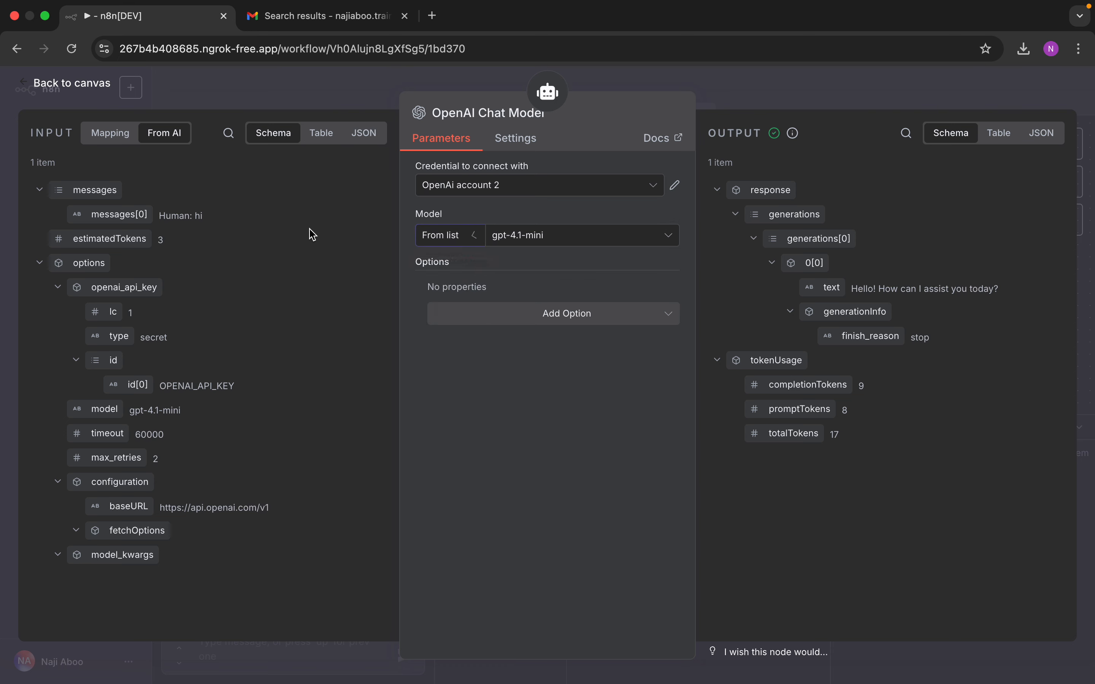
{"action": "left_click", "coordinate": [448, 235]}
{"action": "left_click", "coordinate": [449, 293]}
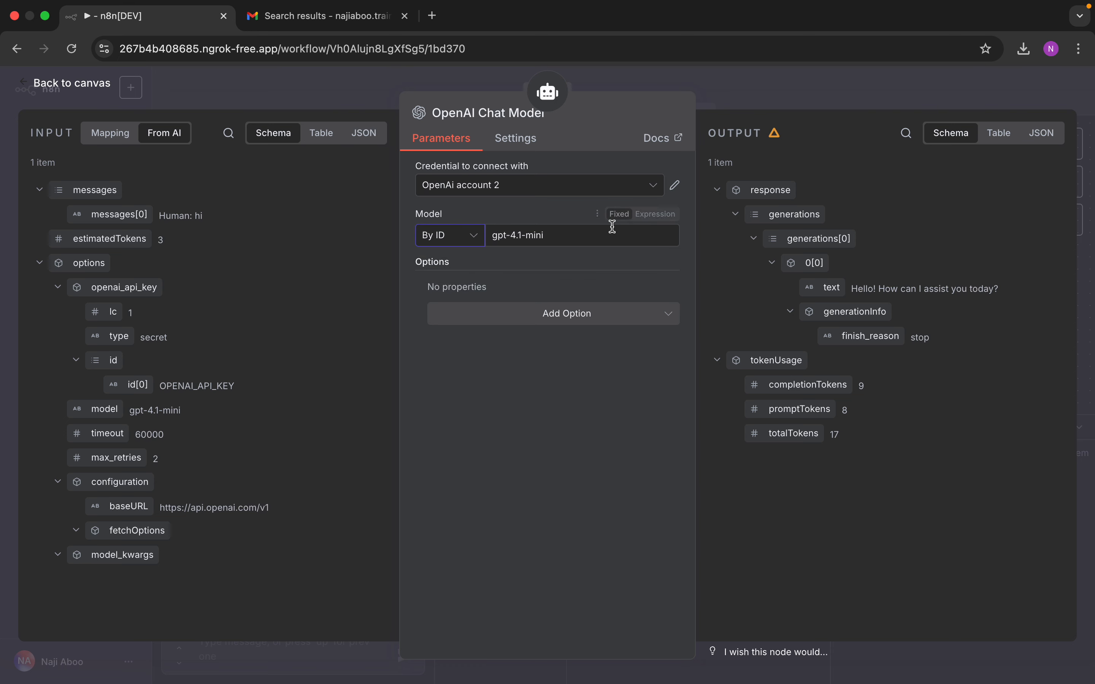
{"action": "left_click", "coordinate": [584, 244]}
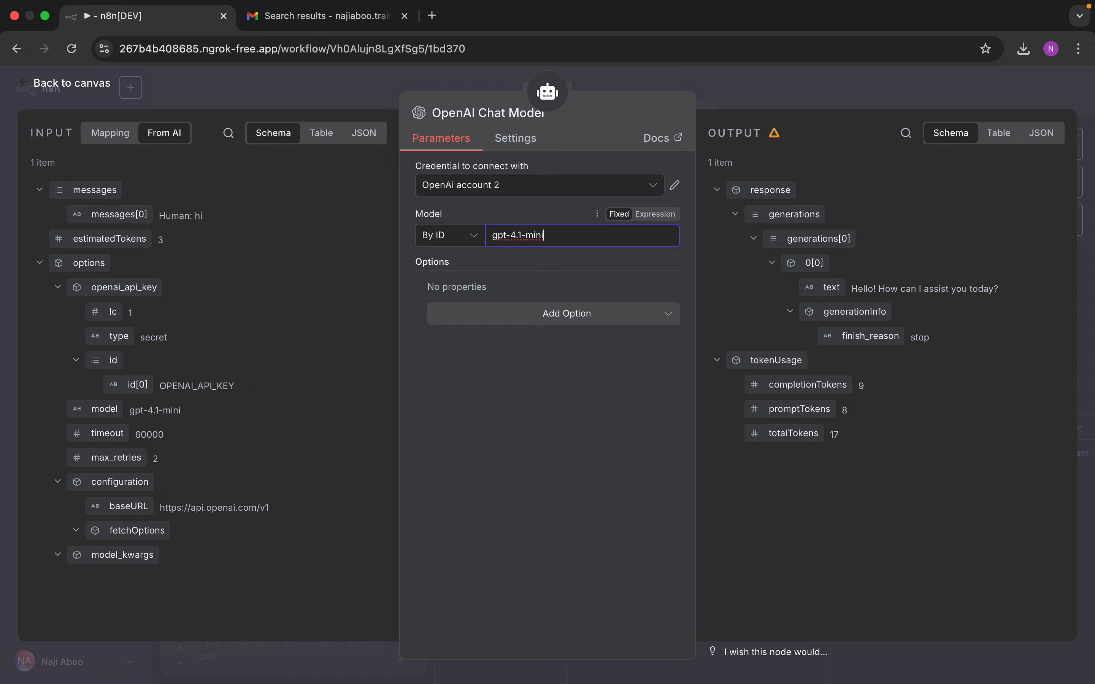
{"action": "left_click", "coordinate": [72, 83]}
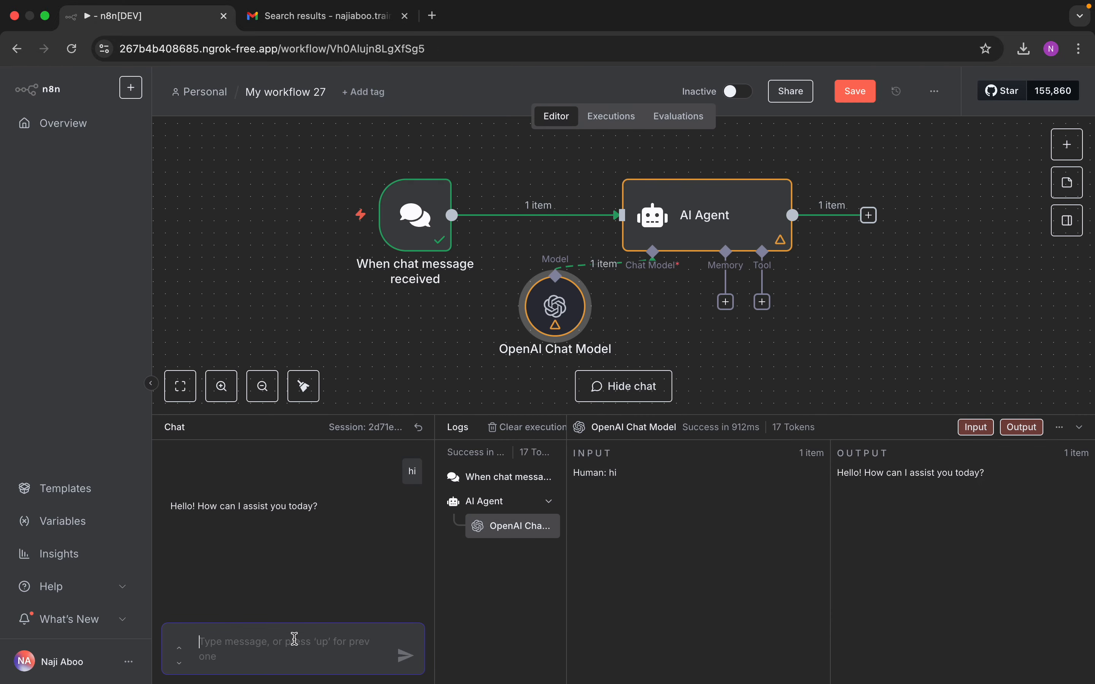
Step: Resend 'hi', then set Error Workflow as the error handler with timezone Asia/Kolkata and save
{"action": "type", "text": "hi"}
{"action": "key", "text": "Return"}
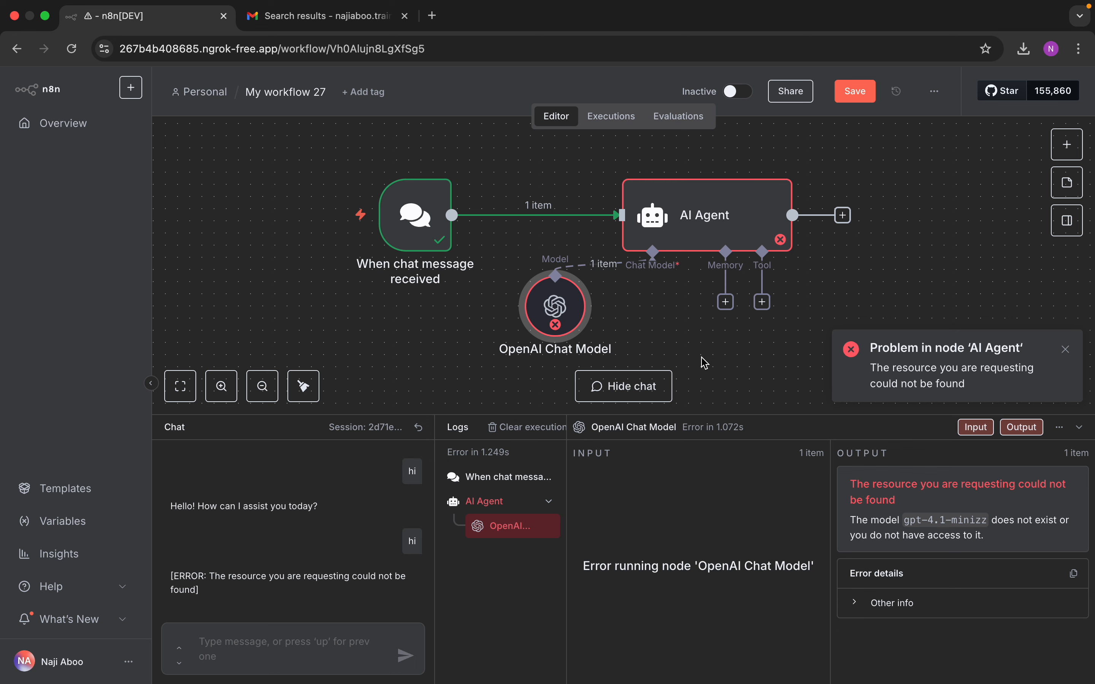
{"action": "left_click", "coordinate": [936, 94]}
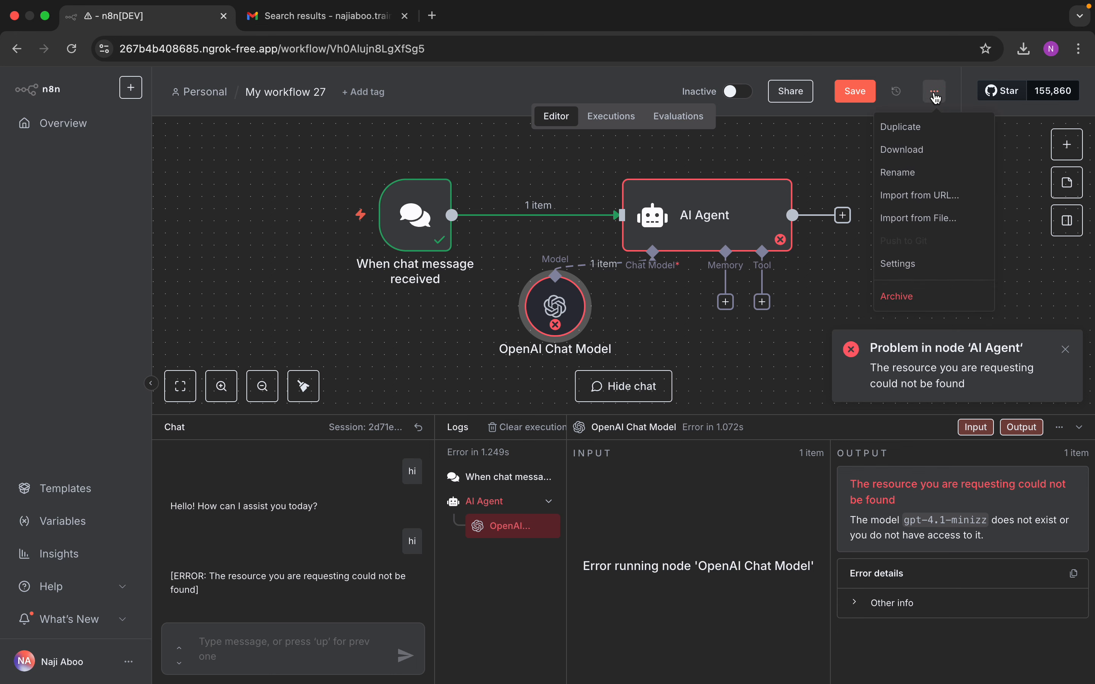
{"action": "left_click", "coordinate": [908, 264]}
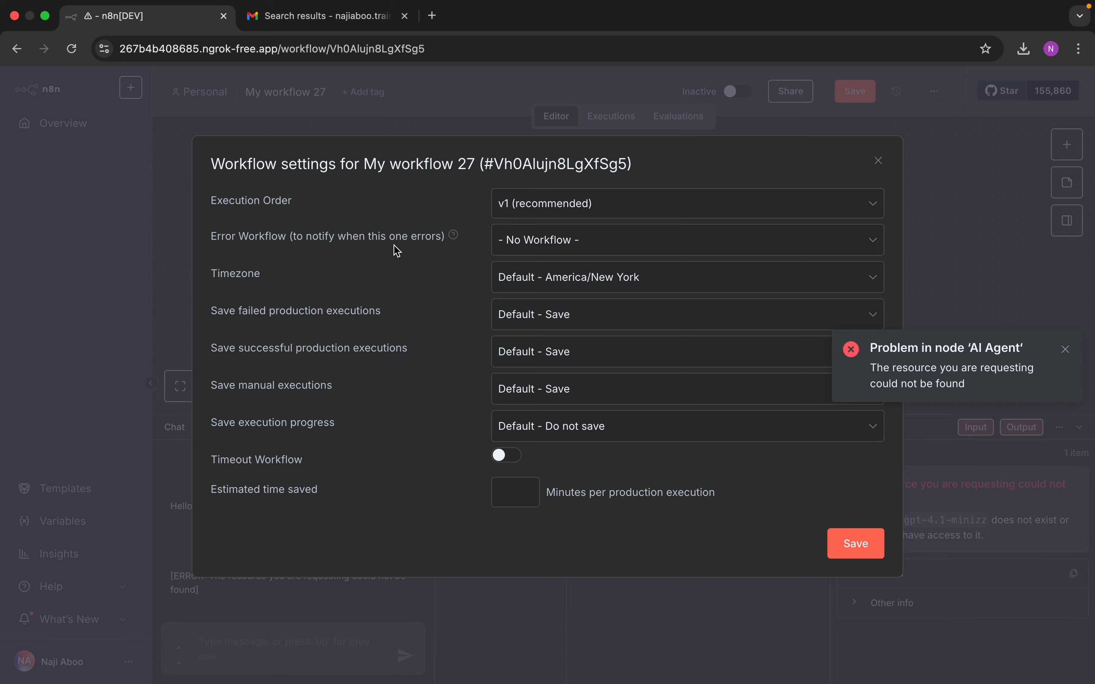
{"action": "left_click", "coordinate": [553, 251]}
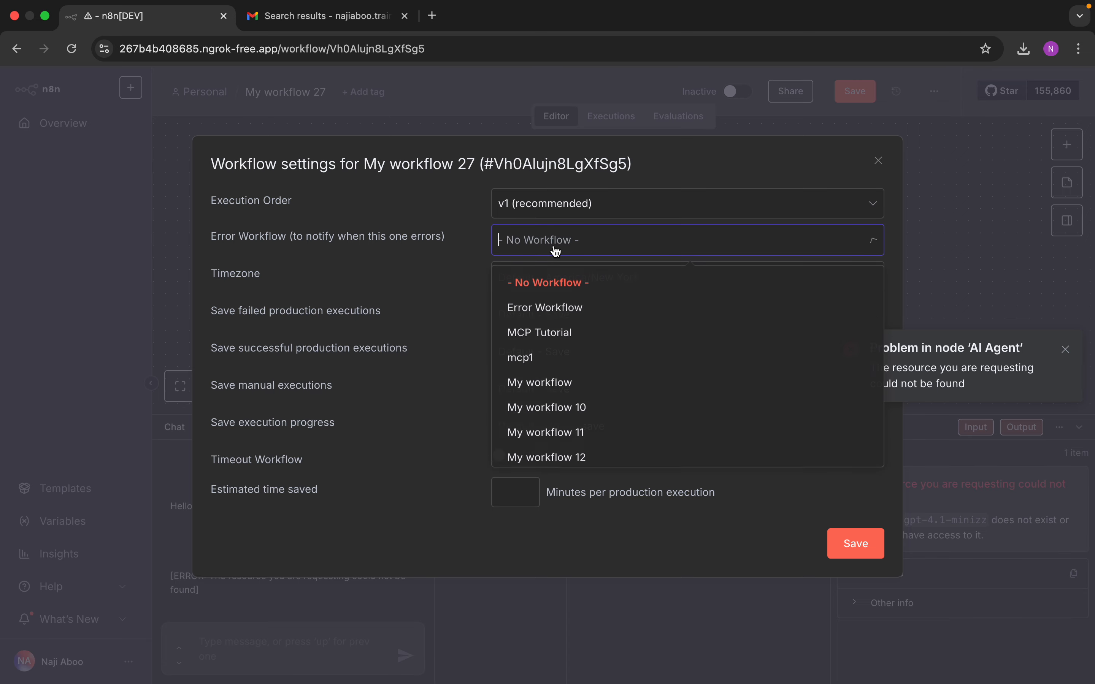
{"action": "left_click", "coordinate": [564, 311]}
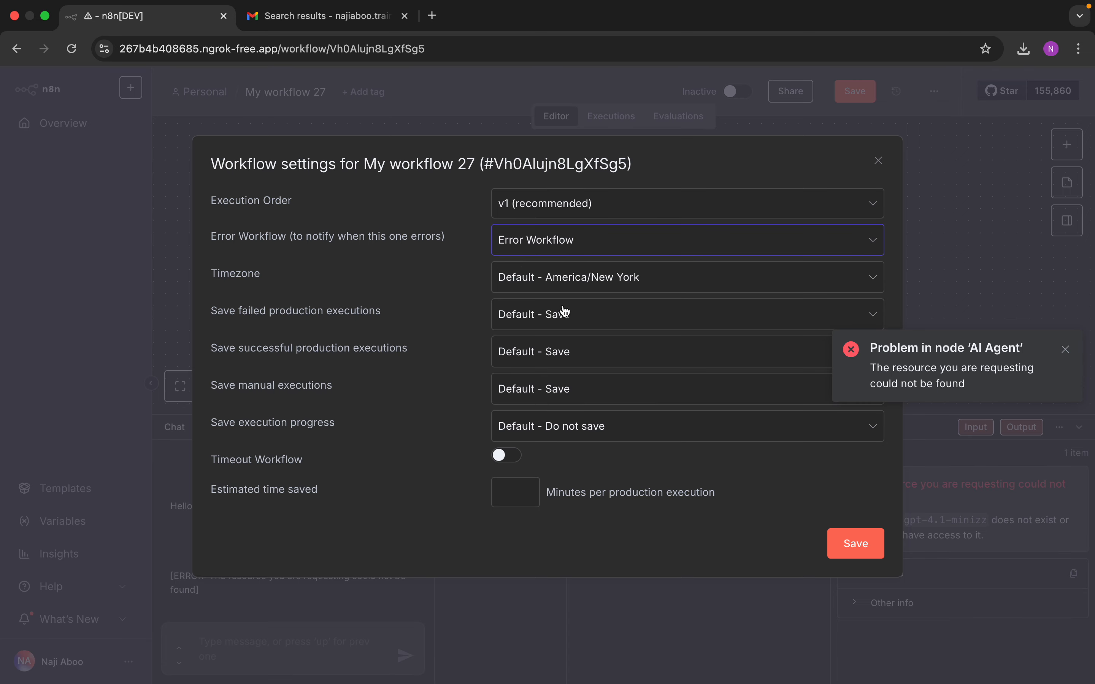
{"action": "left_click", "coordinate": [562, 281]}
{"action": "type", "text": "asia/"}
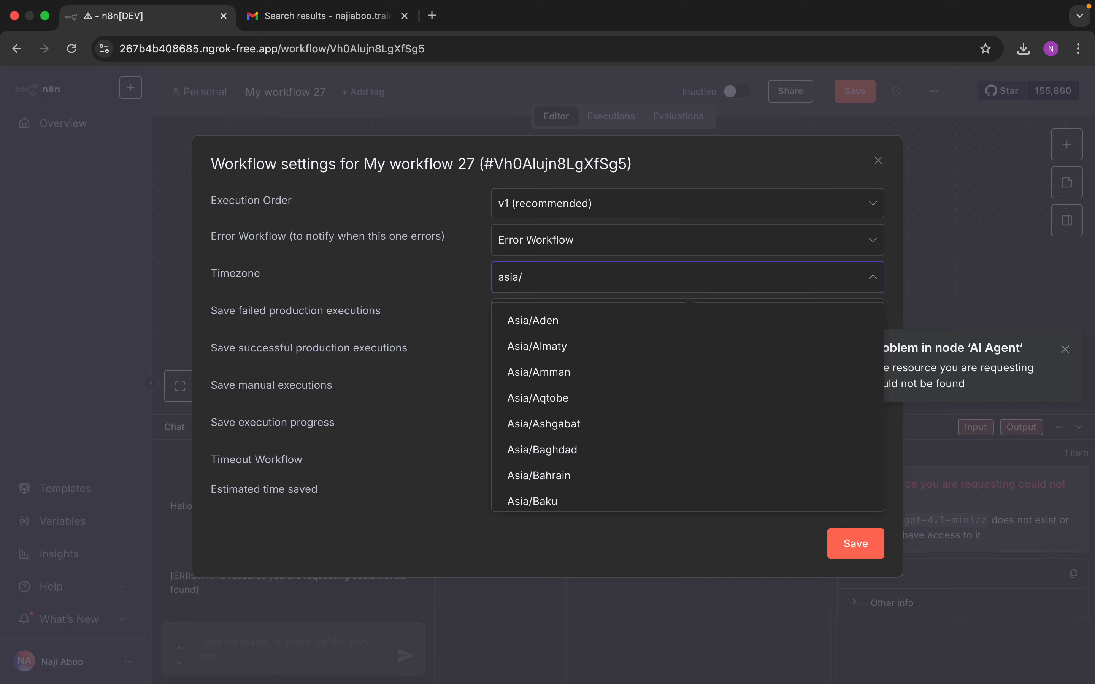
{"action": "type", "text": "kol"}
{"action": "left_click", "coordinate": [575, 320]}
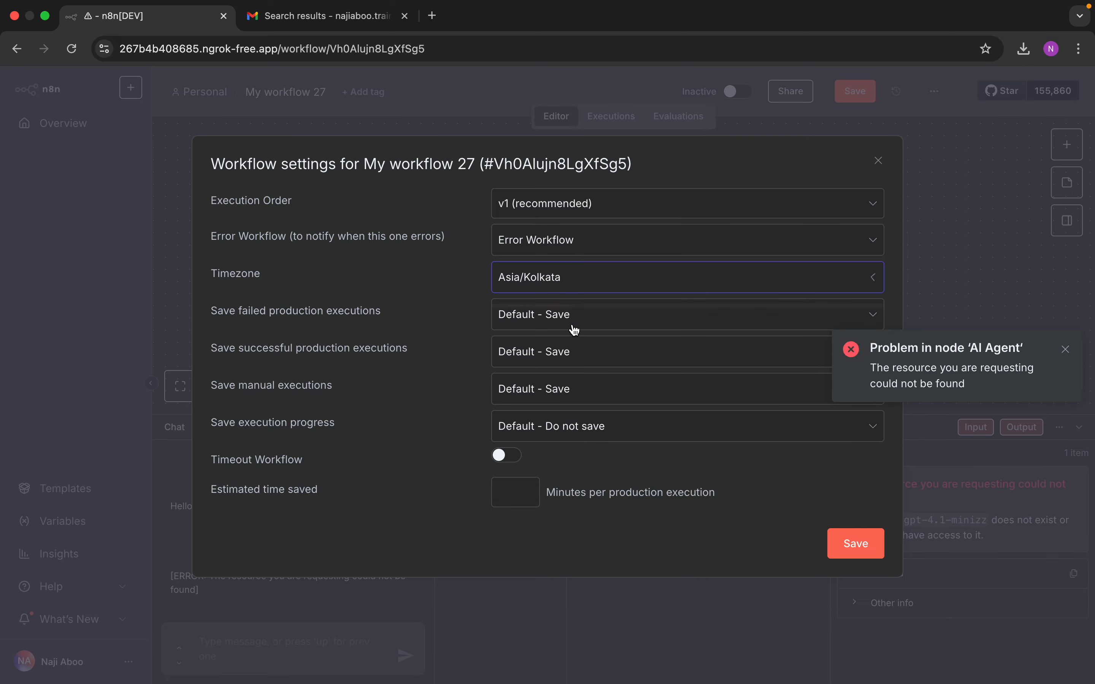
{"action": "left_click", "coordinate": [856, 544]}
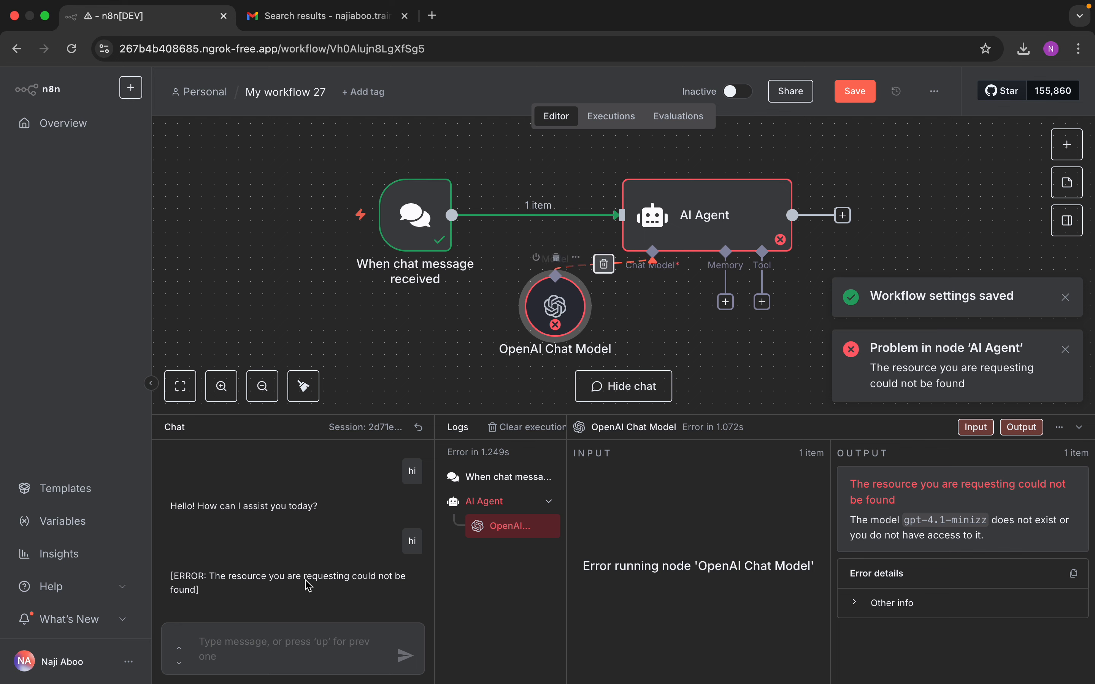
Step: Resend 'hi', which fails with a 503 error, and refresh the Gmail error alert search
{"action": "left_click", "coordinate": [272, 647]}
{"action": "type", "text": "hi"}
{"action": "key", "text": "Return"}
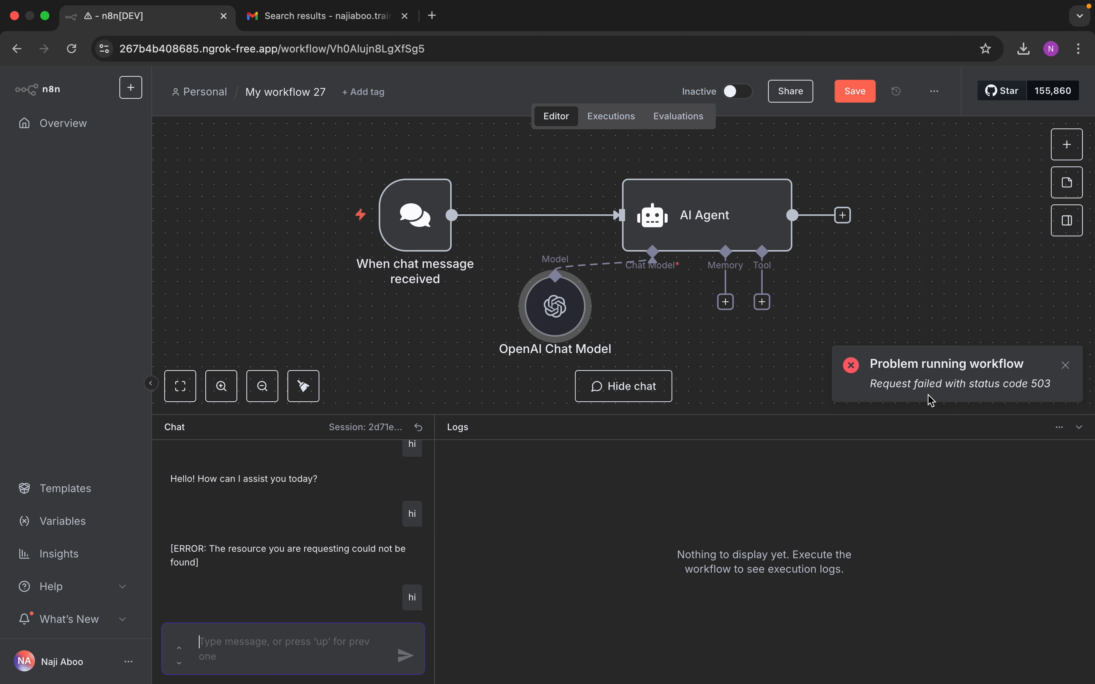
{"action": "left_click", "coordinate": [322, 19]}
{"action": "left_click", "coordinate": [72, 49]}
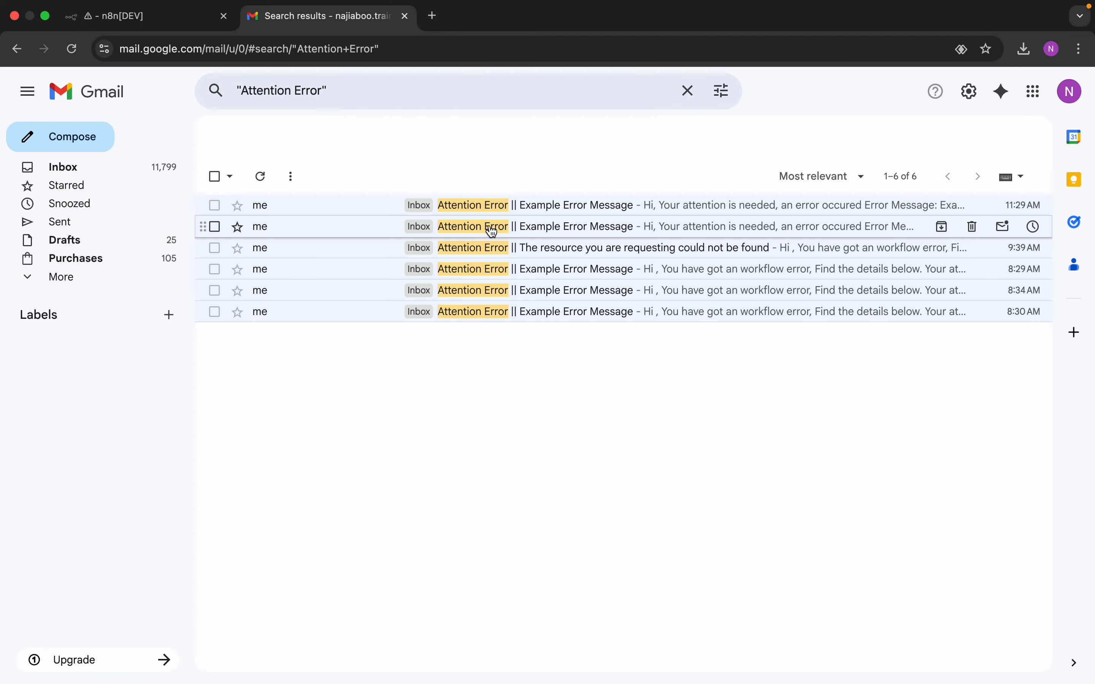
Step: Back in n8n, nudge the AI Agent and OpenAI Chat Model nodes to tidy the layout
{"action": "left_click", "coordinate": [179, 22]}
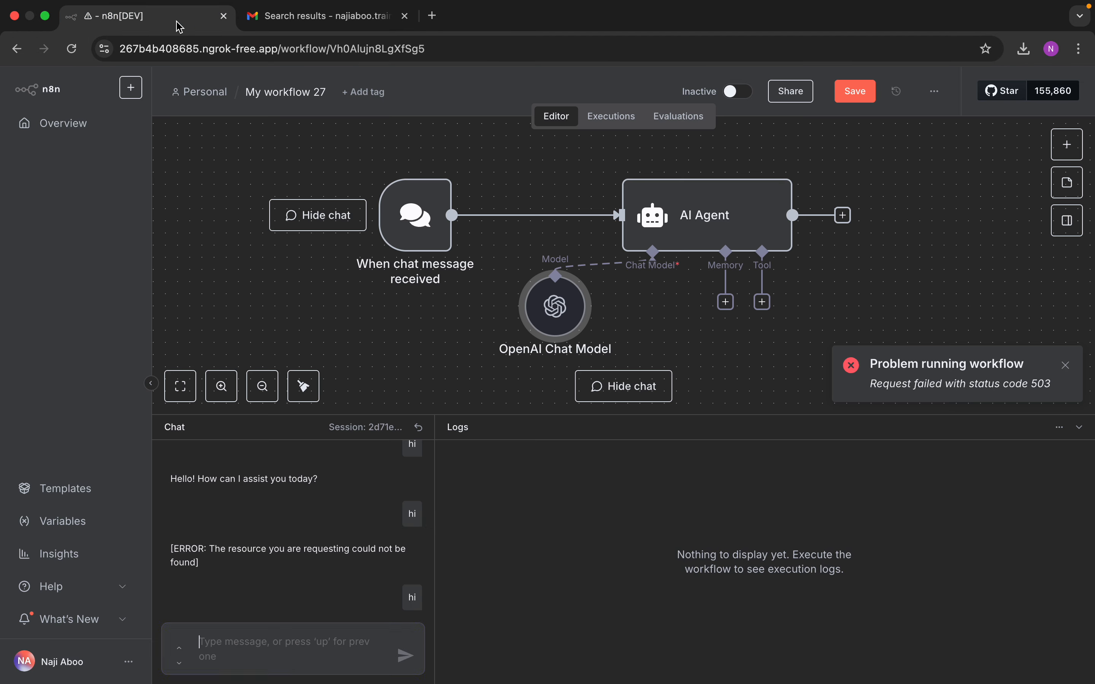
{"action": "left_click_drag", "start_coordinate": [690, 230], "coordinate": [663, 229]}
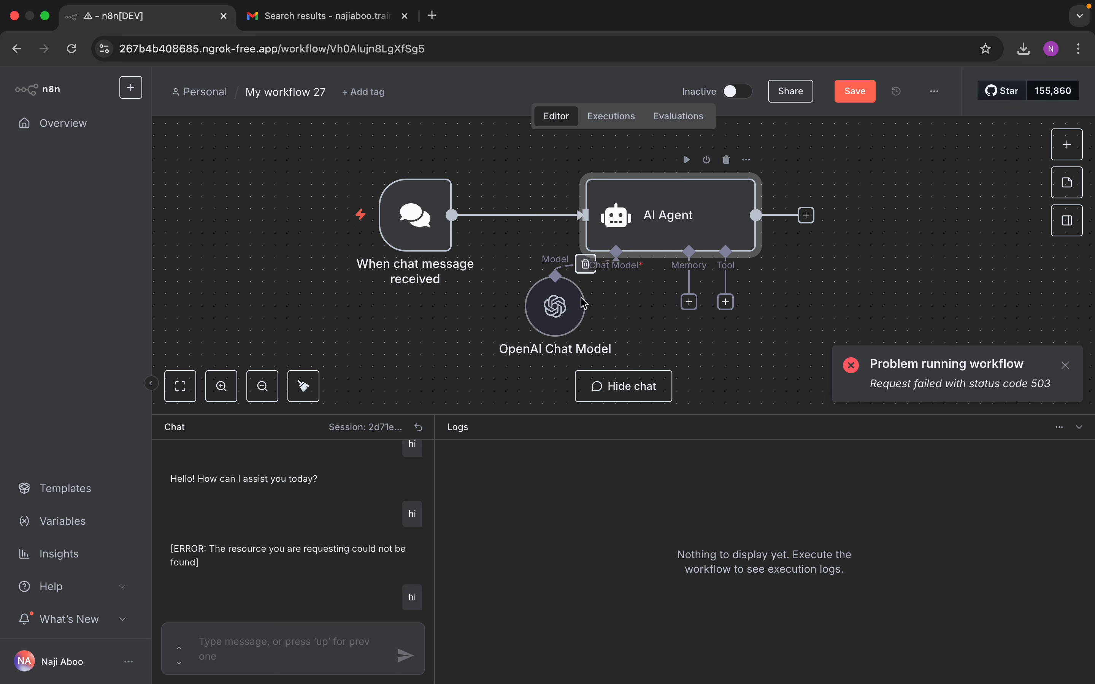
{"action": "left_click_drag", "start_coordinate": [569, 320], "coordinate": [533, 330]}
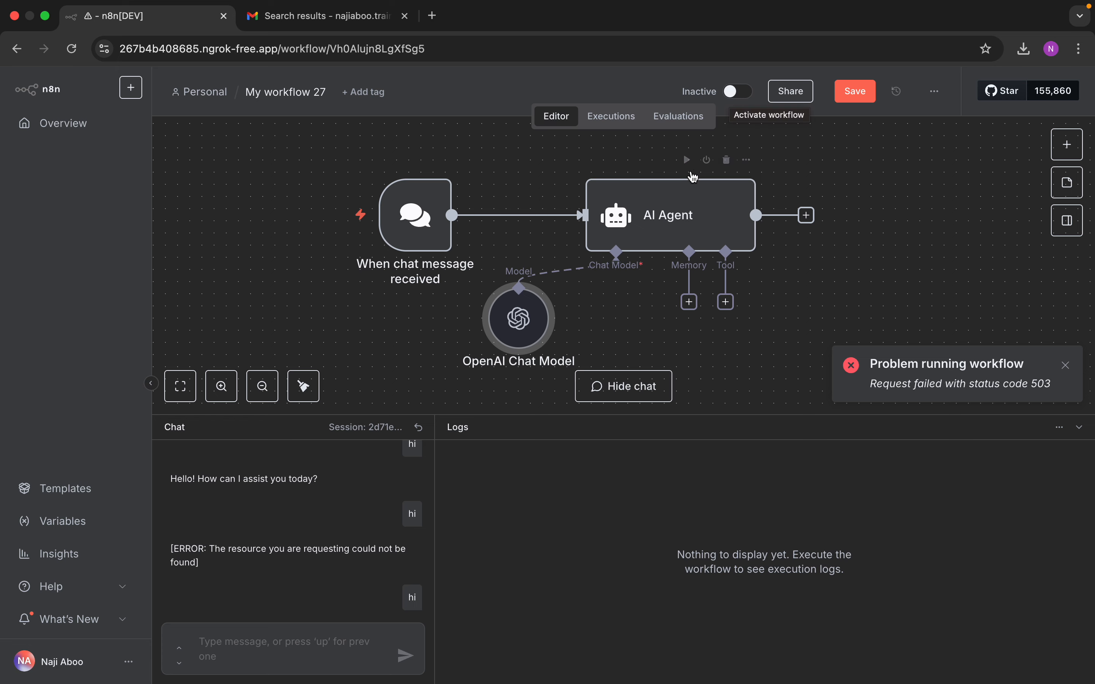
Step: Set the OpenAI Chat Model to gpt-3.5-turbo, chosen from the model list
{"action": "double_click", "coordinate": [530, 319]}
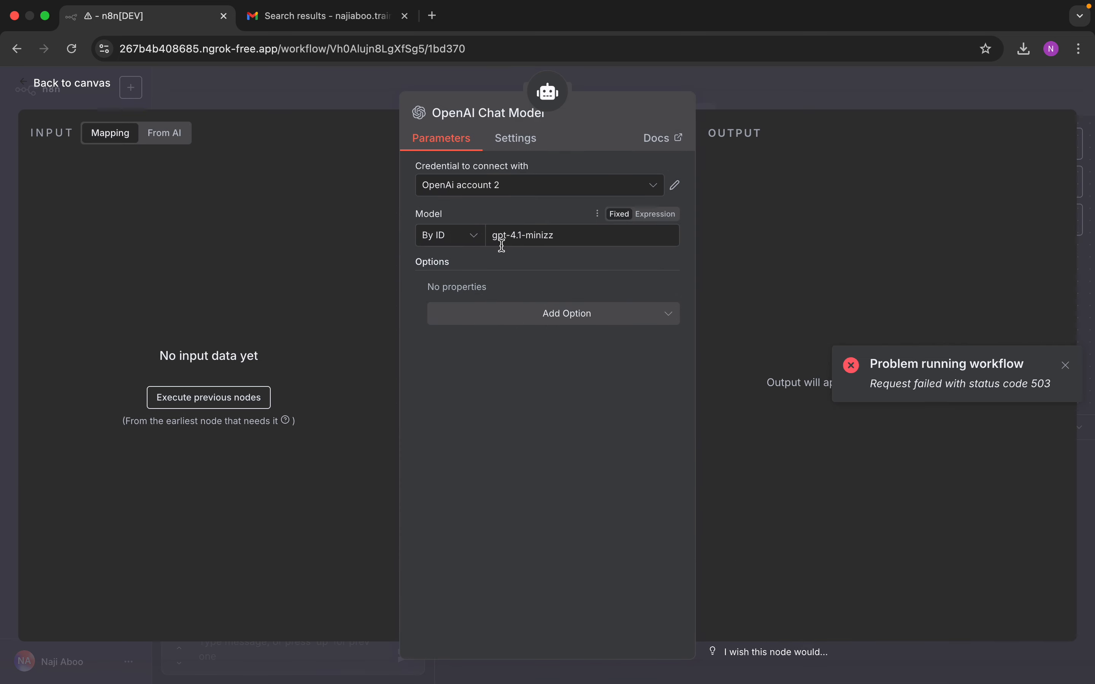
{"action": "left_click", "coordinate": [483, 244]}
{"action": "left_click", "coordinate": [452, 273]}
{"action": "left_click", "coordinate": [521, 235]}
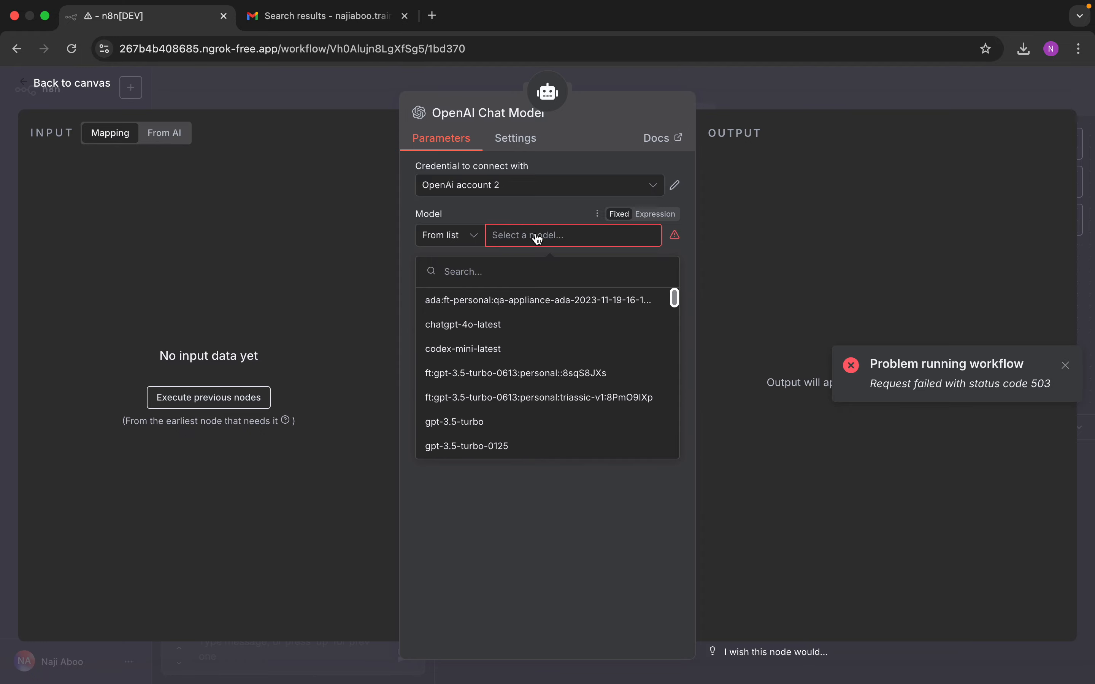
{"action": "left_click", "coordinate": [492, 422]}
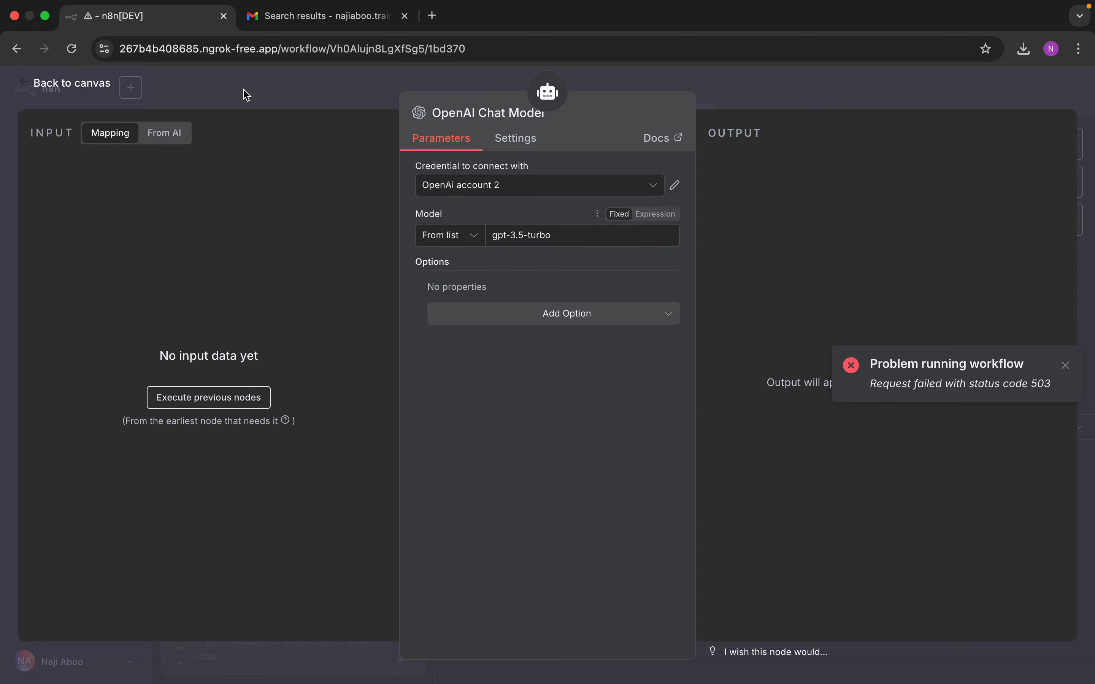
{"action": "left_click", "coordinate": [72, 84]}
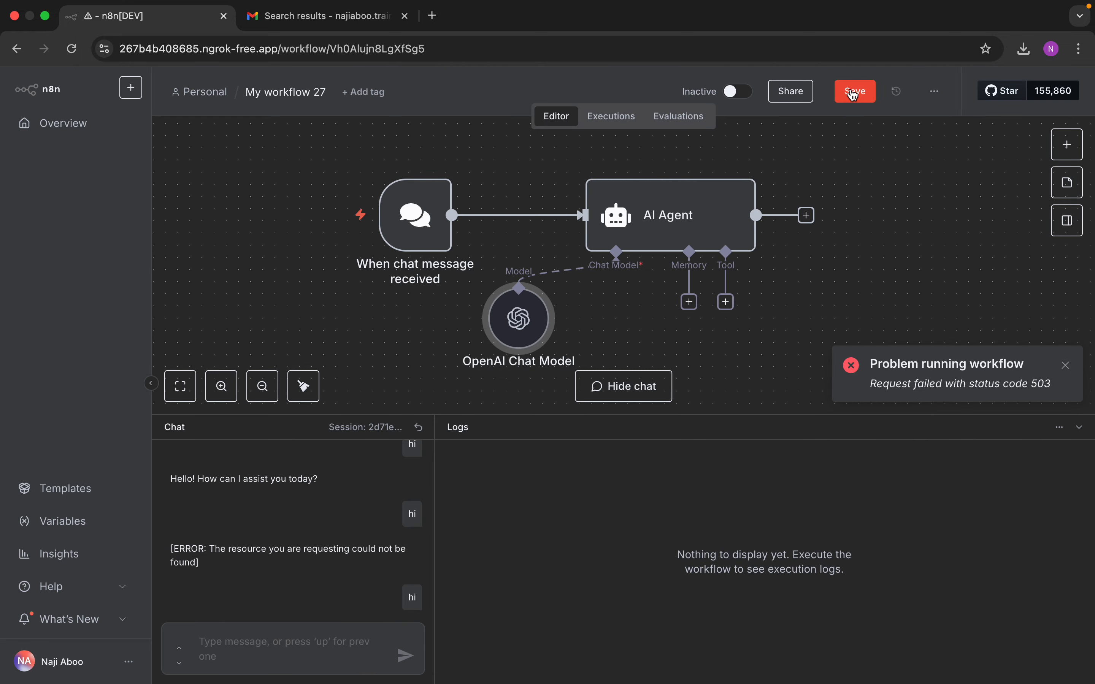
Step: Save the workflow and switch it to Active
{"action": "left_click", "coordinate": [855, 88]}
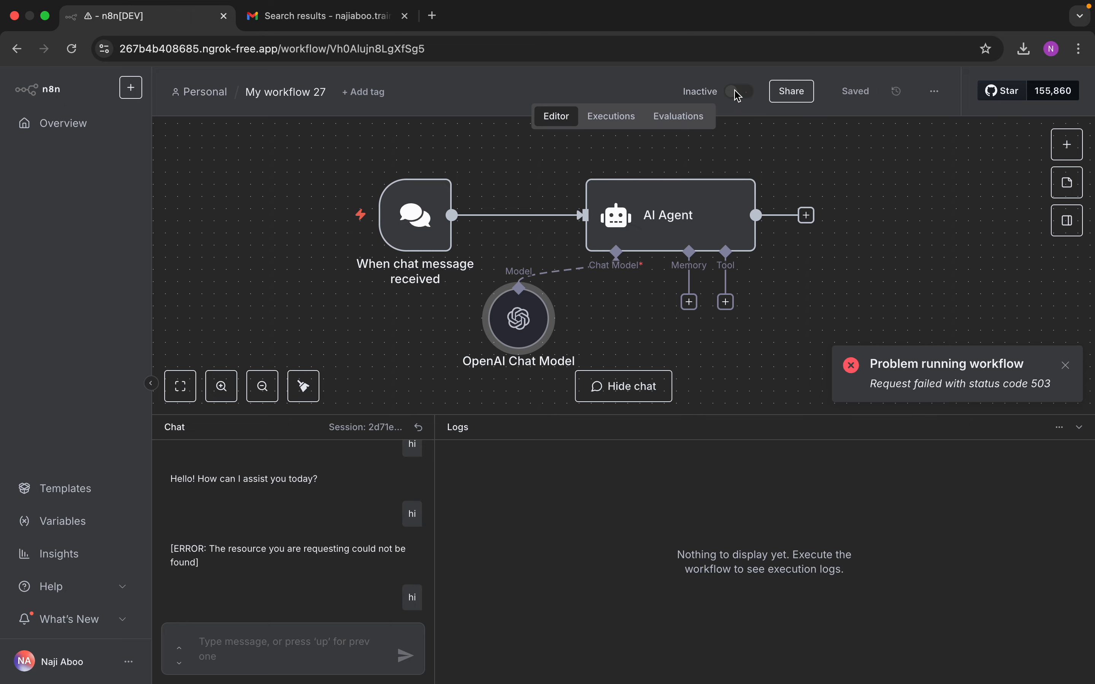
{"action": "left_click", "coordinate": [738, 93]}
{"action": "left_click", "coordinate": [684, 411]}
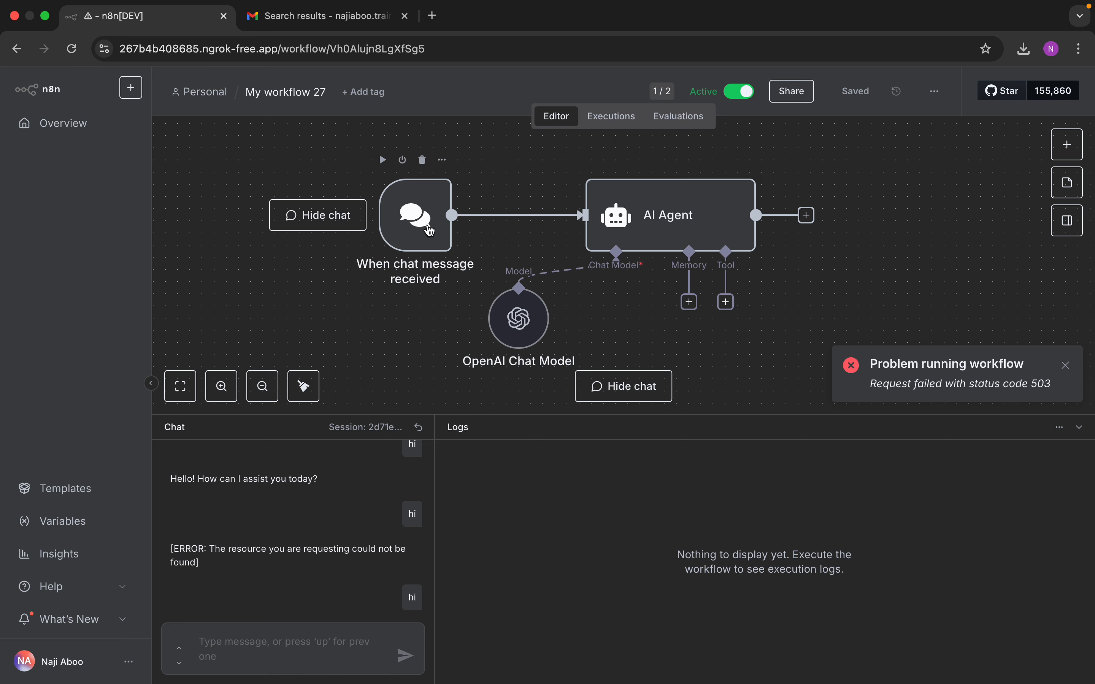
Step: Enable Make Chat Publicly Available on the chat trigger, copy its Chat URL, save, and start a new tab
{"action": "double_click", "coordinate": [430, 230]}
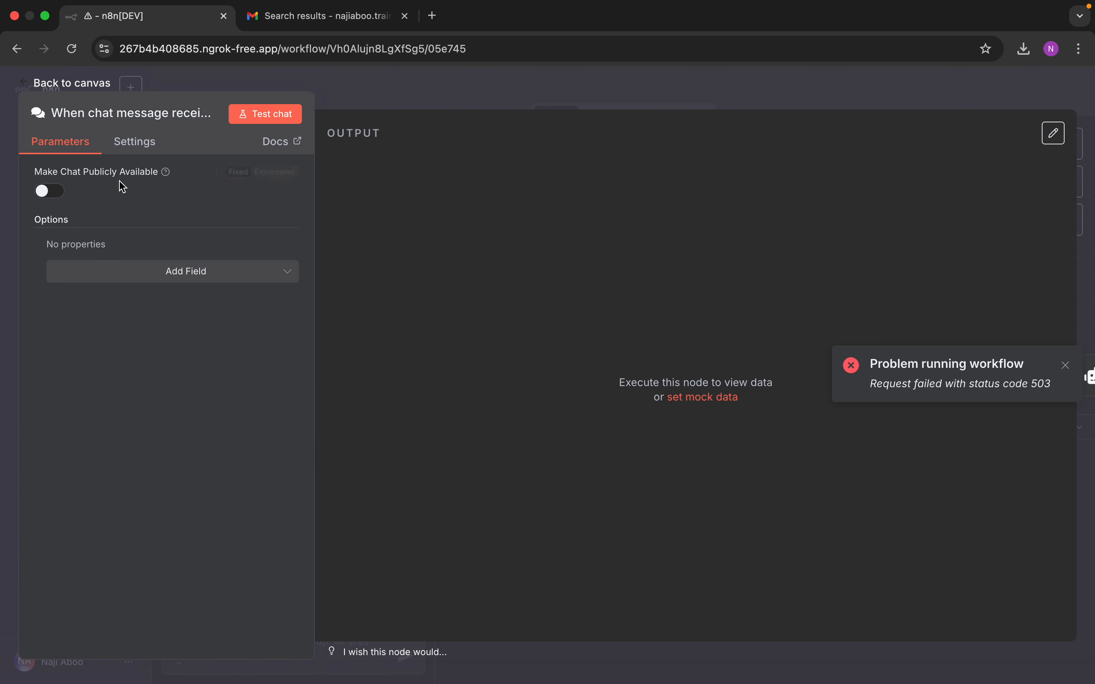
{"action": "left_click", "coordinate": [50, 192]}
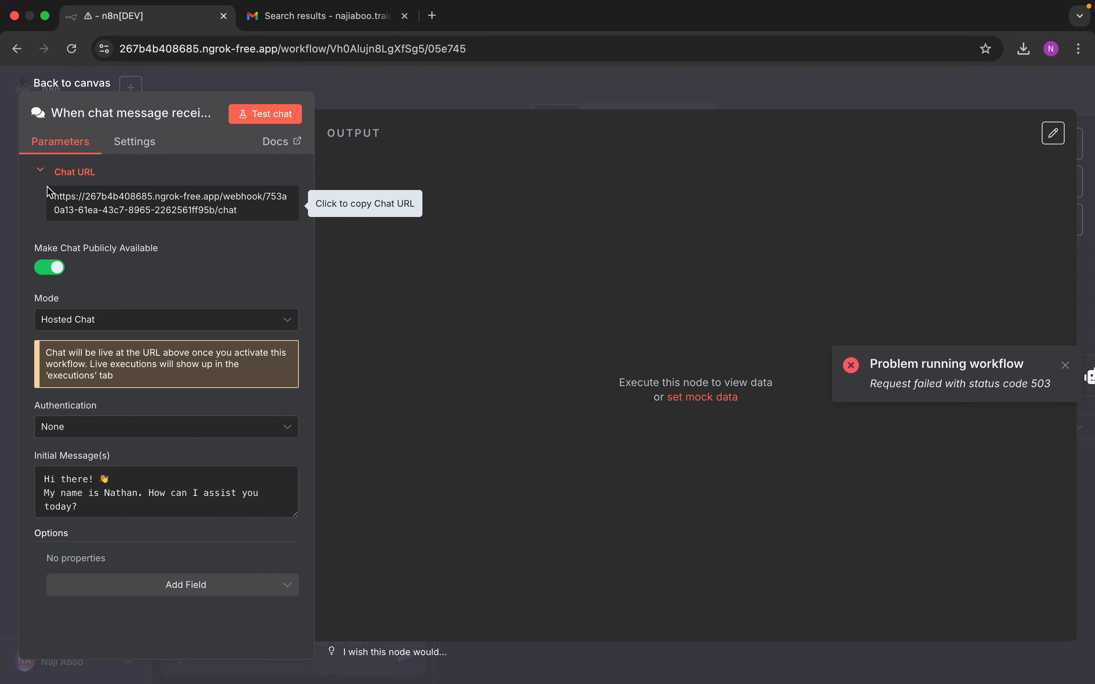
{"action": "double_click", "coordinate": [167, 206]}
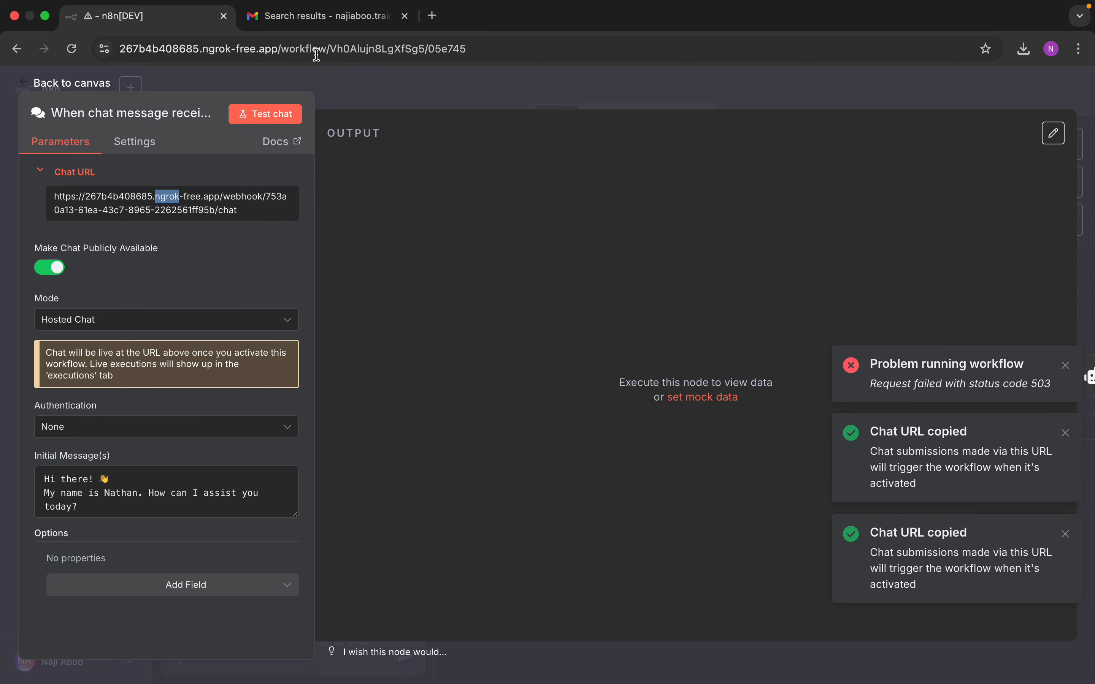
{"action": "left_click", "coordinate": [75, 83]}
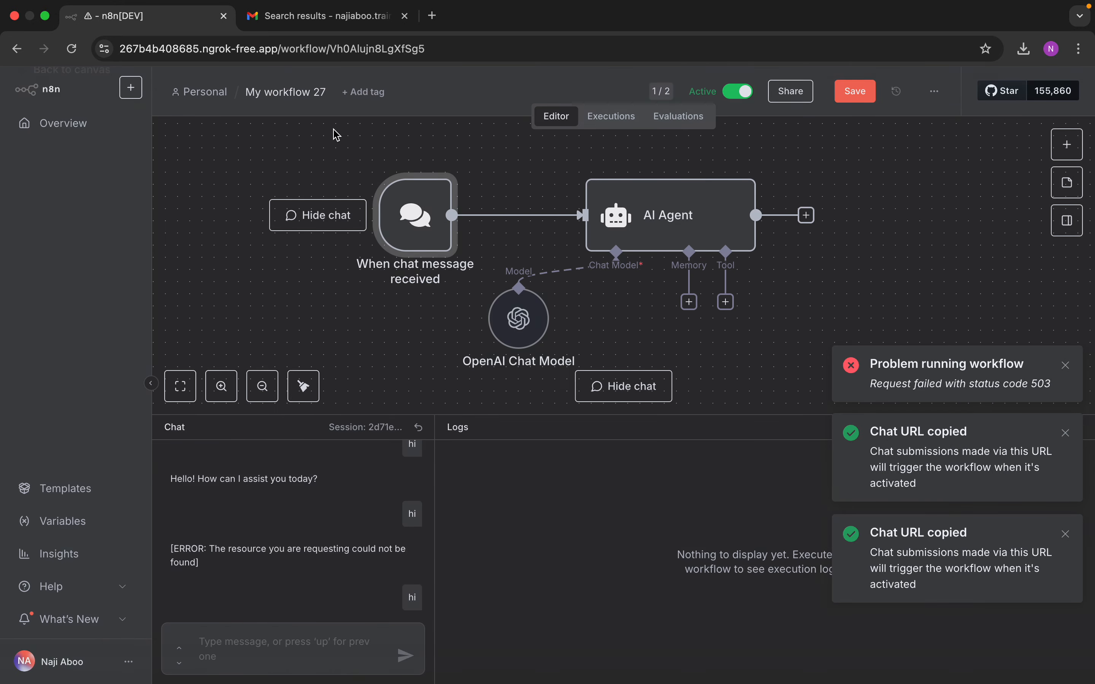
{"action": "left_click", "coordinate": [855, 91]}
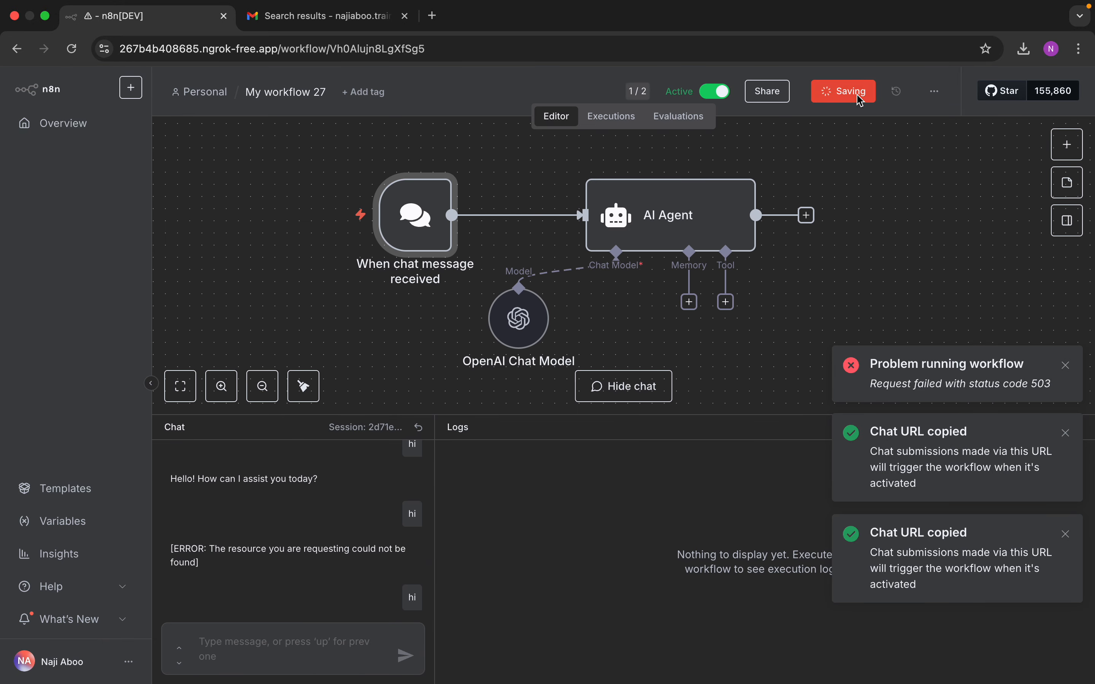
{"action": "left_click", "coordinate": [432, 16]}
{"action": "right_click", "coordinate": [408, 53]}
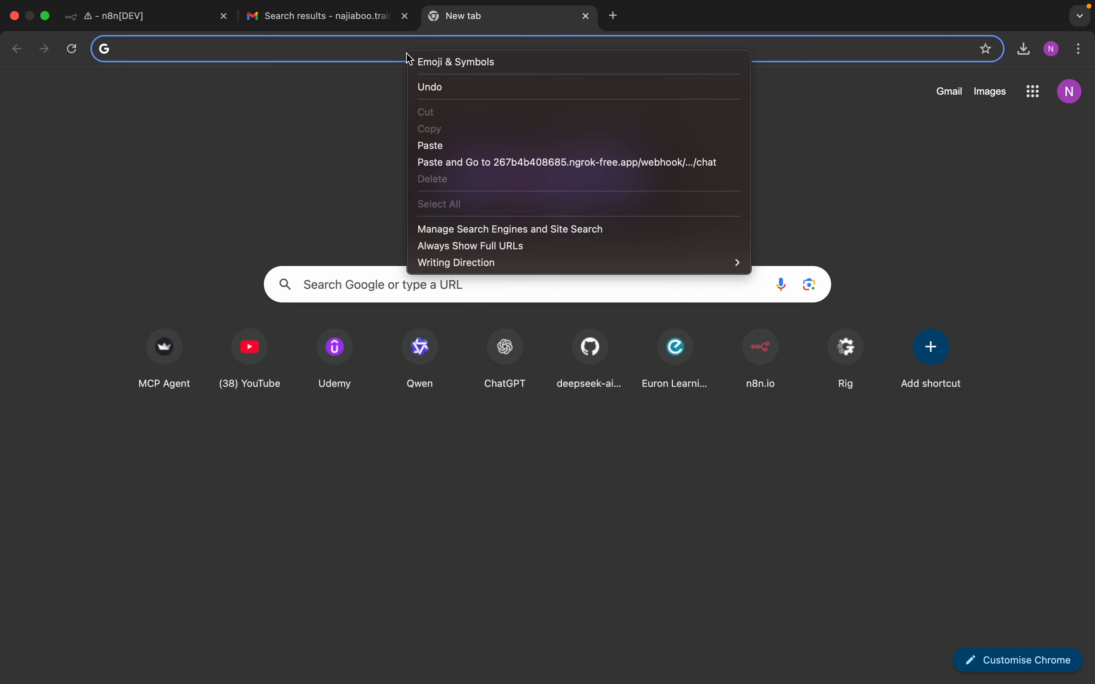
Step: Load the copied hosted chat URL, get a greeting reply to 'hi', then go back to the n8n editor
{"action": "left_click", "coordinate": [448, 145]}
{"action": "key", "text": "Return"}
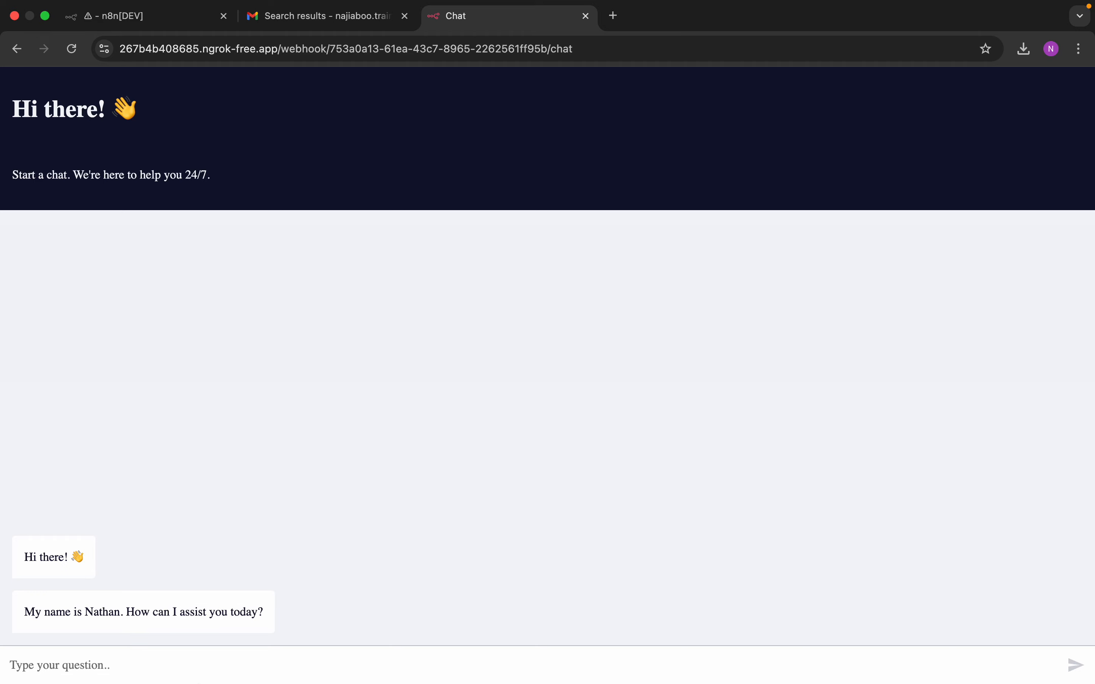
{"action": "mouse_move", "coordinate": [189, 666]}
{"action": "left_click", "coordinate": [271, 663]}
{"action": "type", "text": "hi"}
{"action": "key", "text": "Return"}
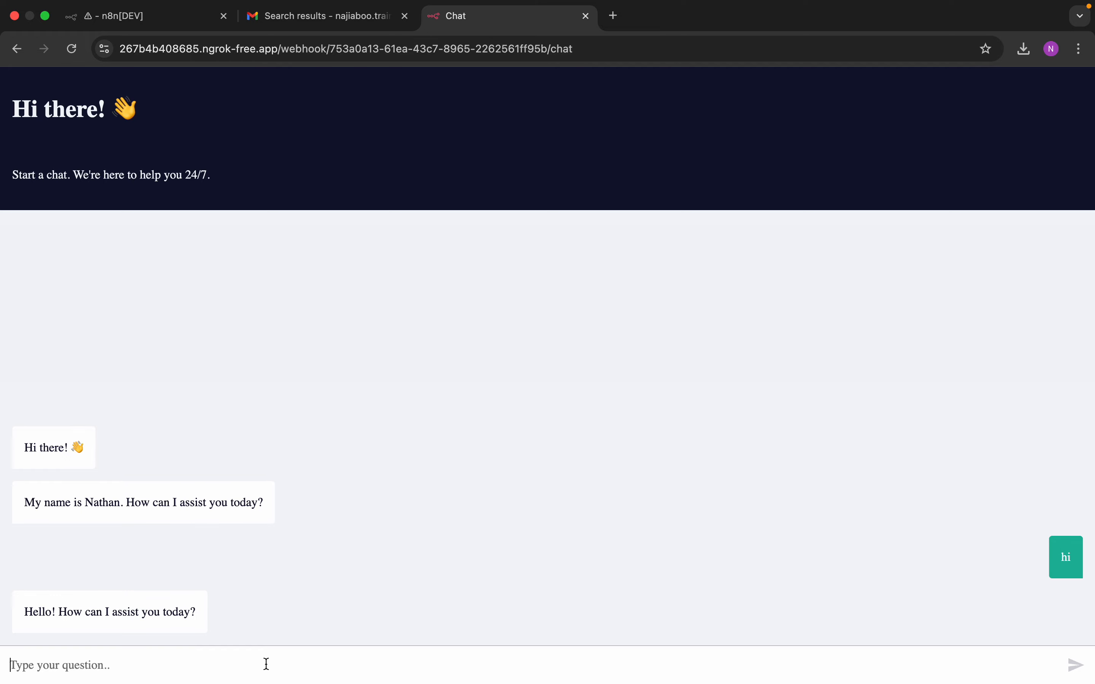
{"action": "left_click", "coordinate": [183, 23]}
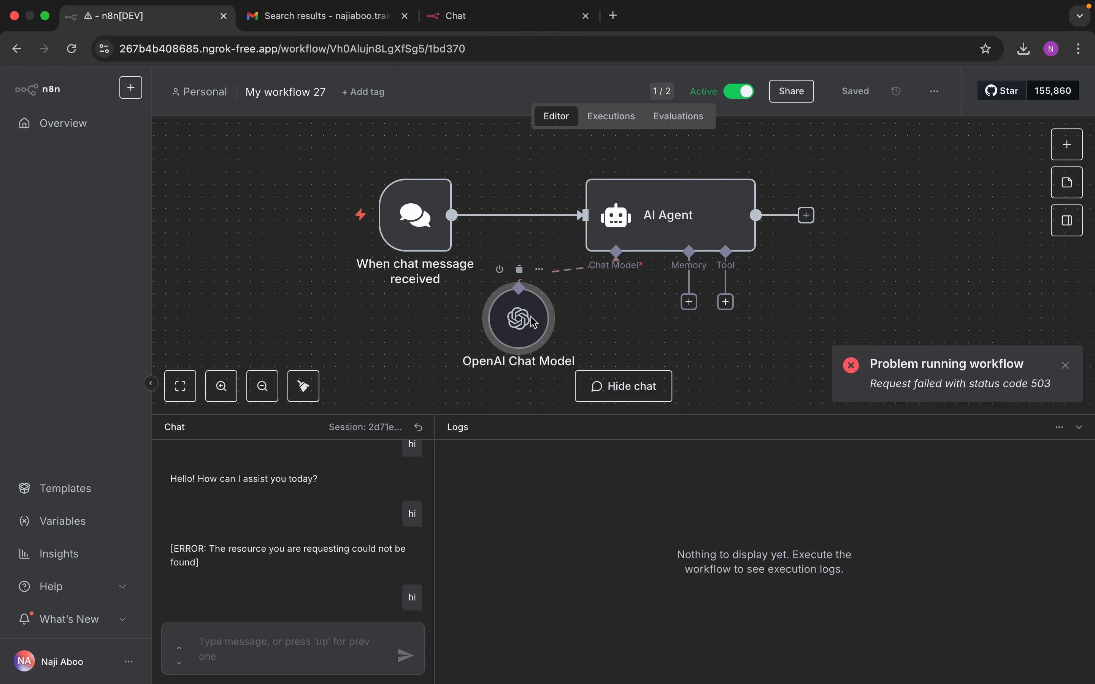
Step: Set the OpenAI Chat Model to By ID gpt-3.5-turbozzz, save, and go back to the hosted chat
{"action": "double_click", "coordinate": [534, 323]}
{"action": "left_click", "coordinate": [478, 244]}
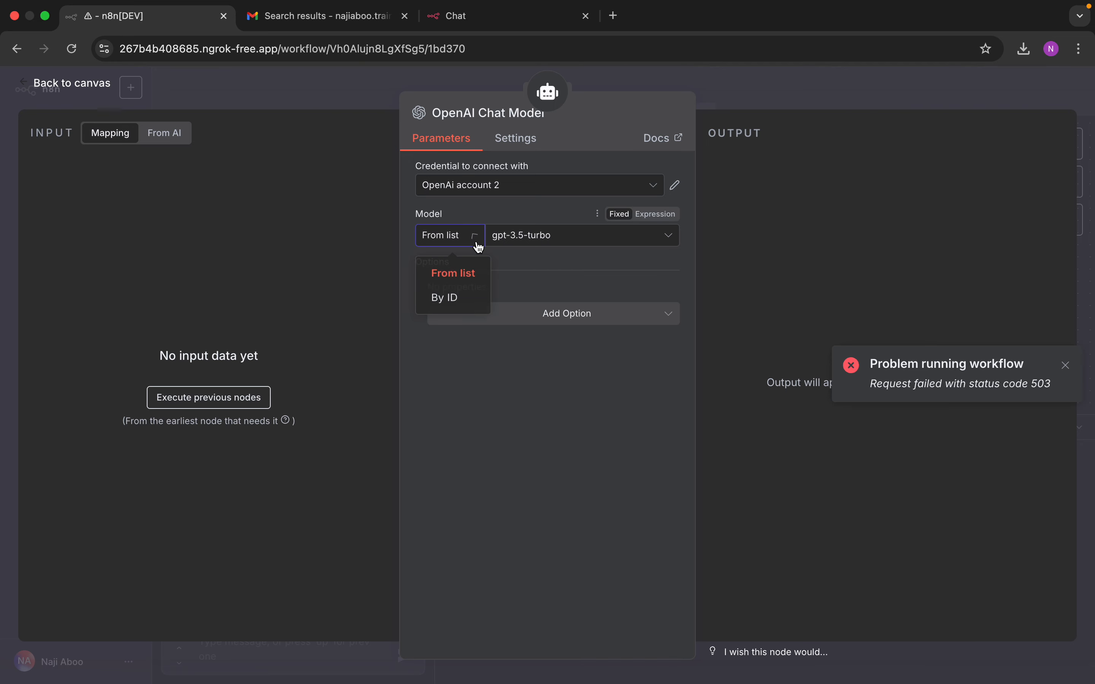
{"action": "left_click", "coordinate": [445, 298]}
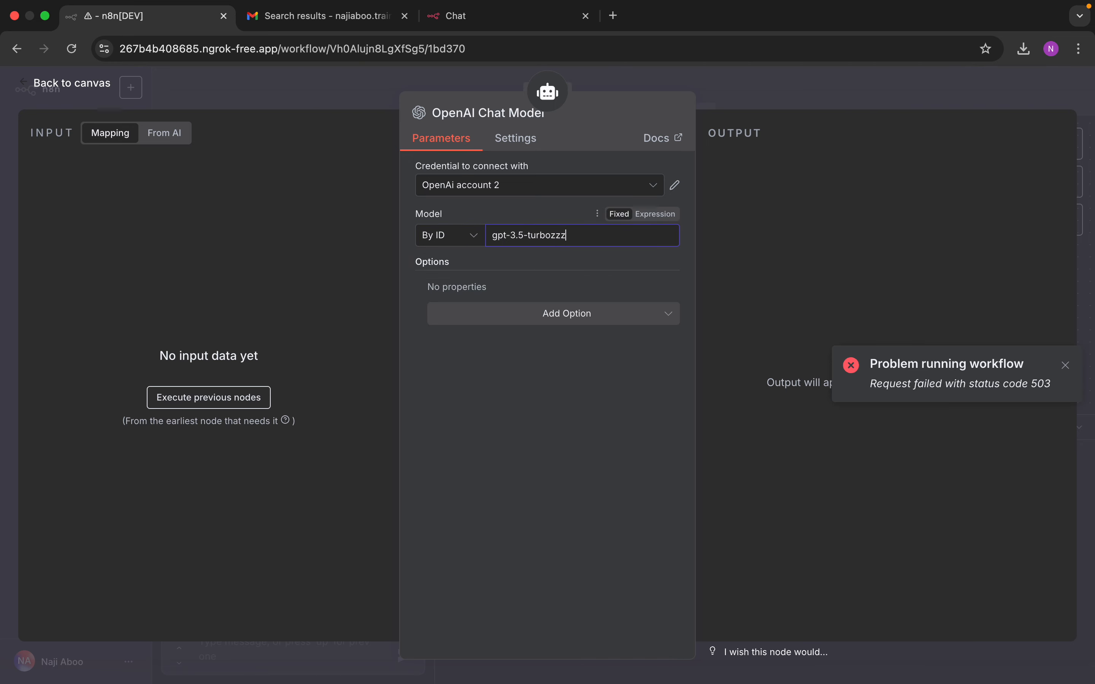
{"action": "left_click", "coordinate": [98, 86]}
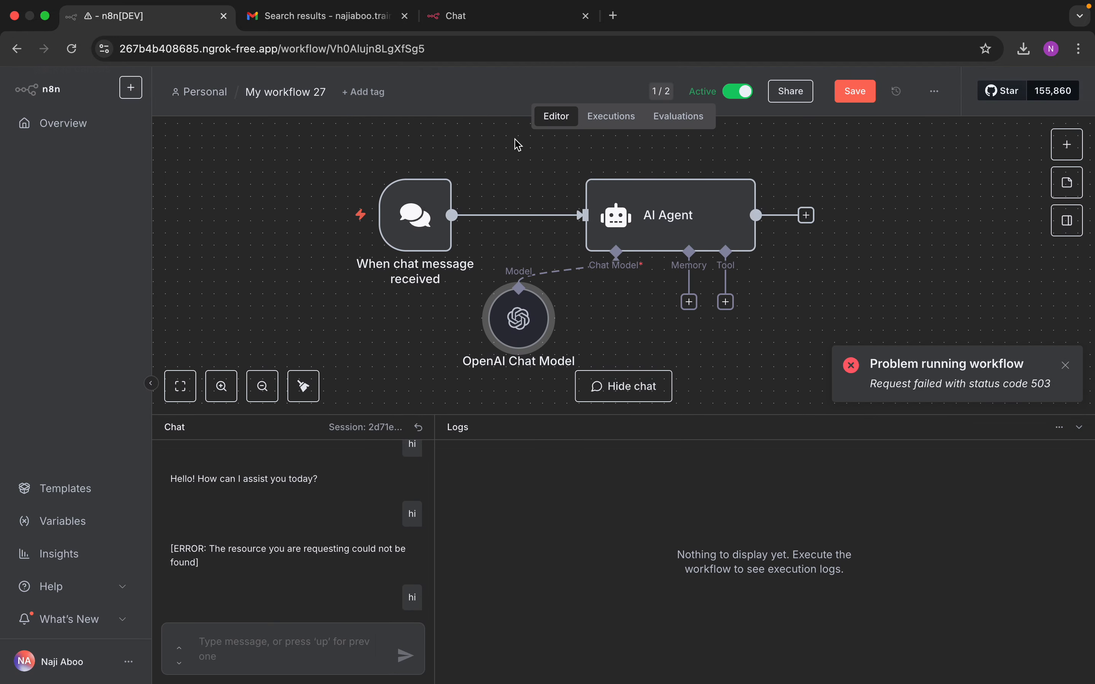
{"action": "left_click", "coordinate": [856, 92]}
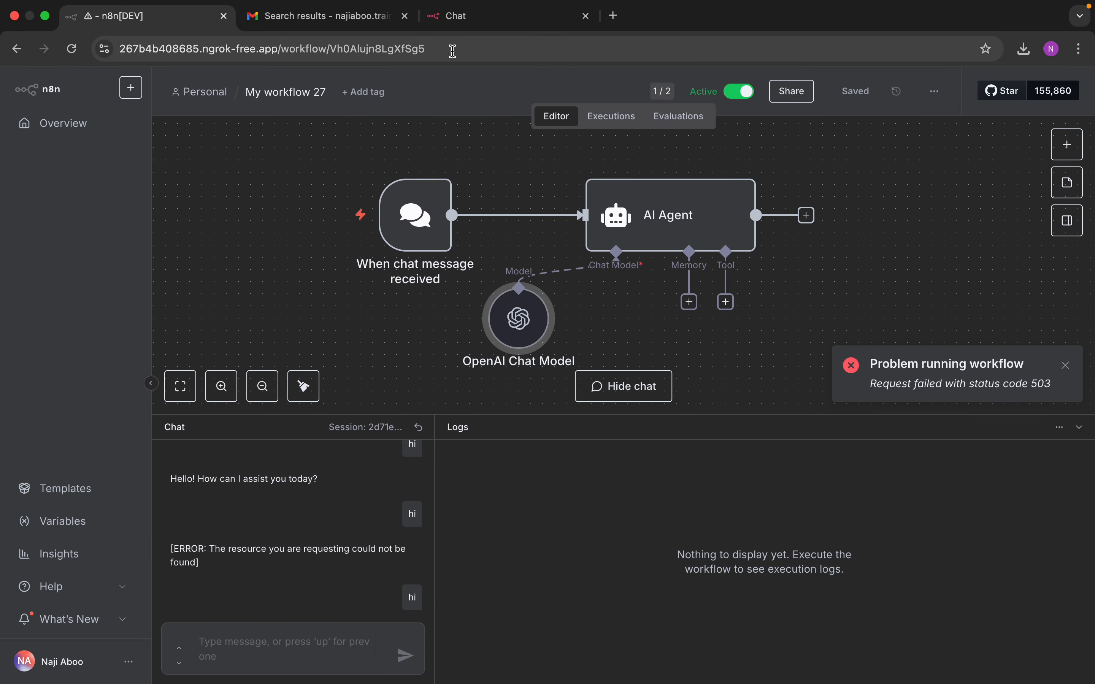
{"action": "left_click", "coordinate": [464, 26]}
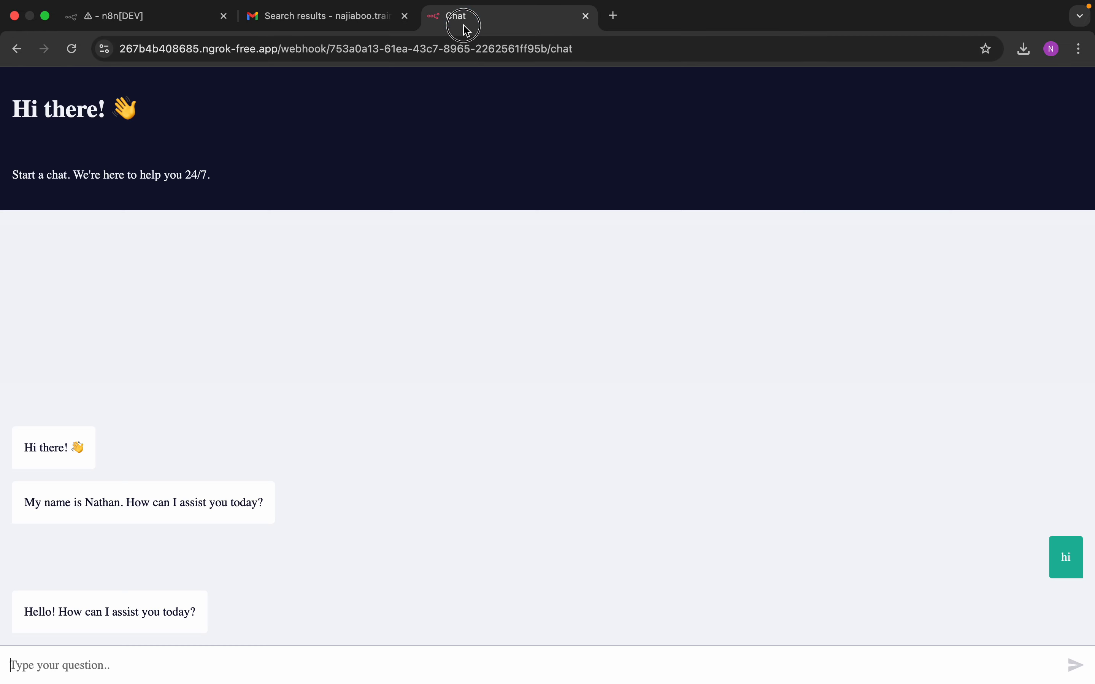
Step: Send 'hi' in the hosted chat, get 'Error in workflow', then view Gmail's Attention Error results
{"action": "left_click", "coordinate": [169, 662]}
{"action": "type", "text": "hi"}
{"action": "key", "text": "Return"}
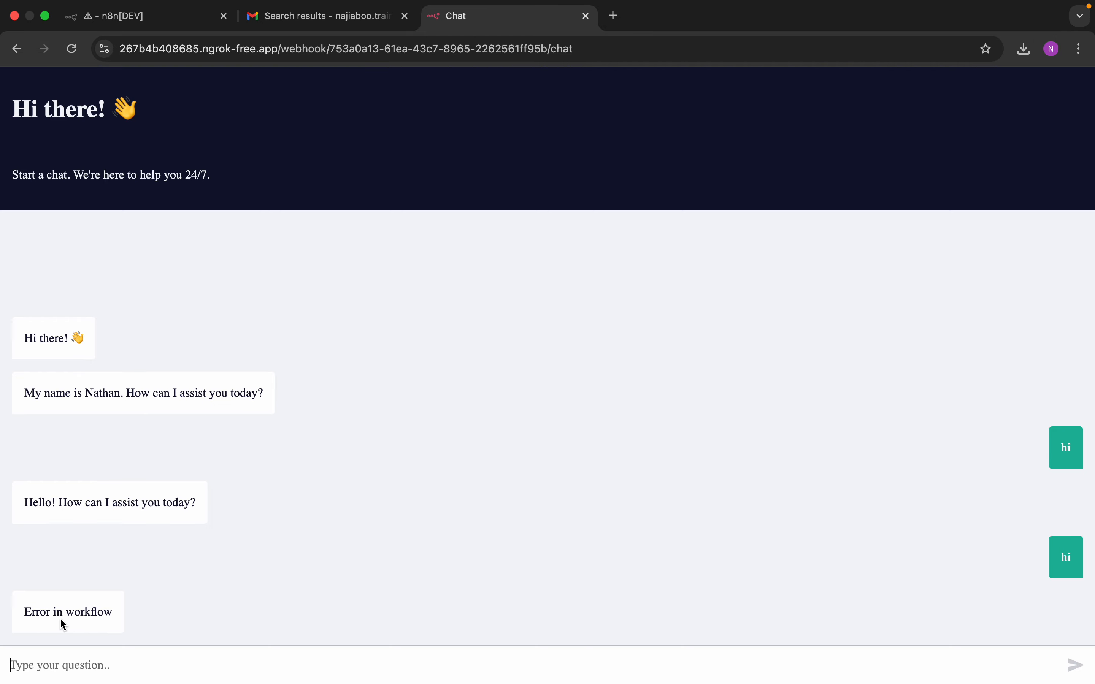
{"action": "left_click", "coordinate": [334, 21]}
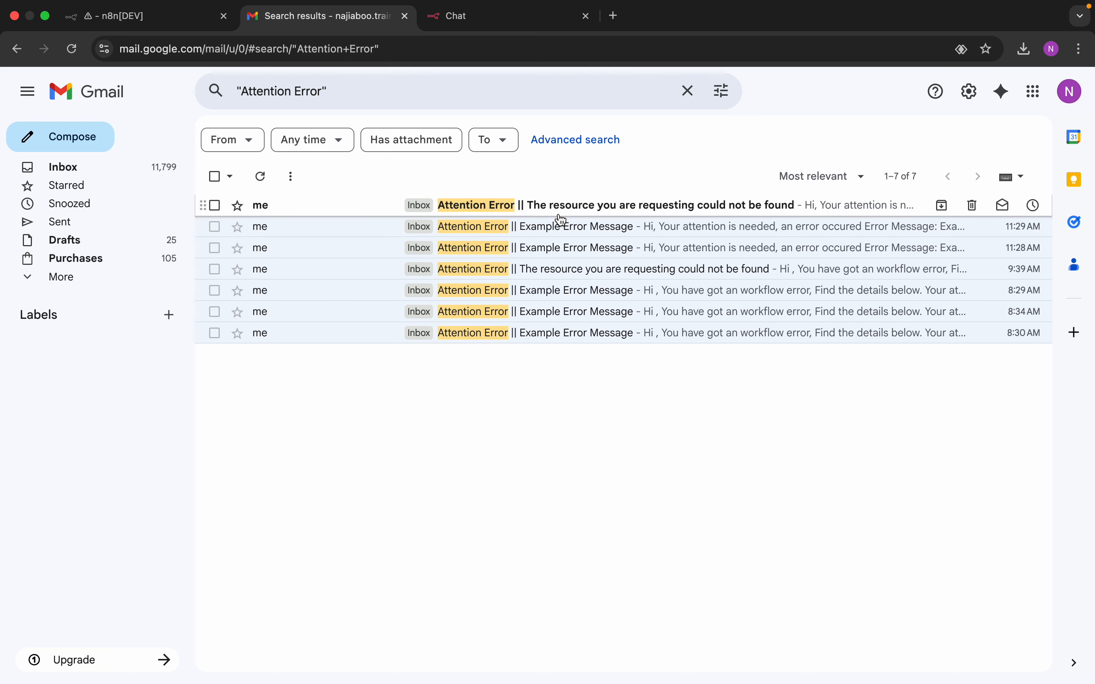
Step: Read the newest Attention Error email's stack trace and follow its link to failed execution 562
{"action": "left_click", "coordinate": [493, 209]}
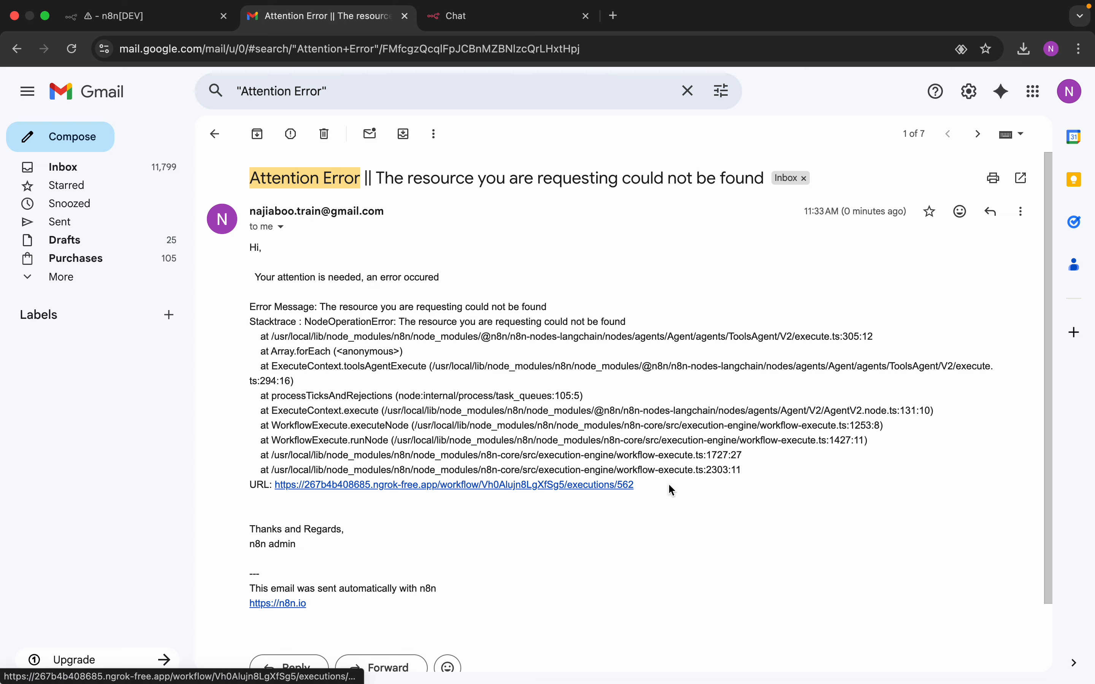
{"action": "mouse_move", "coordinate": [744, 471]}
{"action": "left_mouse_down"}
{"action": "mouse_move", "coordinate": [517, 407]}
{"action": "mouse_move", "coordinate": [275, 308]}
{"action": "left_mouse_up"}
{"action": "left_click", "coordinate": [391, 509]}
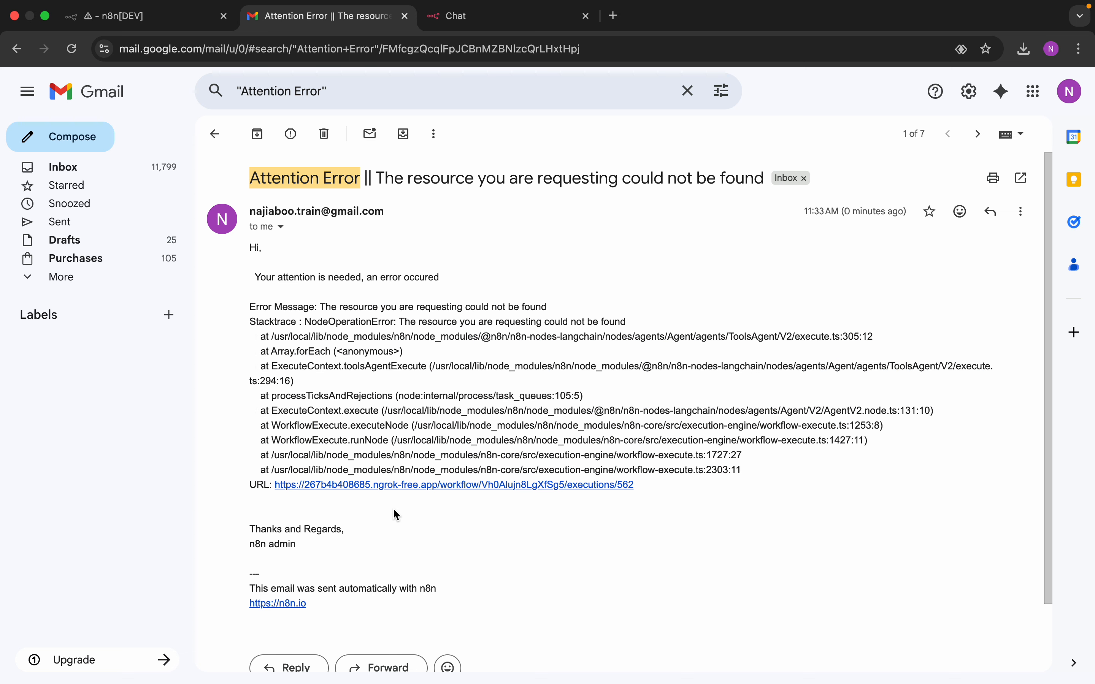
{"action": "left_click", "coordinate": [446, 485]}
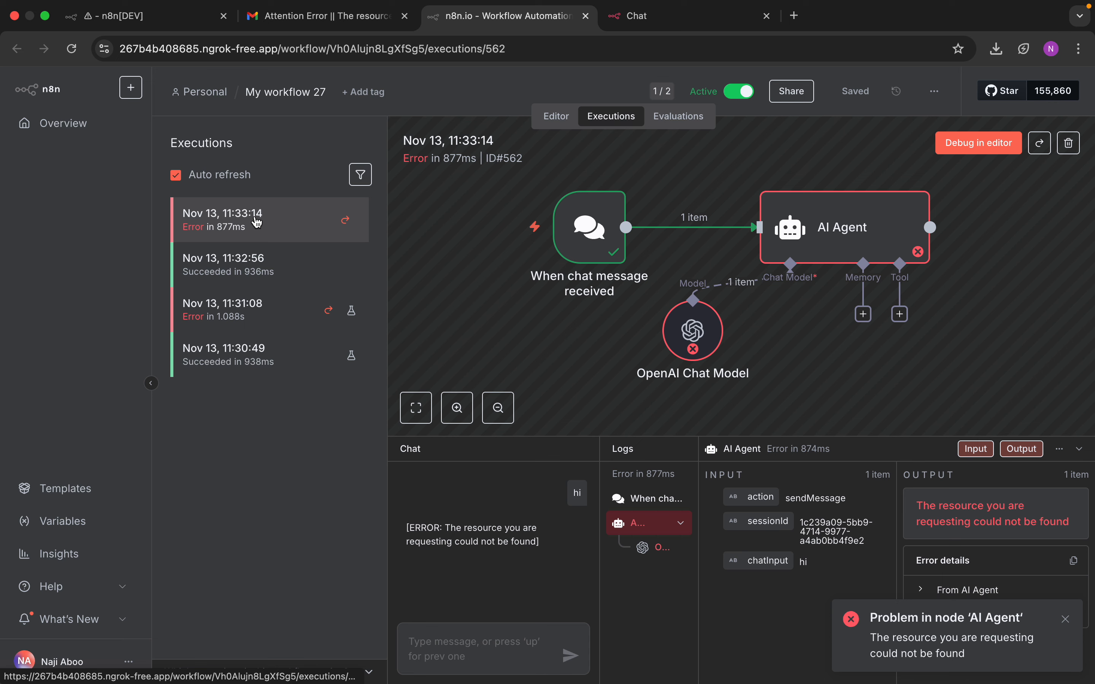
Step: Open the Error Workflow from the n8n Overview and view its executions, including the successful alert run
{"action": "left_click", "coordinate": [337, 21]}
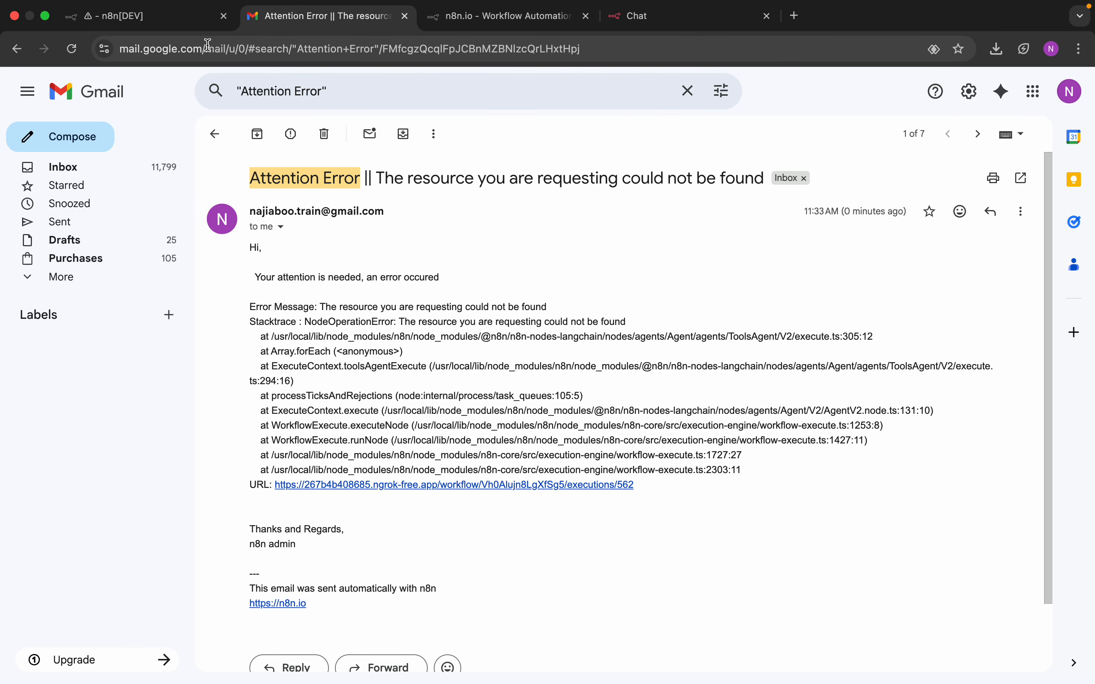
{"action": "left_click", "coordinate": [167, 28]}
{"action": "left_click", "coordinate": [82, 131]}
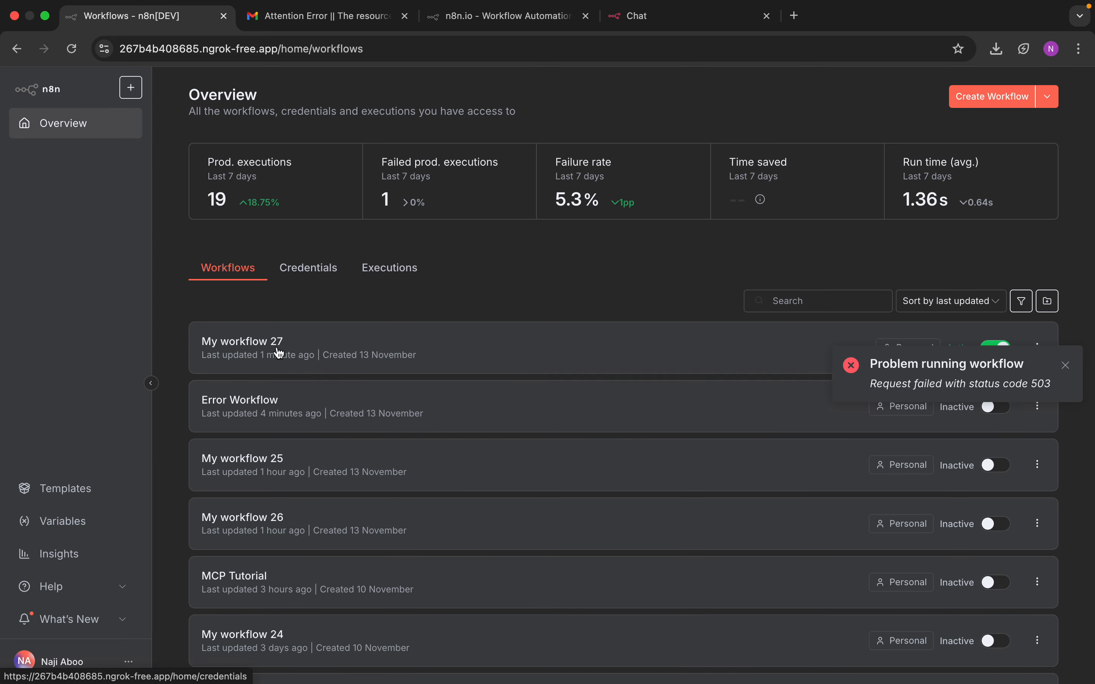
{"action": "left_click", "coordinate": [262, 401]}
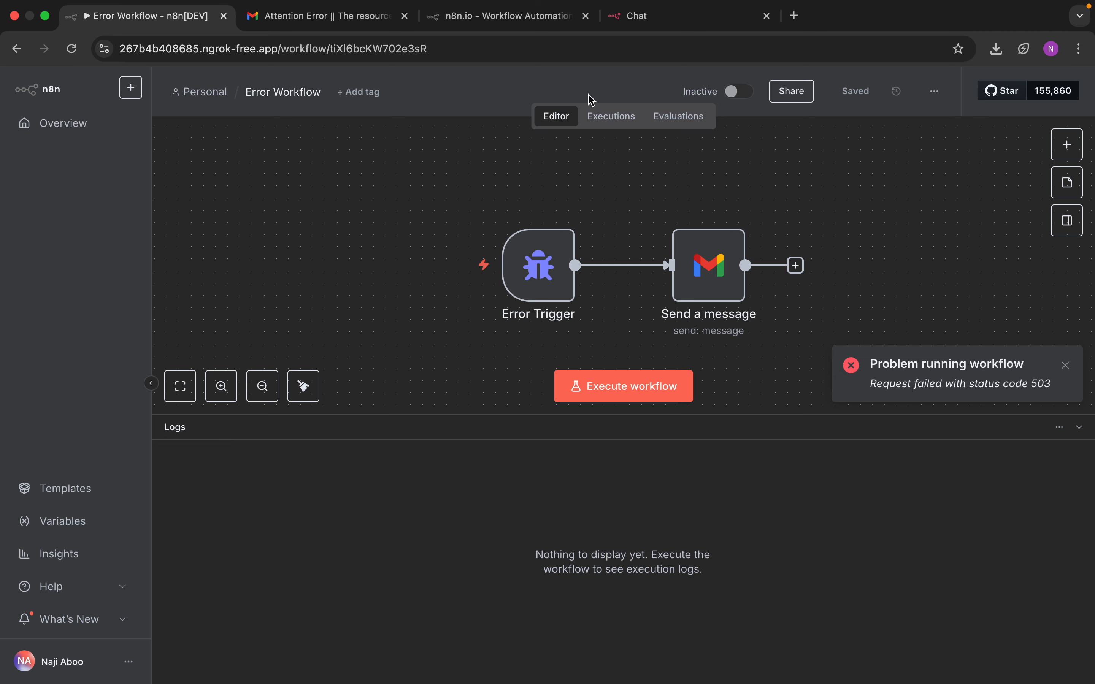
{"action": "left_click", "coordinate": [597, 116]}
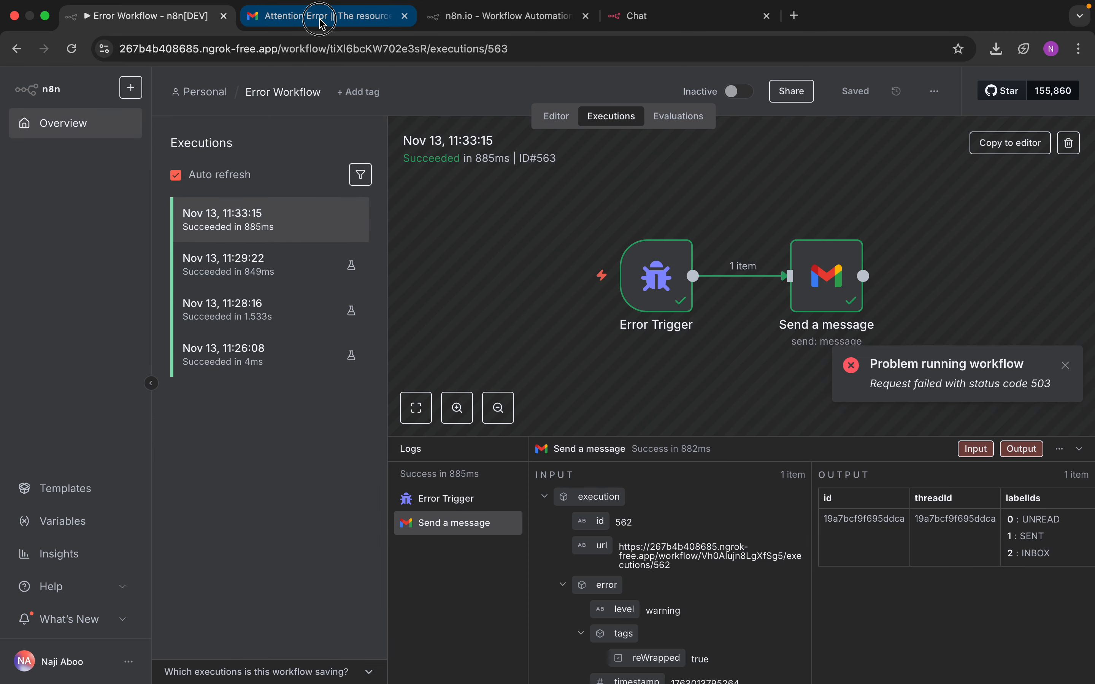
Step: Glance at the alert email again, then return to My workflow 27's failed execution 562
{"action": "left_click", "coordinate": [322, 19]}
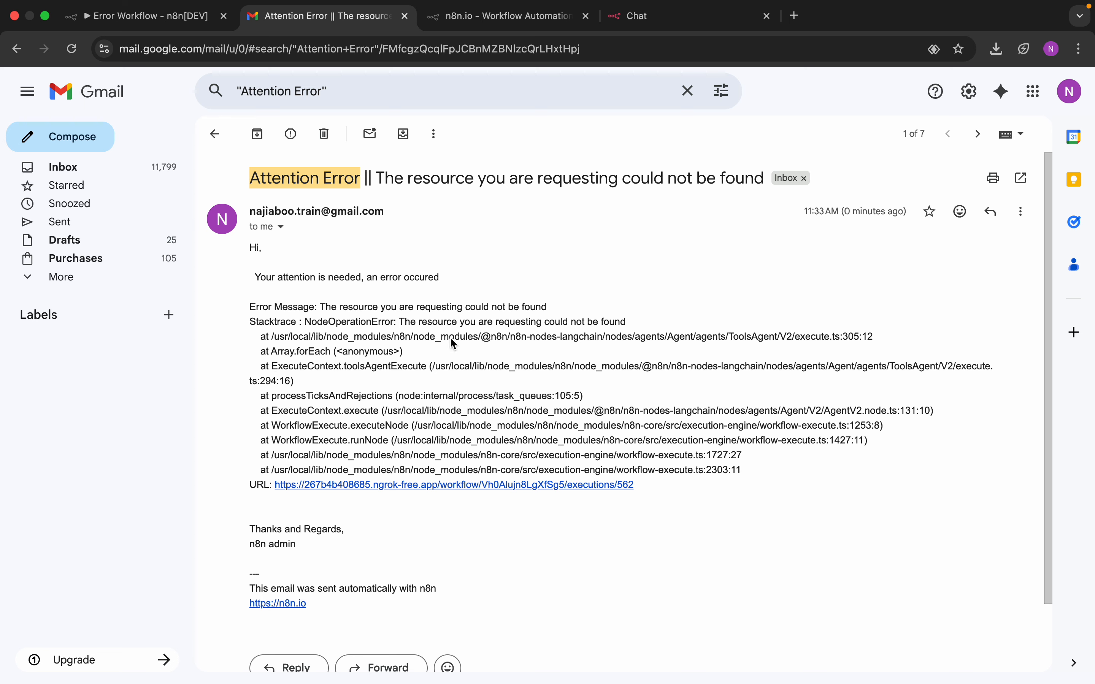
{"action": "left_click", "coordinate": [179, 16]}
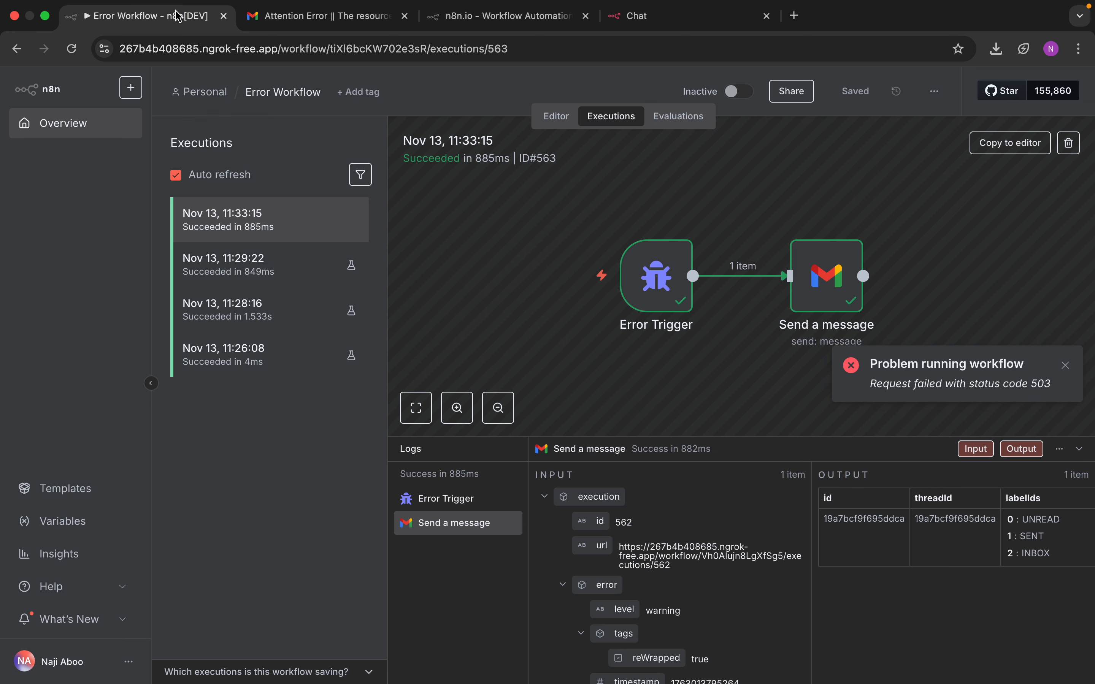
{"action": "left_click", "coordinate": [465, 18]}
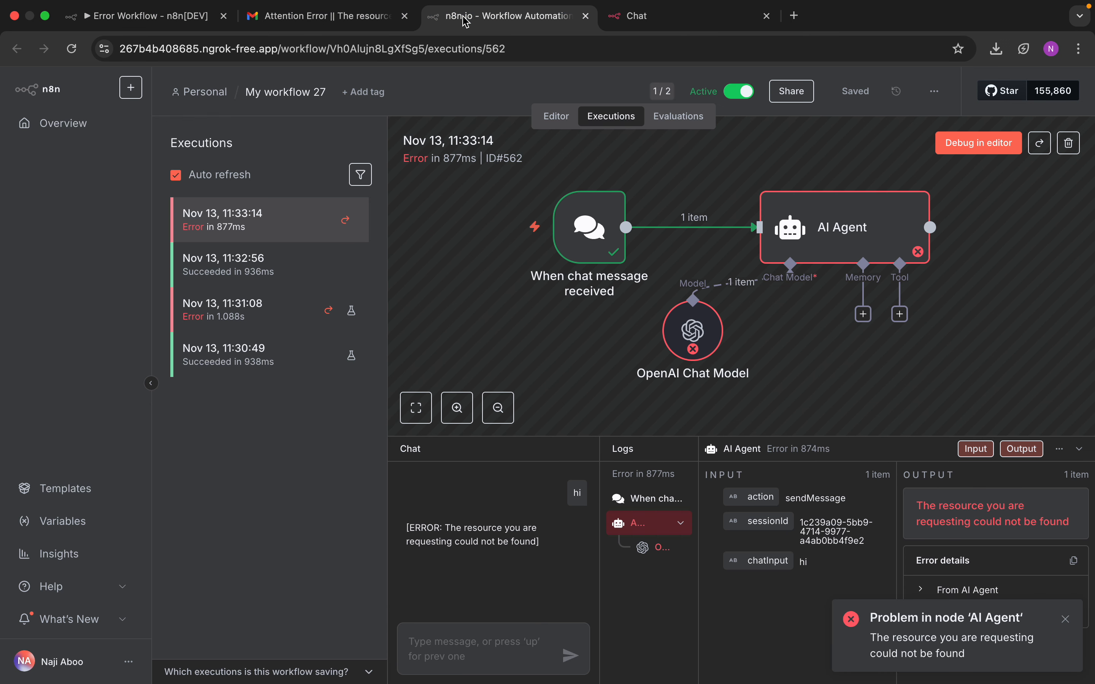